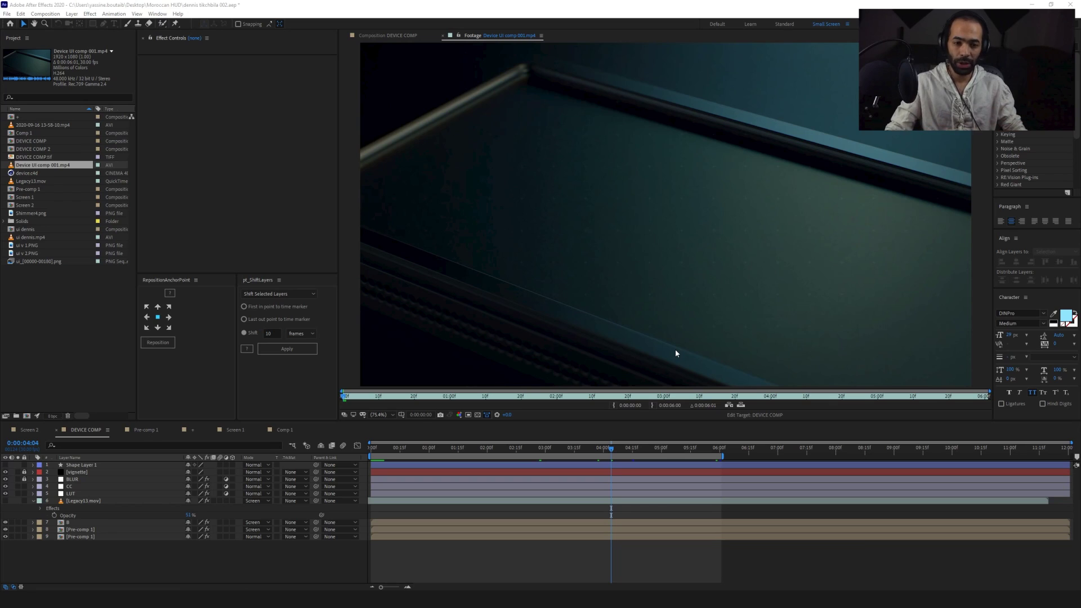
# - Maximize the footage viewer so Device UI comp 001.mp4 fills the workspace
pyautogui.press('`')
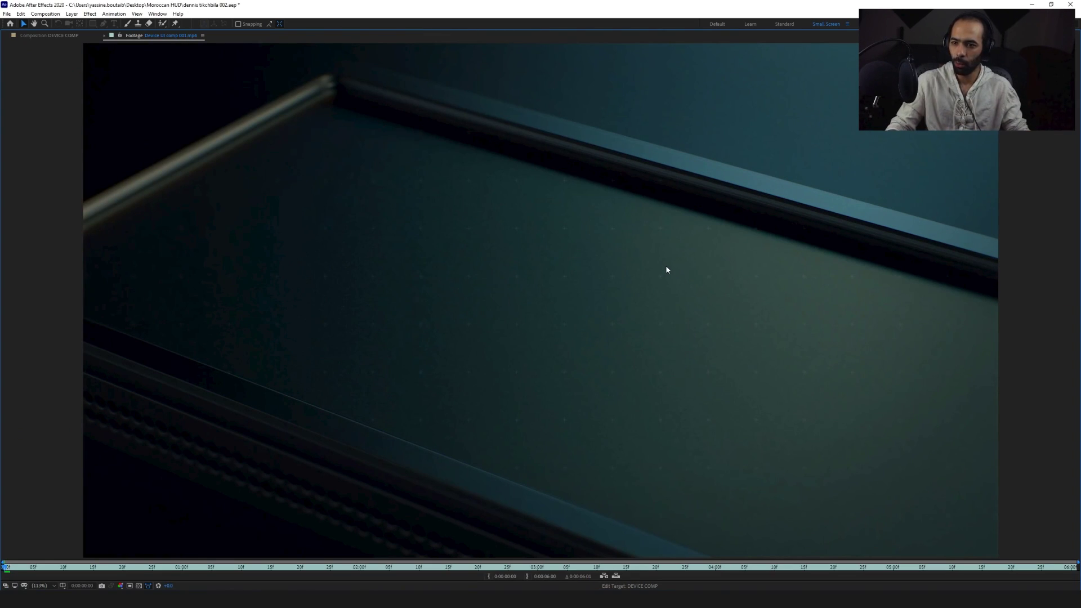
# - Set the footage view to 100% and play it to watch the CLAN DETAILS HUD animate in
pyautogui.scroll(2, 666, 270)
pyautogui.press(',')
pyautogui.press(',')
pyautogui.press(',')
pyautogui.press(',')
pyautogui.press('.')
pyautogui.press('.')
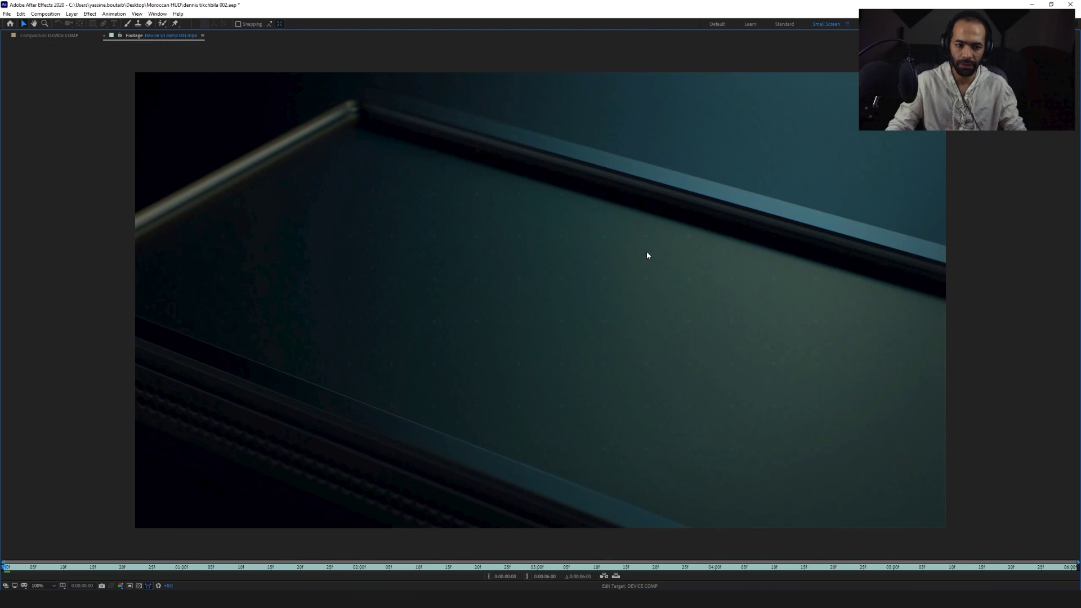
pyautogui.press('space')
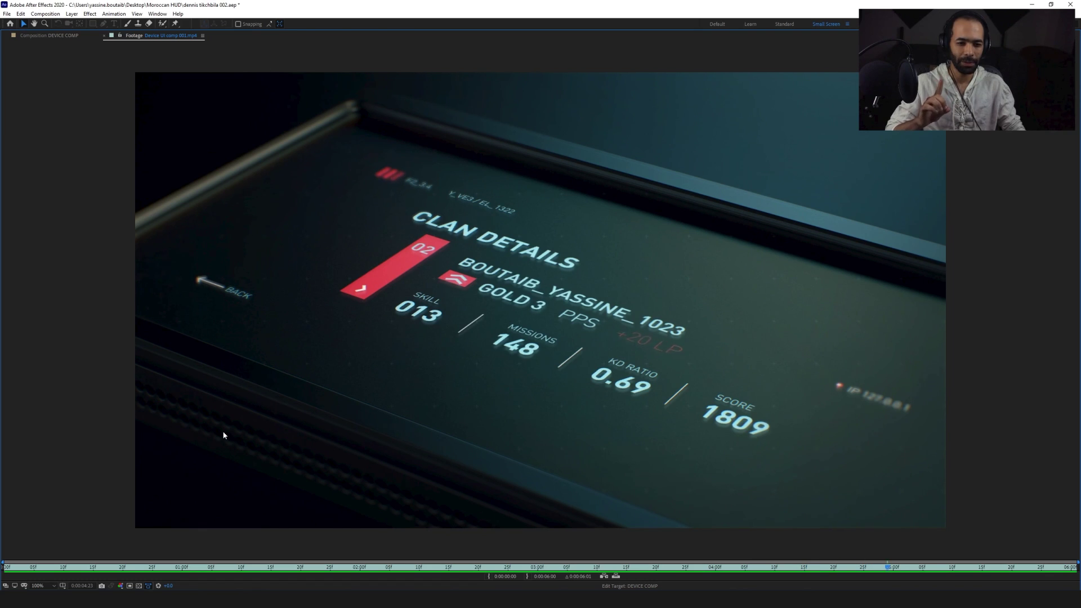
# - Restore the workspace, scrub to the HUD frame, then switch from DEVICE COMP to Comp 1
pyautogui.press('`')
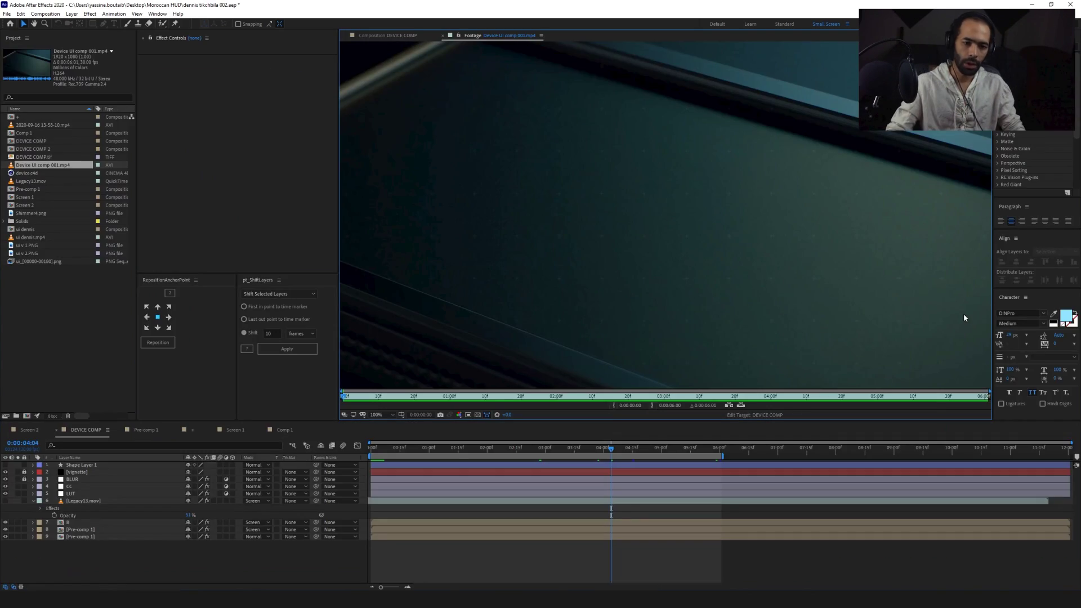
pyautogui.moveTo(610, 399); pyautogui.dragTo(644, 397)
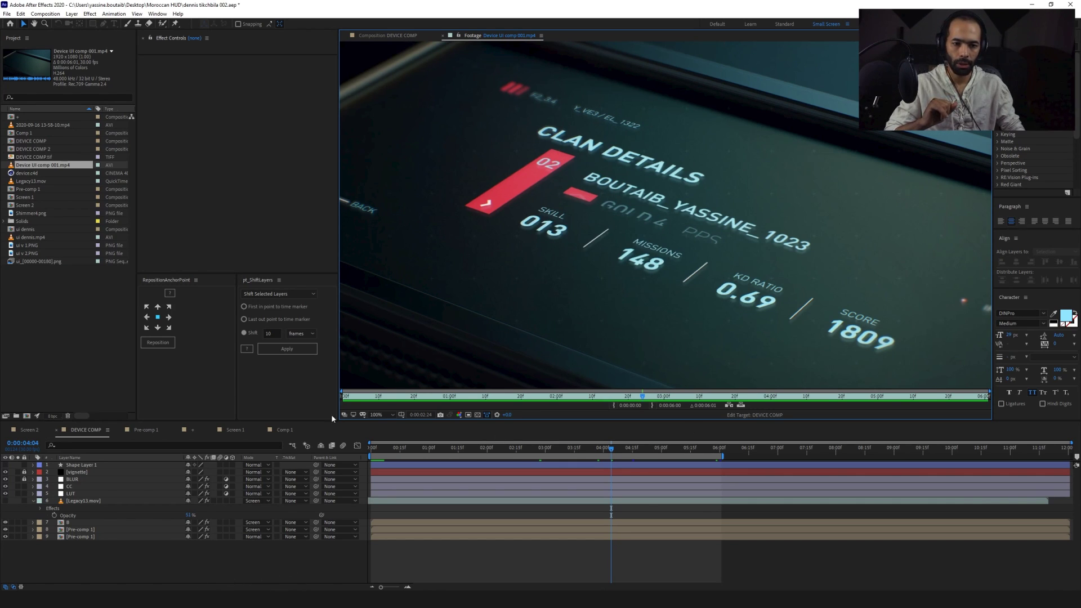
pyautogui.click(208, 581)
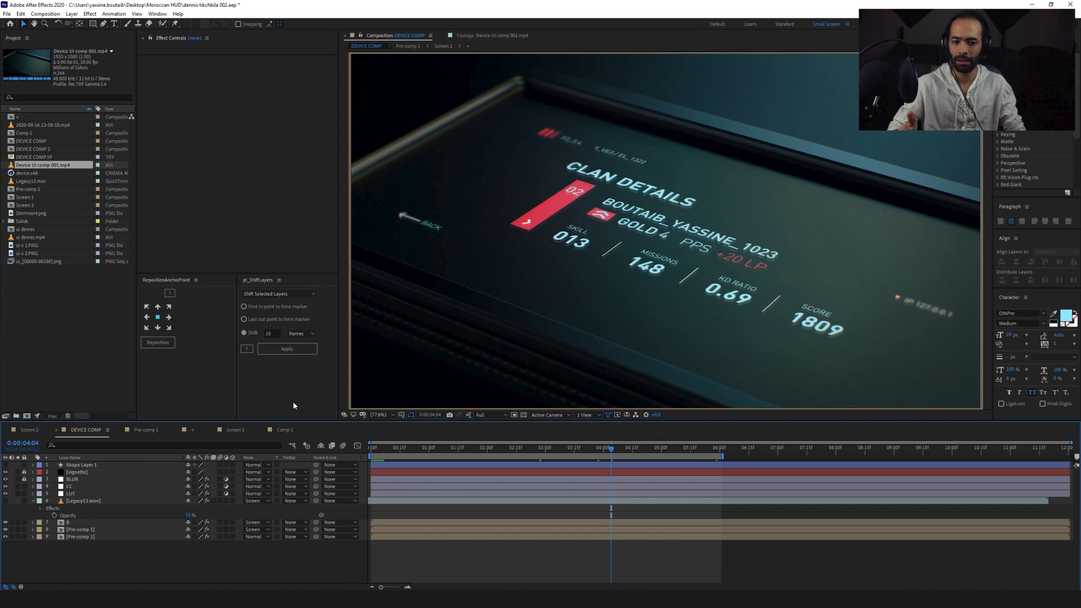
pyautogui.click(283, 430)
pyautogui.moveTo(596, 454); pyautogui.dragTo(373, 450)
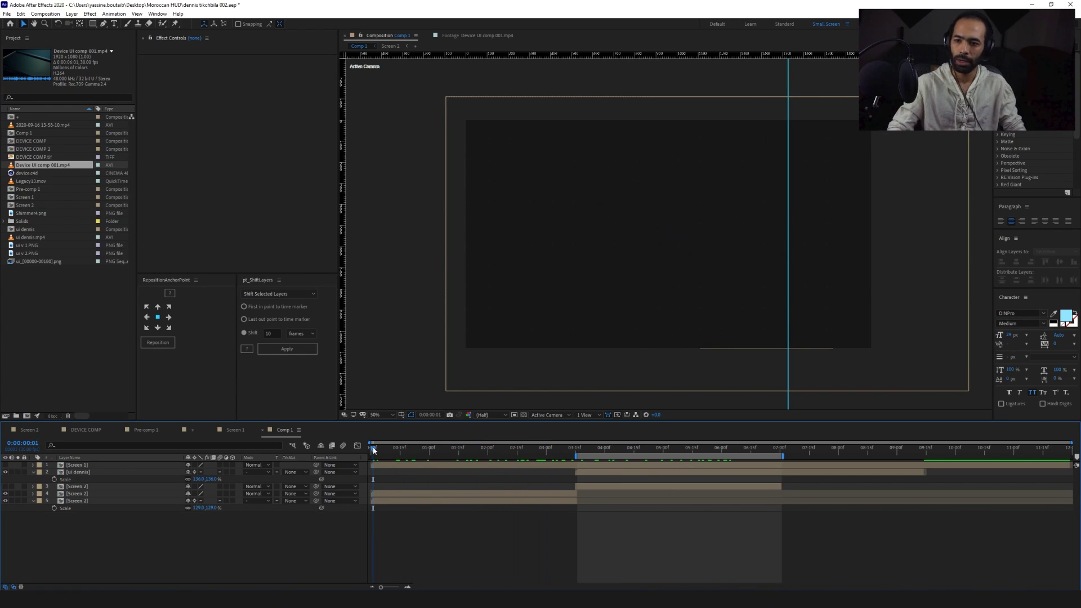
# - Jump Comp 1 to the full CLAN DETAILS layout near 0:00:02:07, then switch to MoI 3D
pyautogui.click(501, 450)
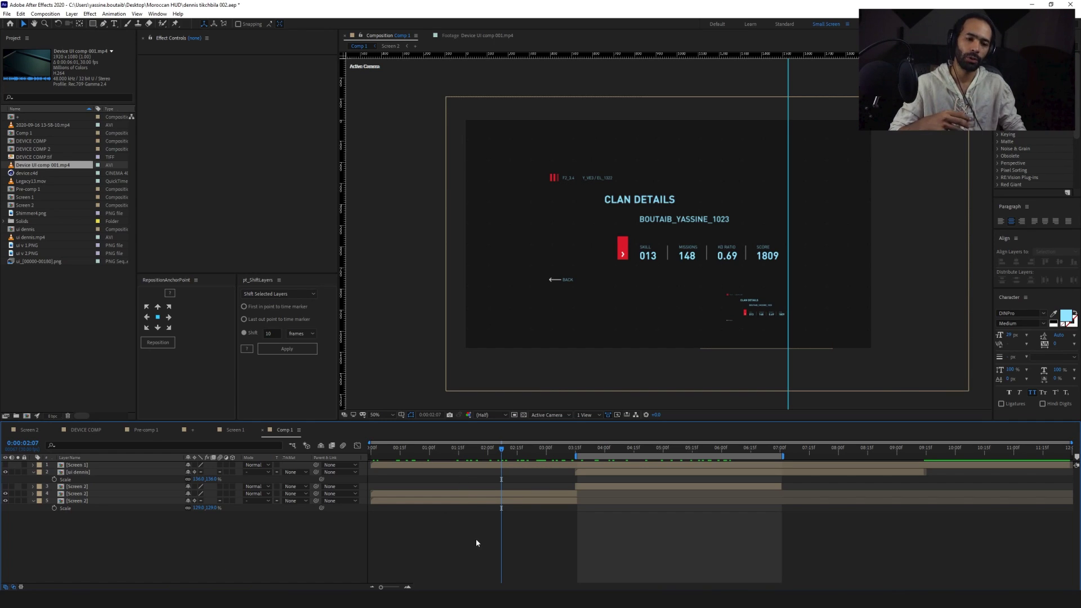
pyautogui.hotkey('alt', 'Tab')
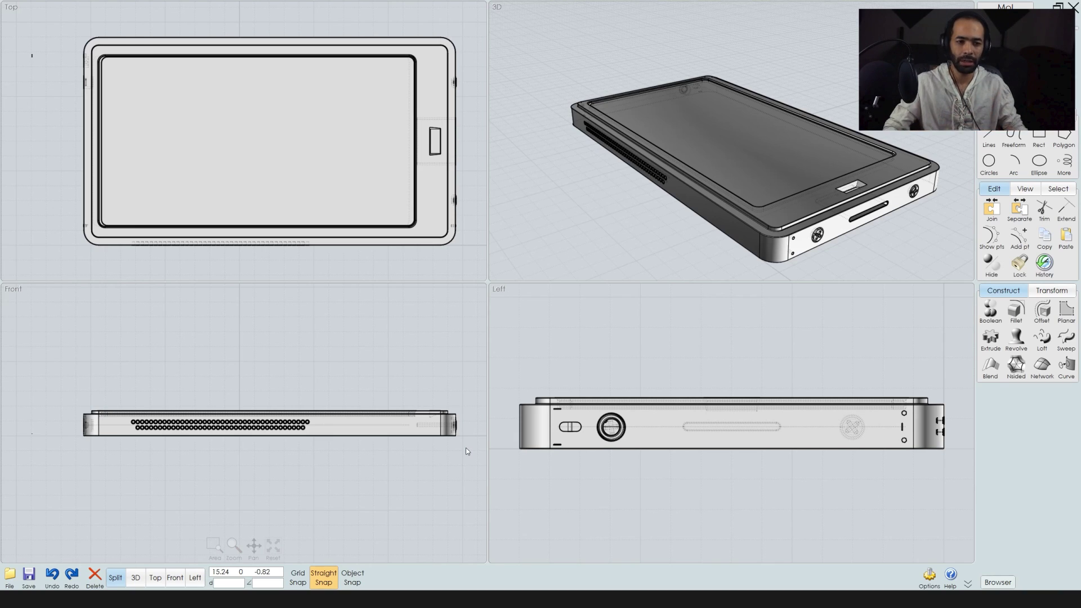
# - Orbit around the phone while selecting and deselecting its screen surface
pyautogui.click(731, 116)
pyautogui.click(590, 225)
pyautogui.moveTo(568, 198); pyautogui.dragTo(606, 202)
pyautogui.click(756, 216)
pyautogui.click(549, 232)
# - Check the phone body, frame and speaker grille, then maximize the 3D viewport
pyautogui.click(794, 166)
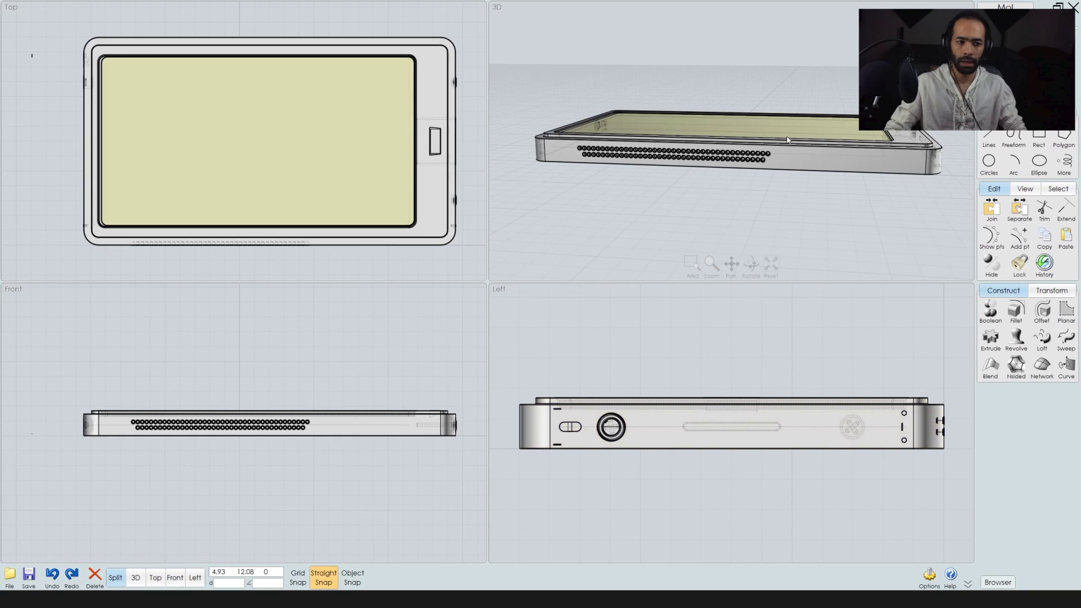
pyautogui.moveTo(794, 166); pyautogui.dragTo(748, 172)
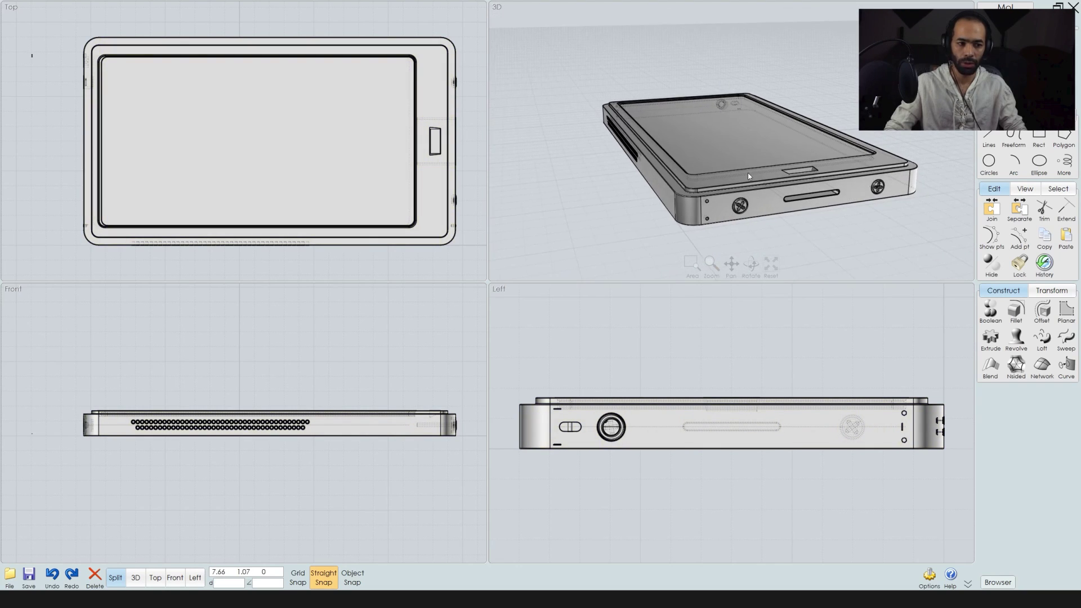
pyautogui.click(734, 215)
pyautogui.moveTo(612, 206); pyautogui.dragTo(726, 194)
pyautogui.click(657, 207)
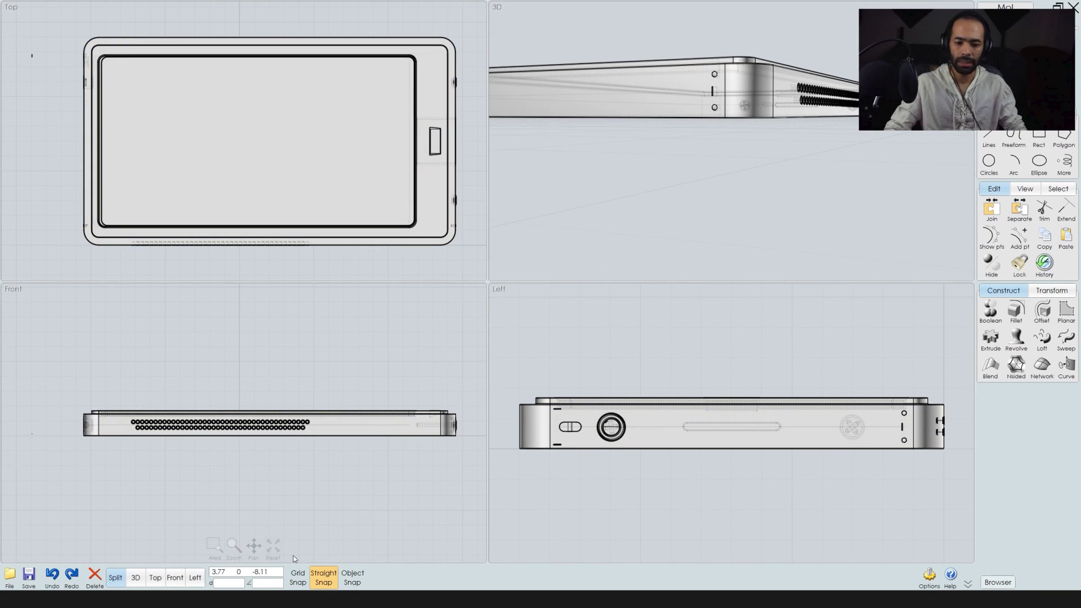
pyautogui.click(133, 578)
pyautogui.moveTo(408, 432); pyautogui.dragTo(646, 290)
# - Orbit around the phone, selecting its screen, body and lower edge to inspect the grille, ports and button
pyautogui.click(645, 290)
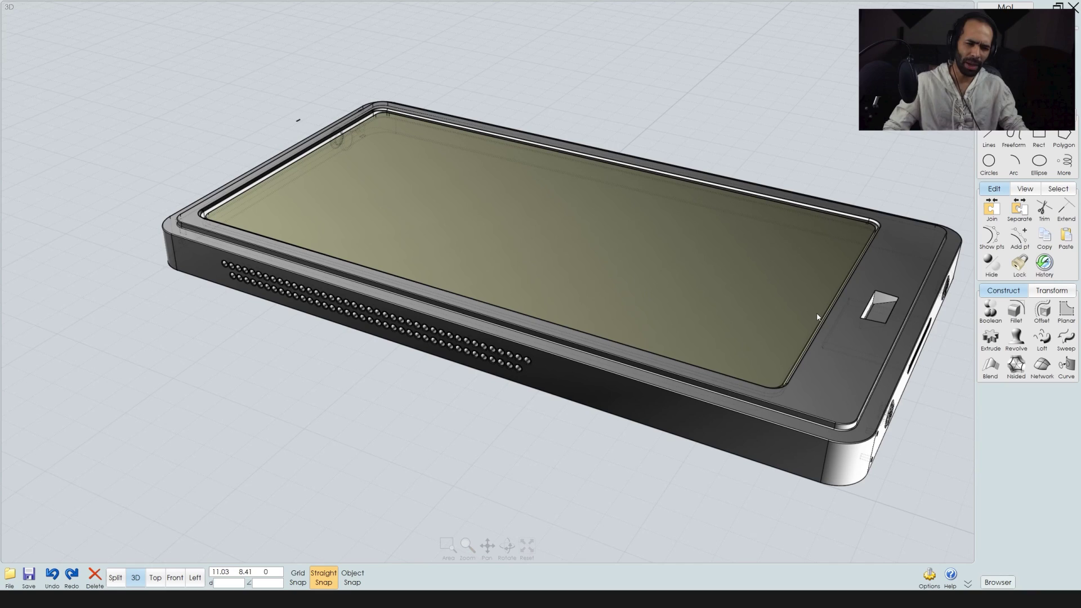
pyautogui.click(755, 366)
pyautogui.click(711, 457)
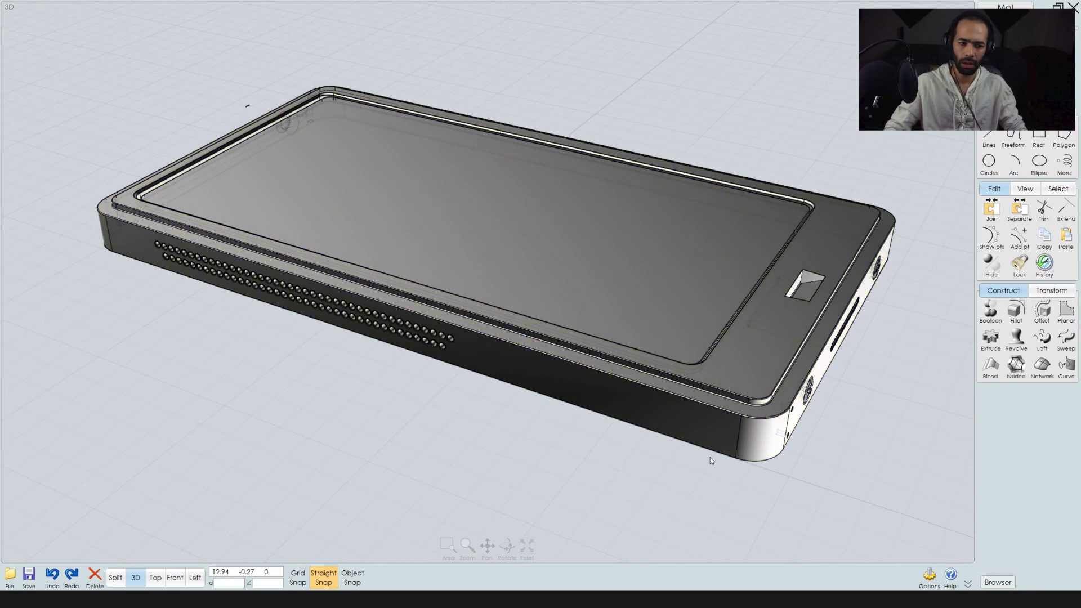
pyautogui.moveTo(711, 458)
pyautogui.mouseDown()
pyautogui.moveTo(681, 437)
pyautogui.moveTo(707, 457)
pyautogui.moveTo(719, 441)
pyautogui.mouseUp()
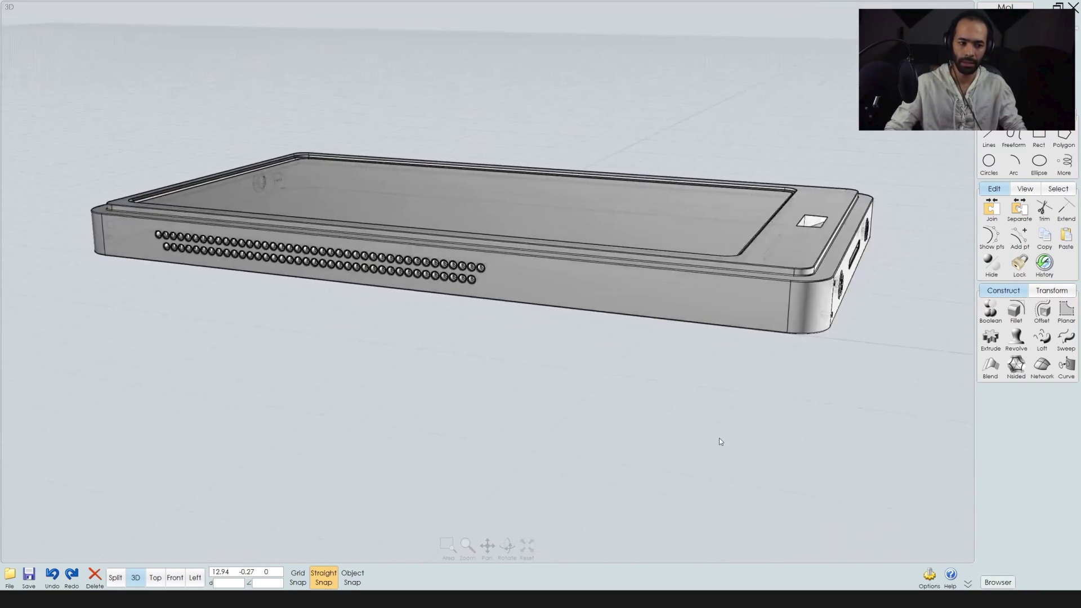
pyautogui.moveTo(764, 413); pyautogui.dragTo(701, 420)
pyautogui.click(454, 482)
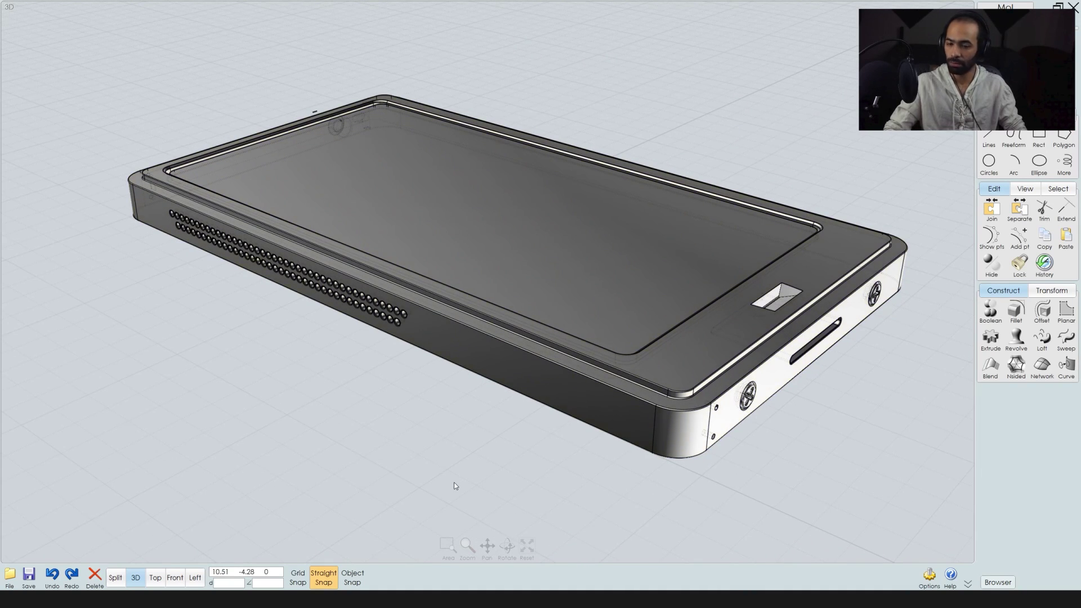
pyautogui.click(500, 384)
pyautogui.moveTo(500, 384); pyautogui.dragTo(486, 380)
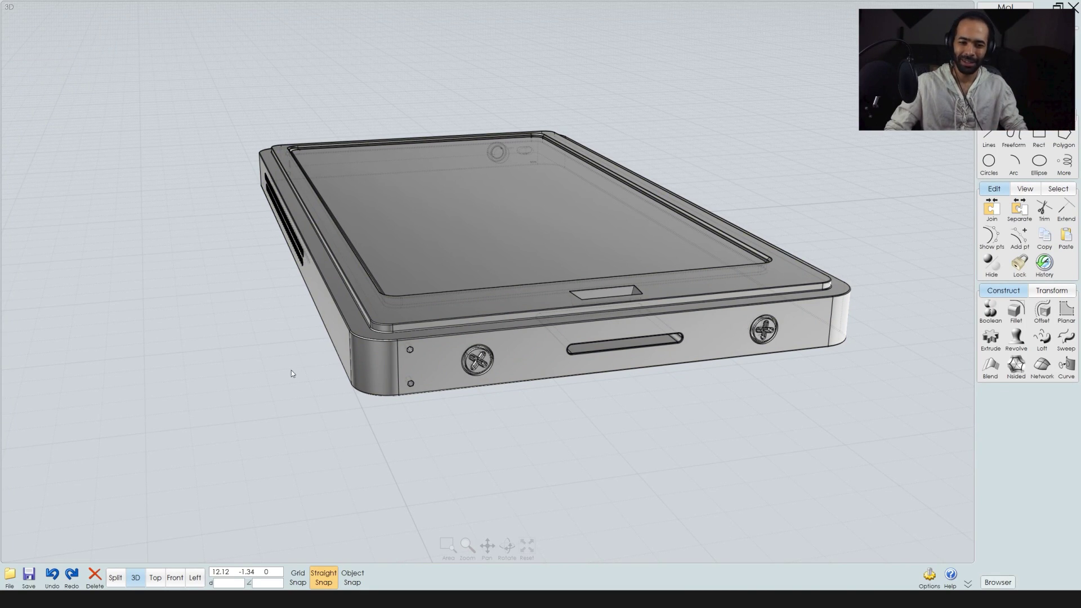
pyautogui.moveTo(291, 371); pyautogui.dragTo(341, 376)
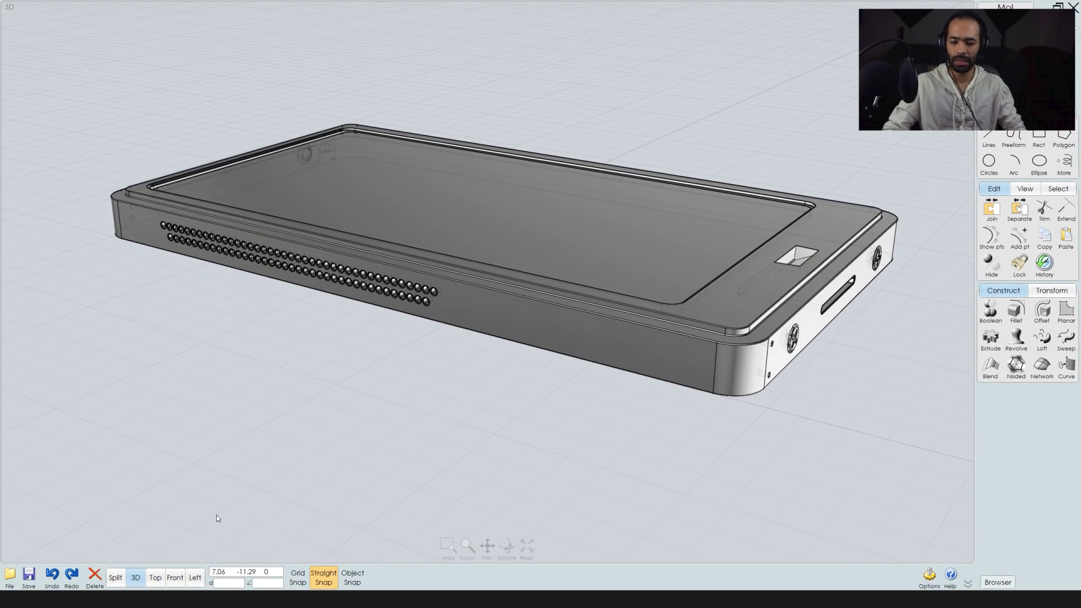
# - Launch Cinema 4D and toggle the render between the close ip and close ip.1 cameras
pyautogui.press('super')
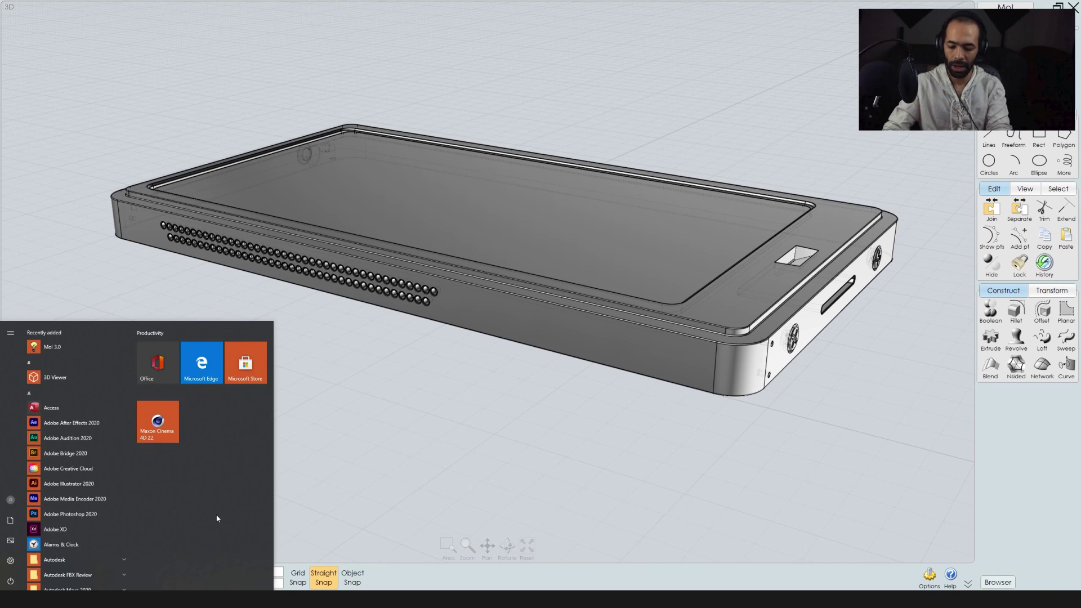
pyautogui.write('cine')
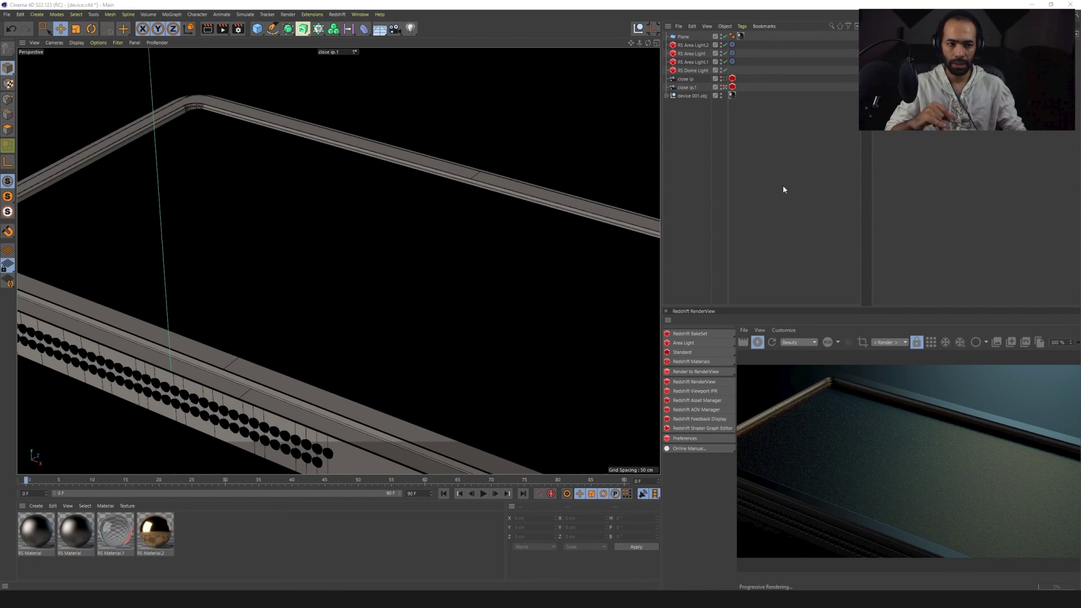
pyautogui.click(725, 79)
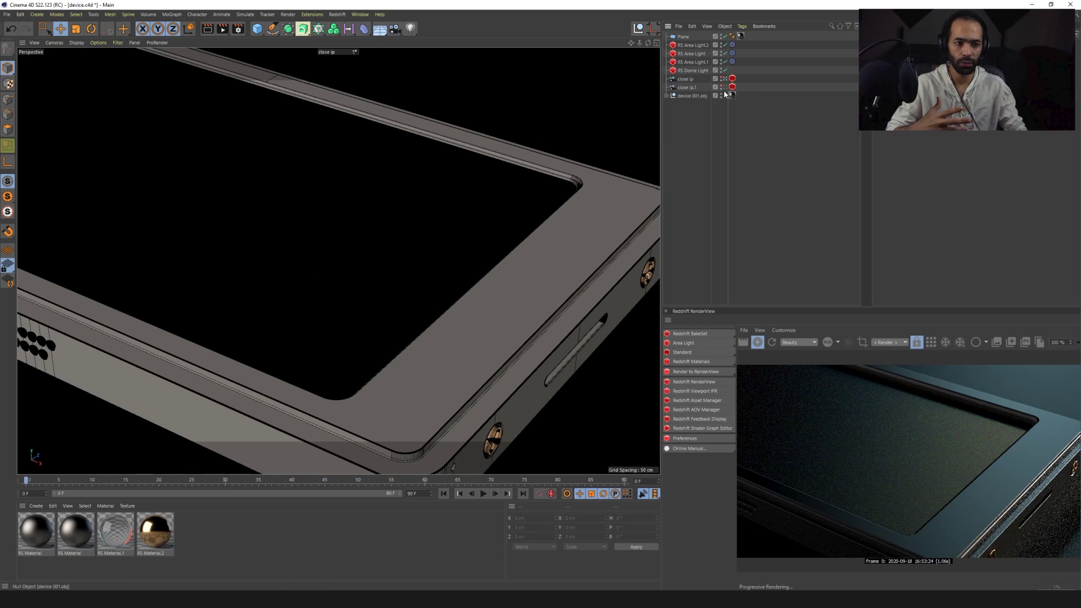
pyautogui.click(725, 87)
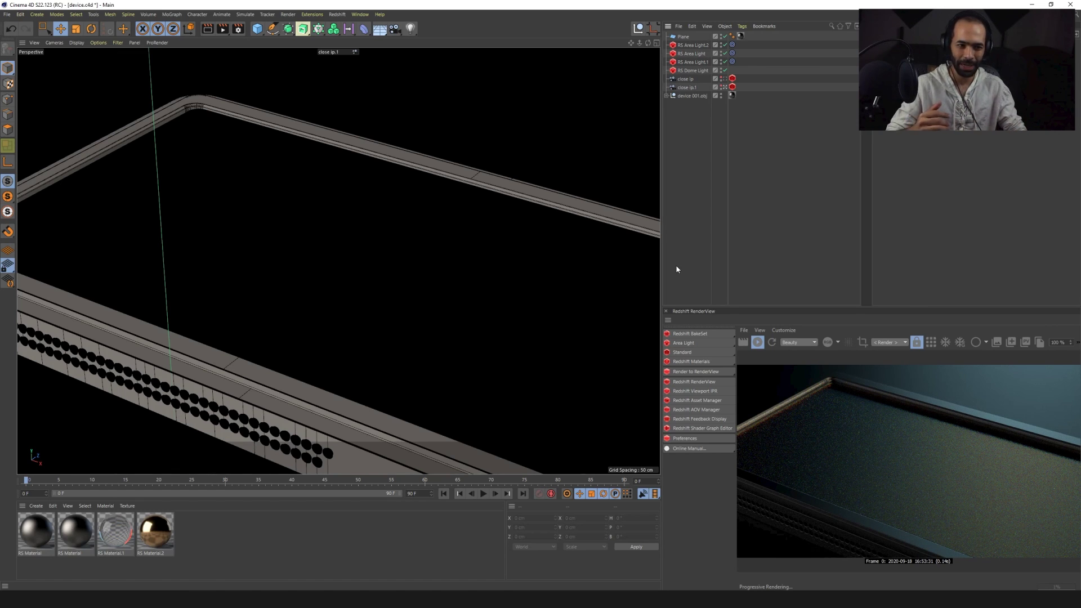
pyautogui.click(725, 79)
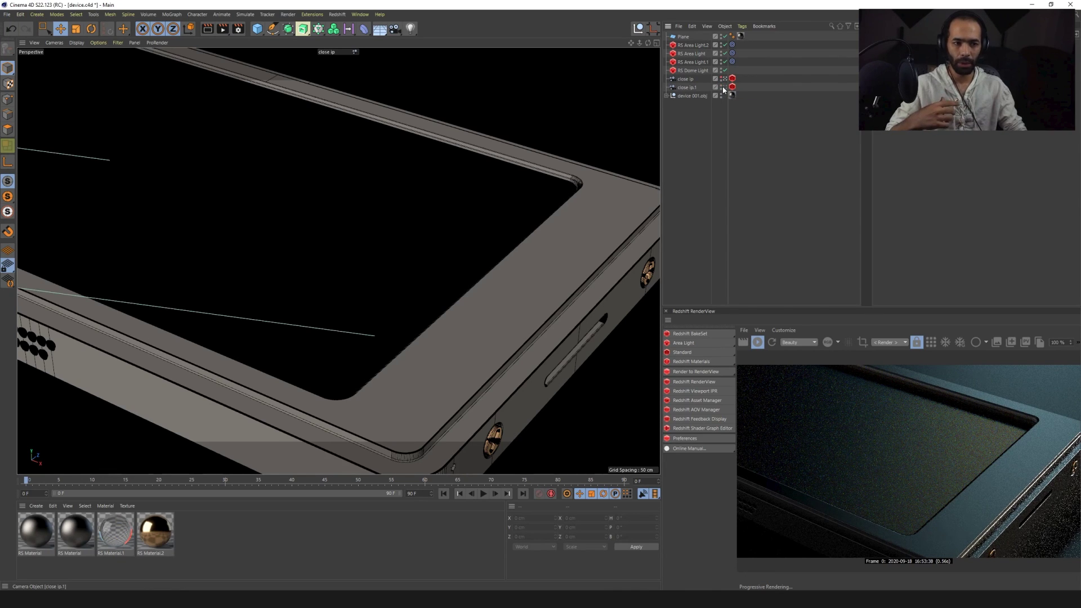
pyautogui.click(724, 87)
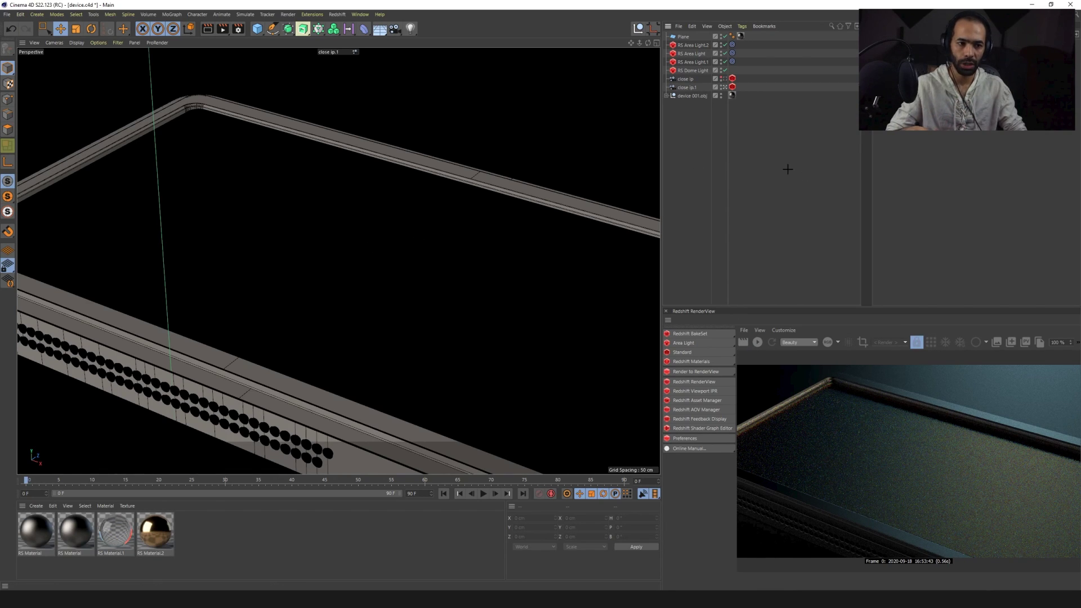
# - Return to the Default Camera, orbit the scene, select the Plane and show its RS Material nodes
pyautogui.click(725, 88)
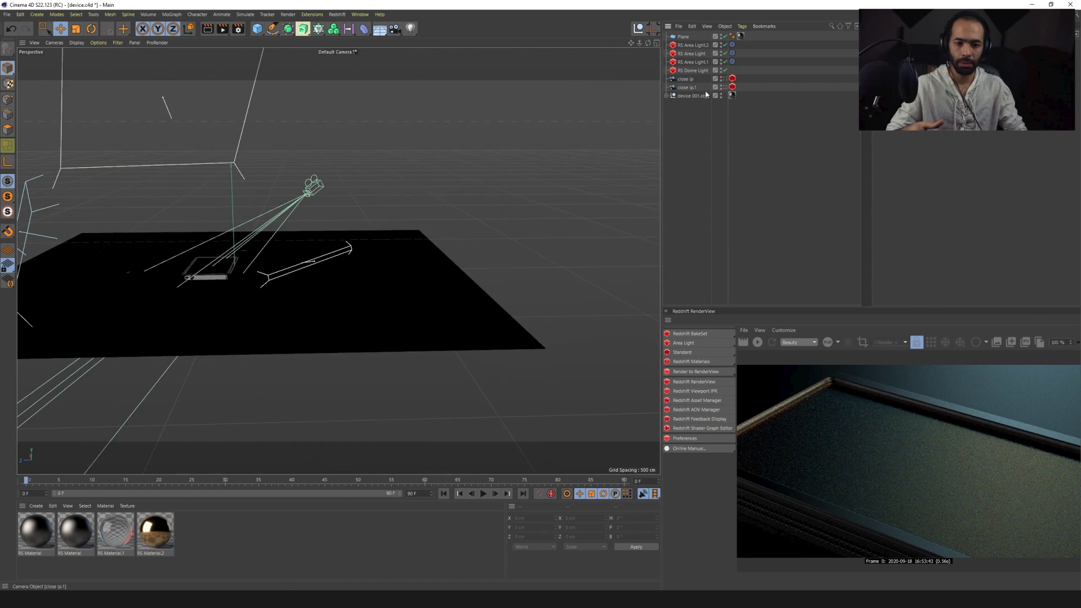
pyautogui.moveTo(282, 288); pyautogui.dragTo(355, 284)
pyautogui.click(355, 282)
pyautogui.click(523, 398)
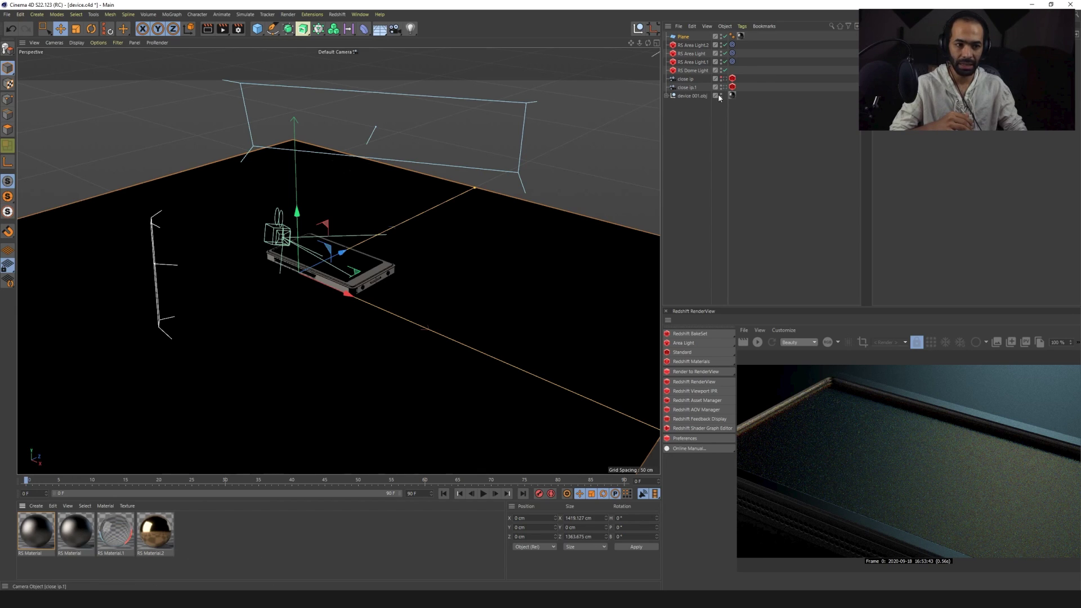
pyautogui.click(741, 39)
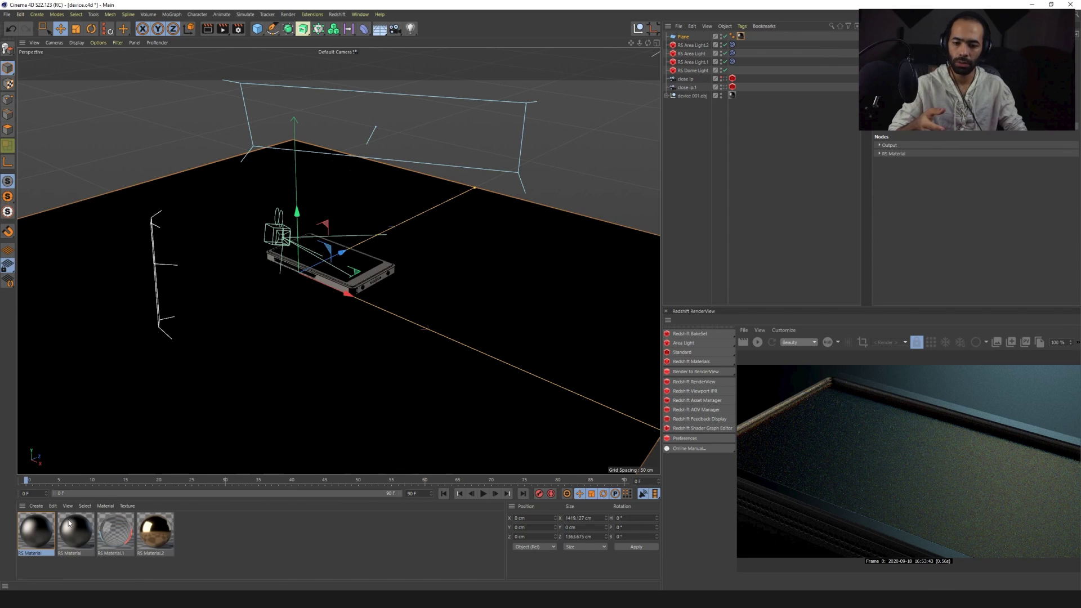
# - In the Shader Graph, raise the RS Material's Reflection Roughness from 0.294 to 0.513, viewed through close ip.1
pyautogui.doubleClick(38, 534)
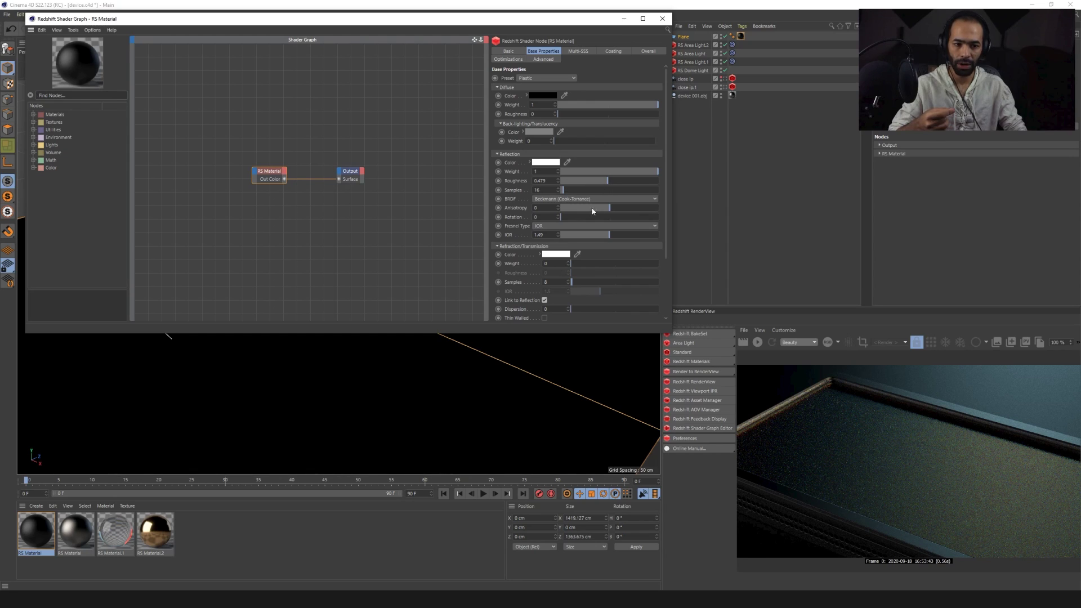
pyautogui.click(758, 341)
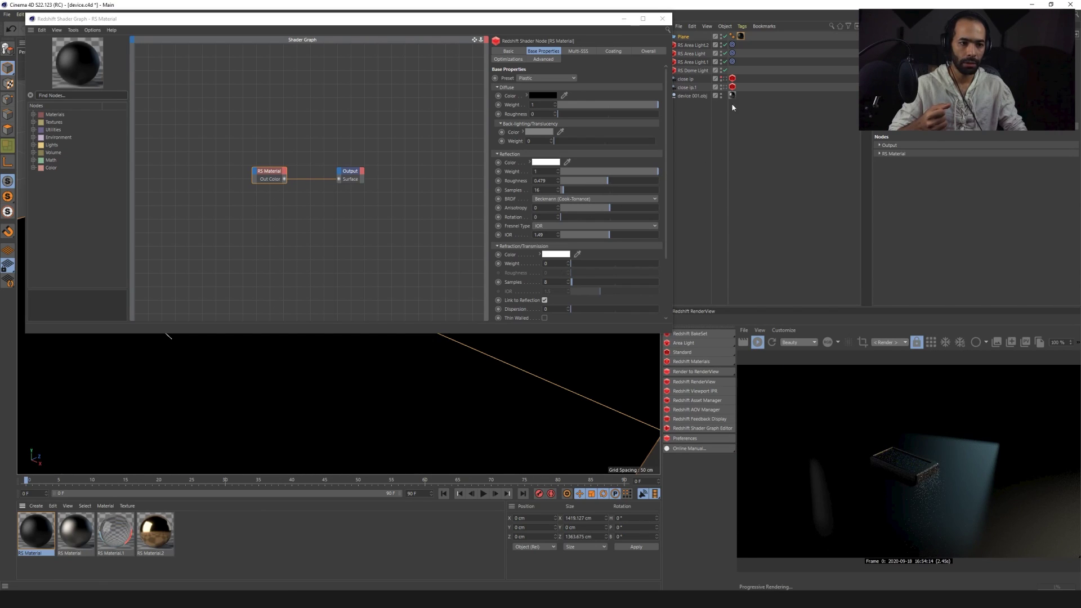
pyautogui.click(724, 86)
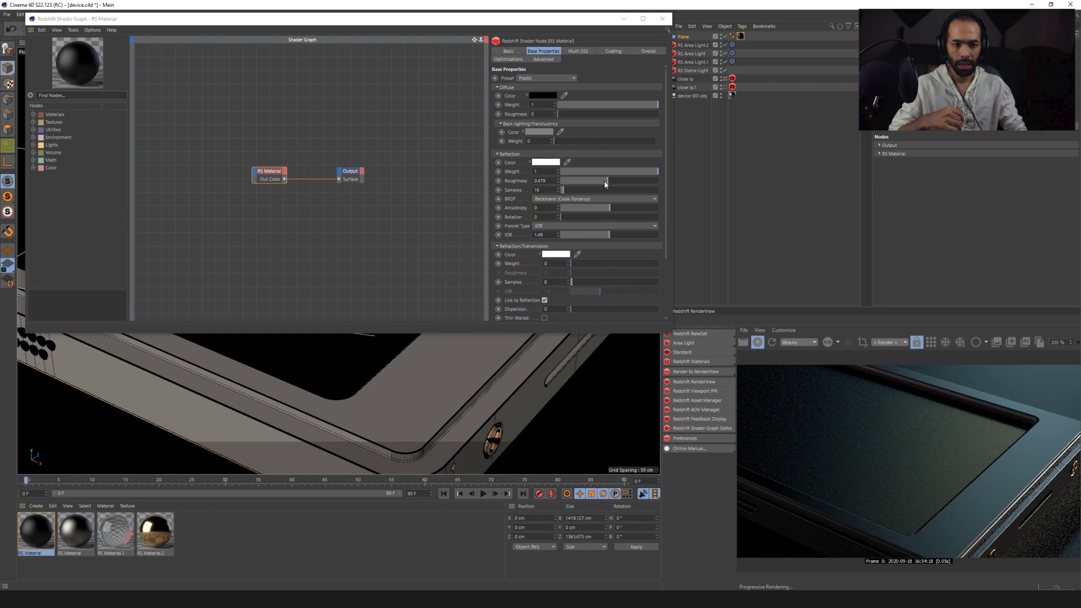
pyautogui.moveTo(605, 184); pyautogui.dragTo(560, 181)
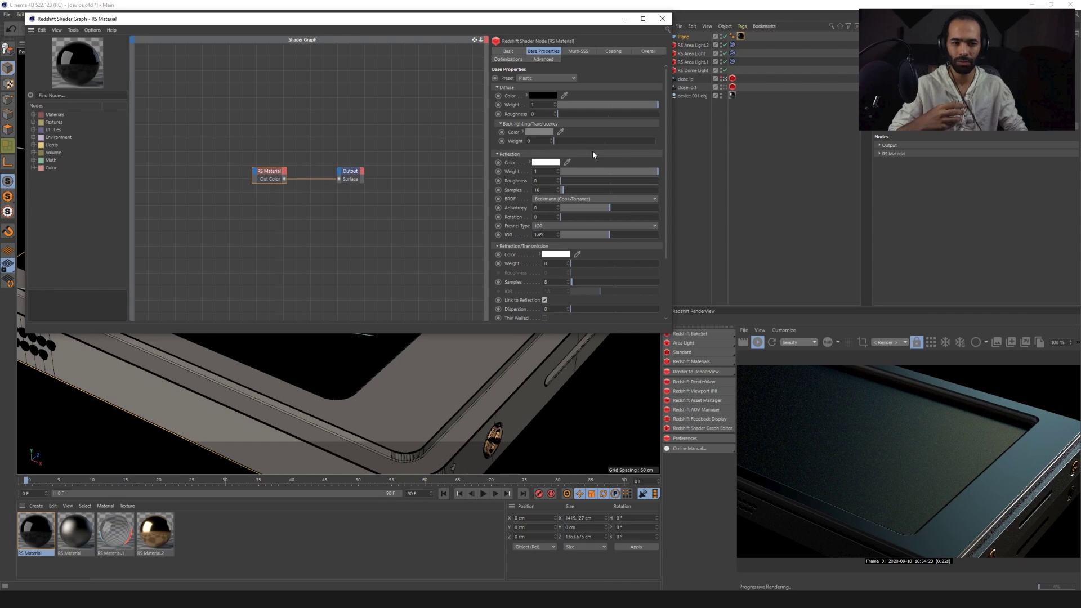
pyautogui.click(590, 180)
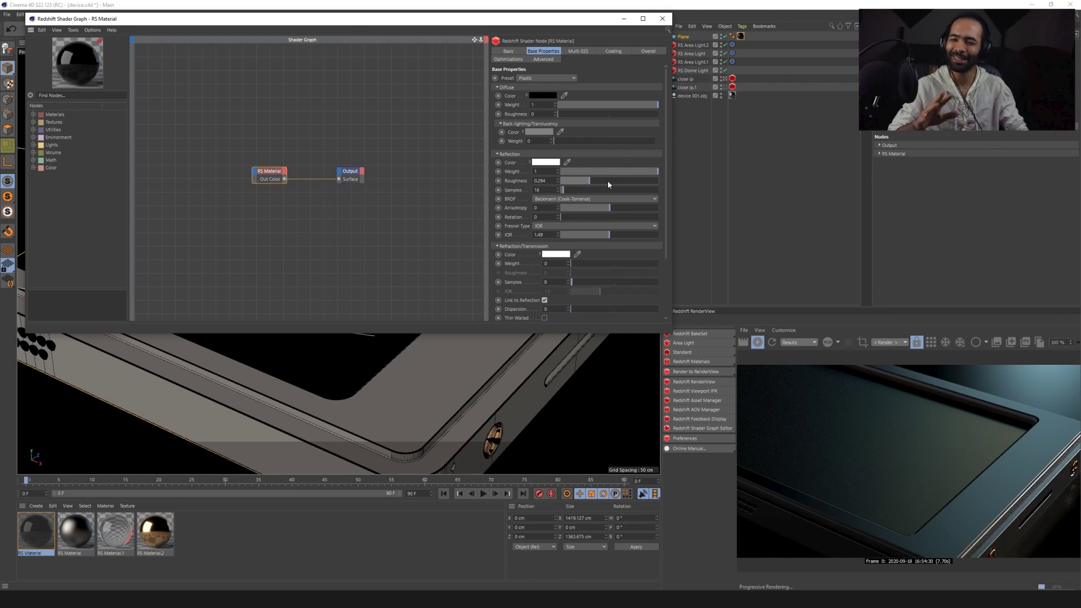
pyautogui.click(610, 181)
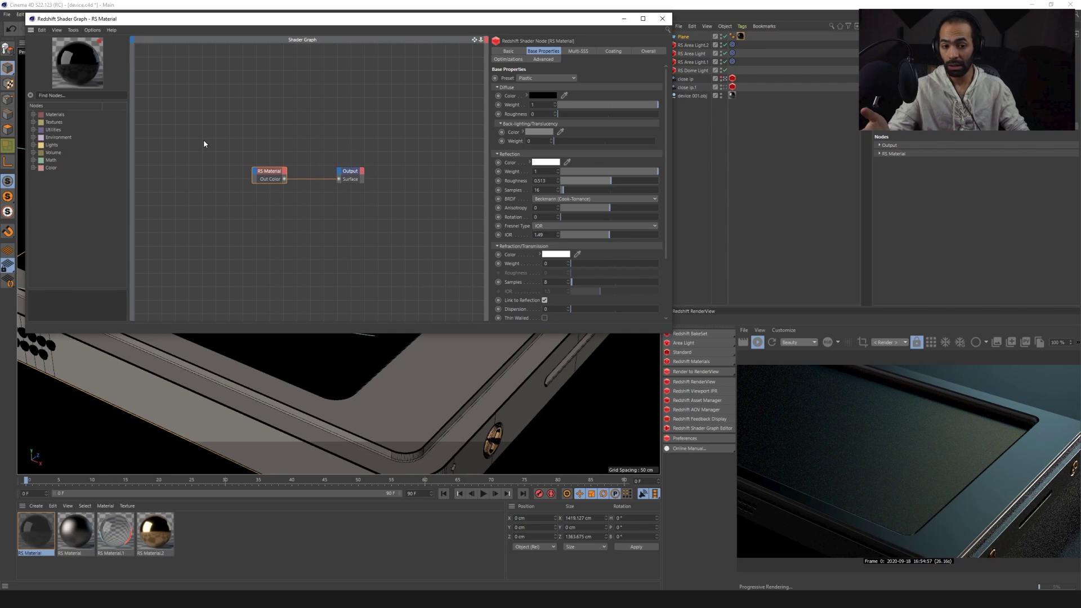
# - Close the Shader Graph, expand device 001.obj in the Object Manager and select Screw
pyautogui.click(663, 19)
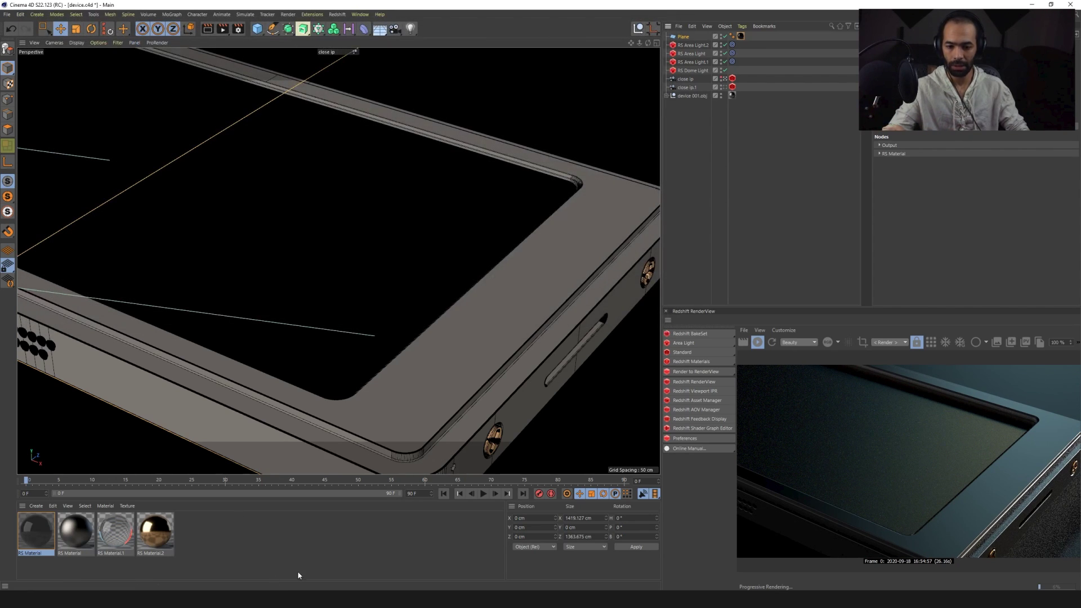
pyautogui.click(335, 219)
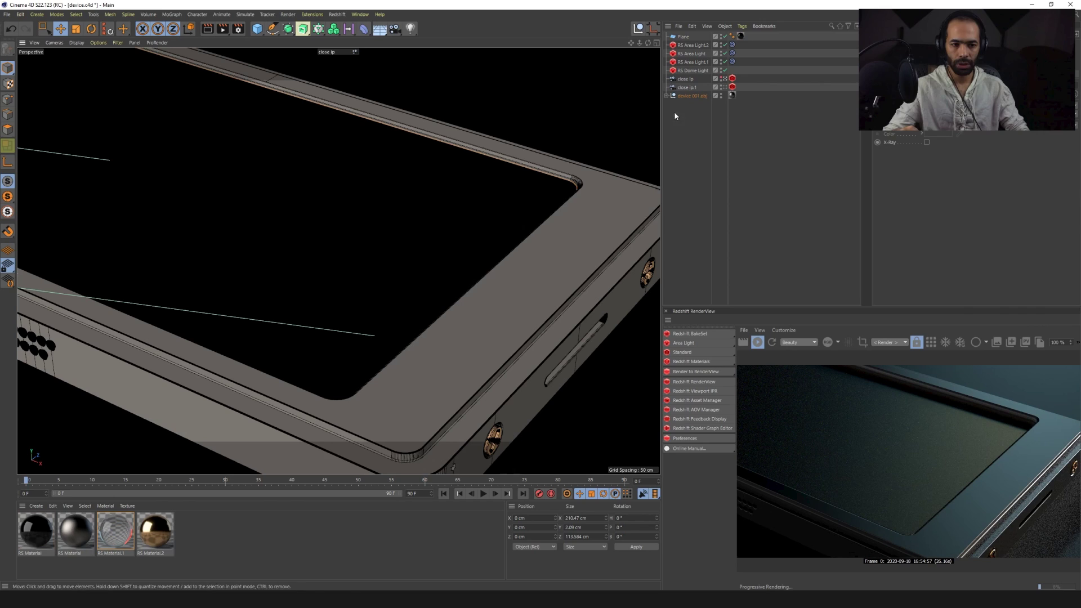
pyautogui.click(666, 95)
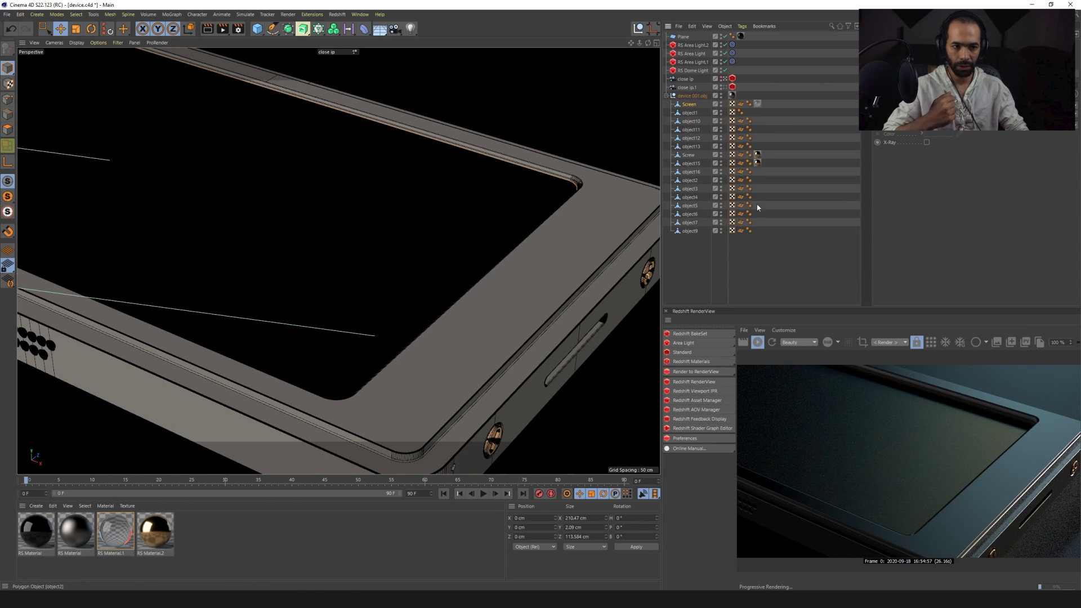
pyautogui.click(738, 262)
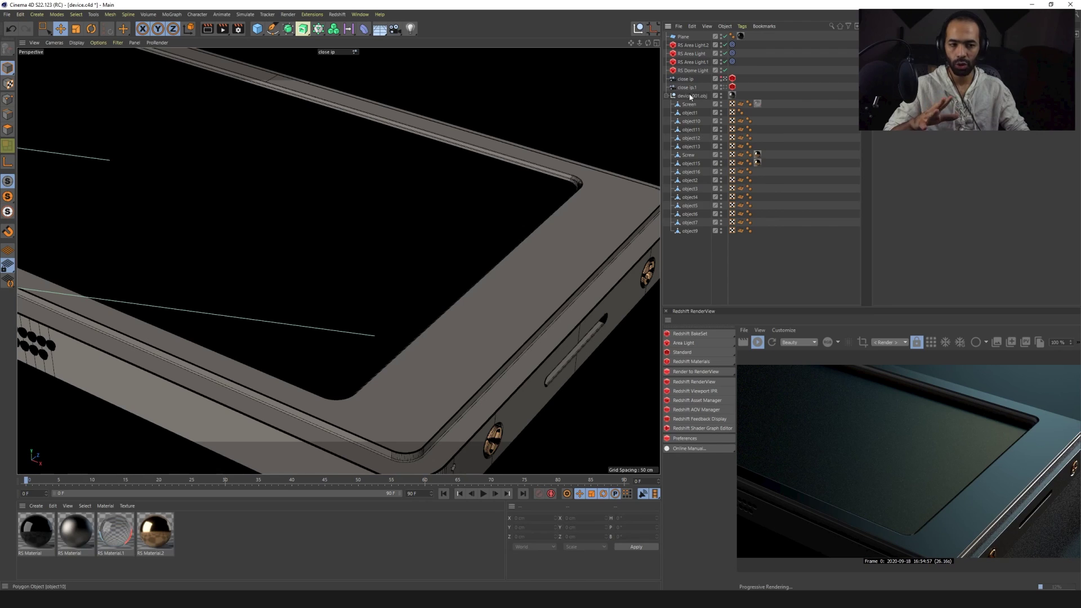
pyautogui.click(688, 155)
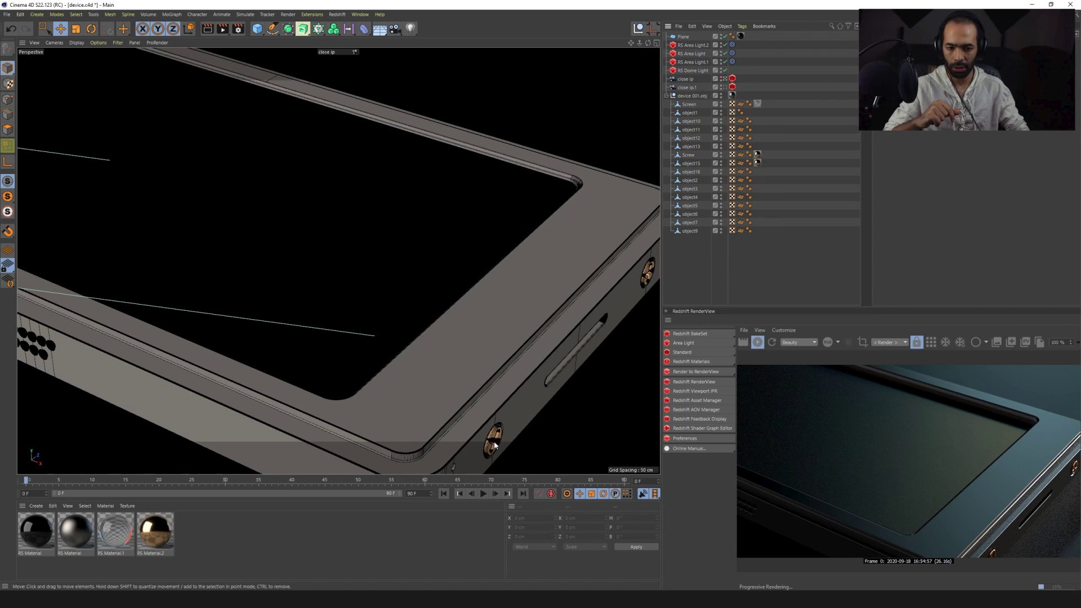
pyautogui.doubleClick(169, 538)
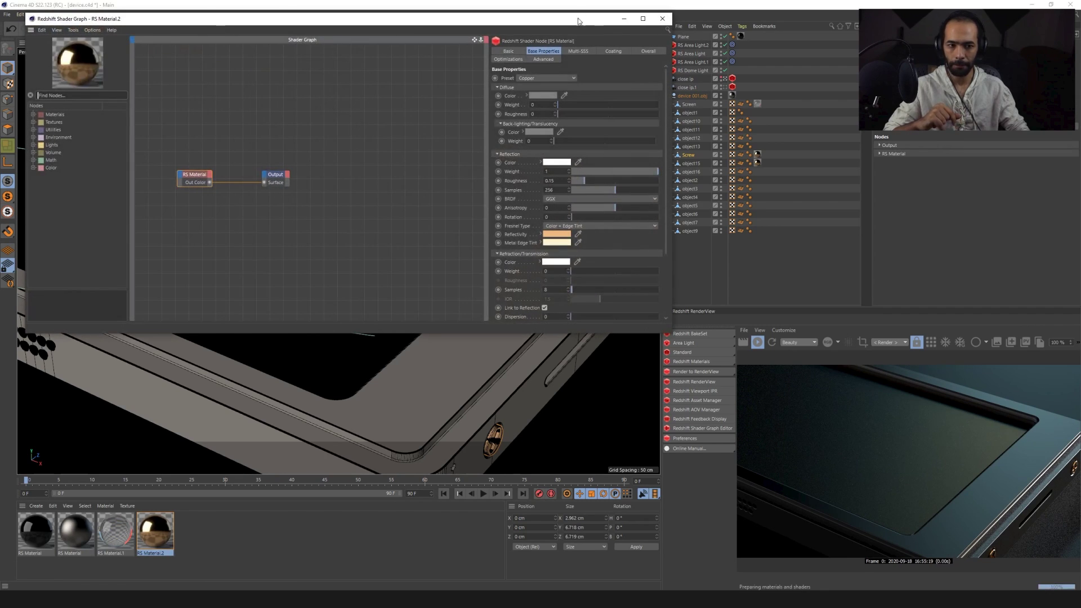
pyautogui.click(567, 79)
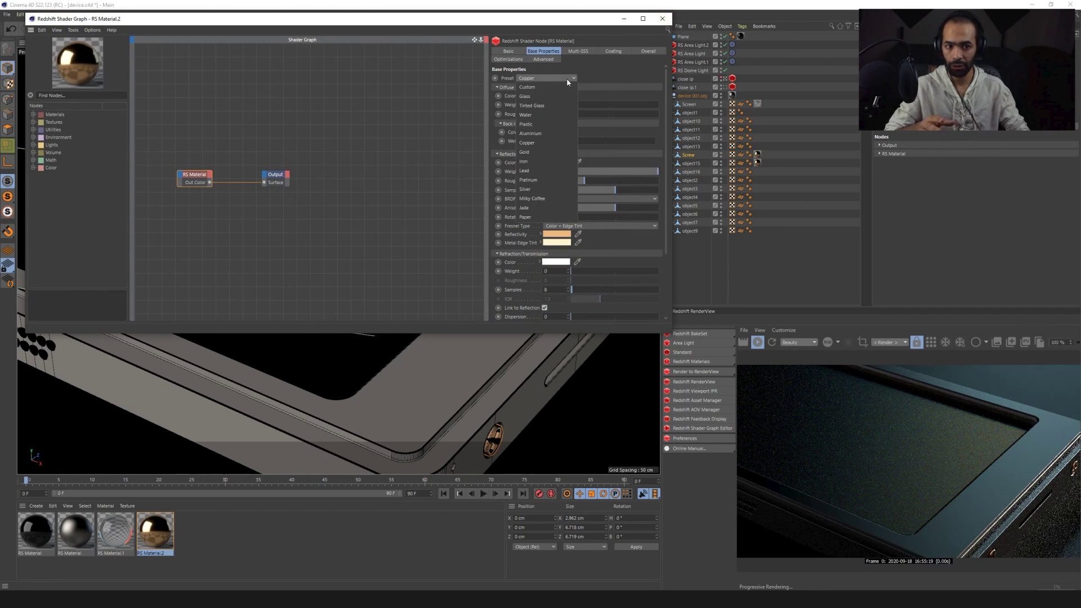
pyautogui.click(663, 20)
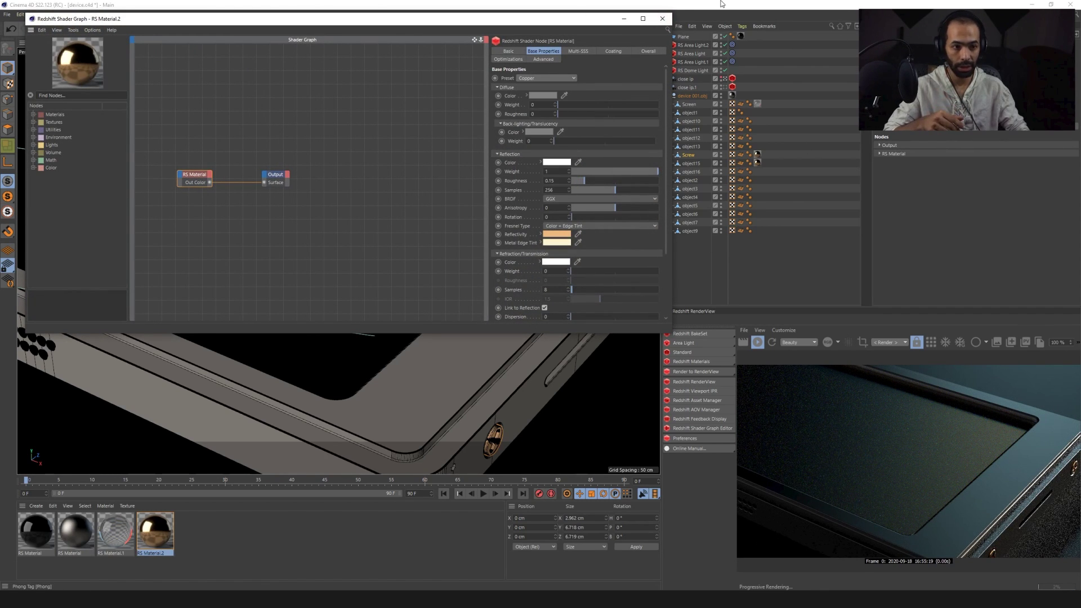
pyautogui.click(663, 20)
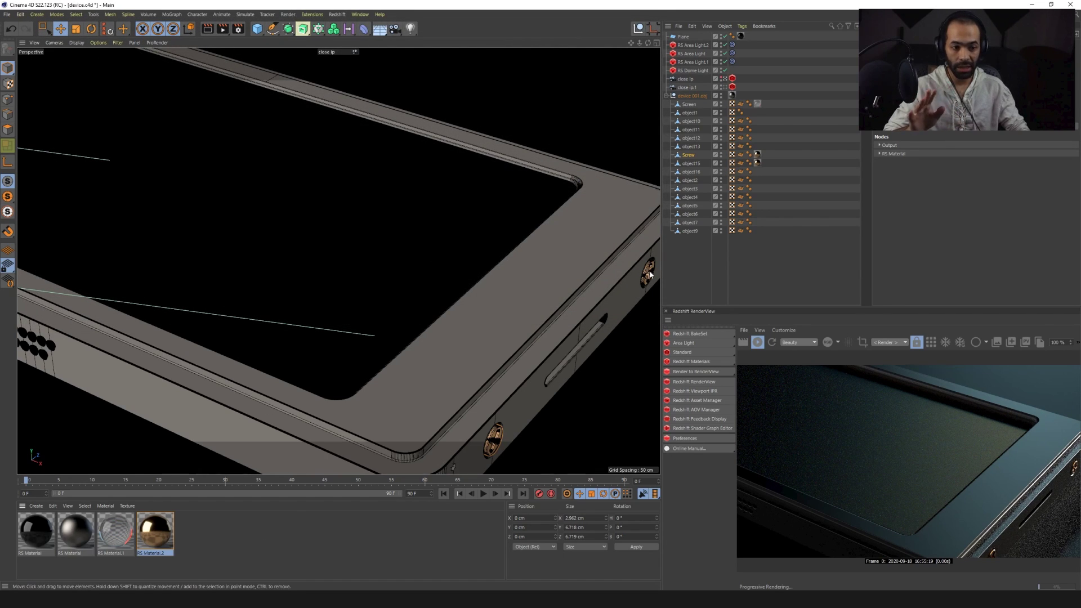
pyautogui.click(692, 163)
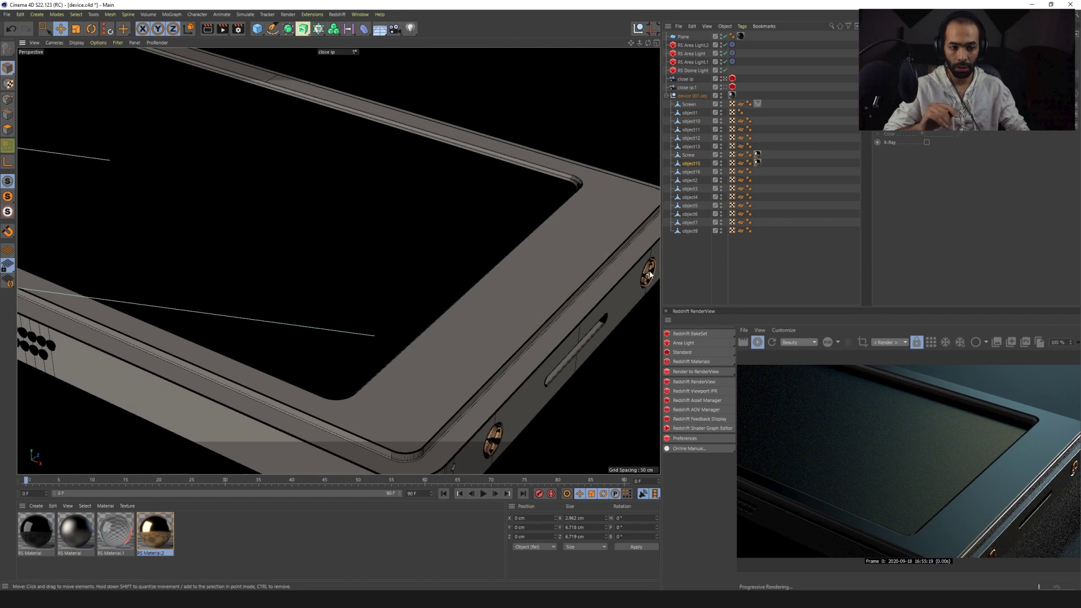
pyautogui.click(700, 285)
pyautogui.click(674, 96)
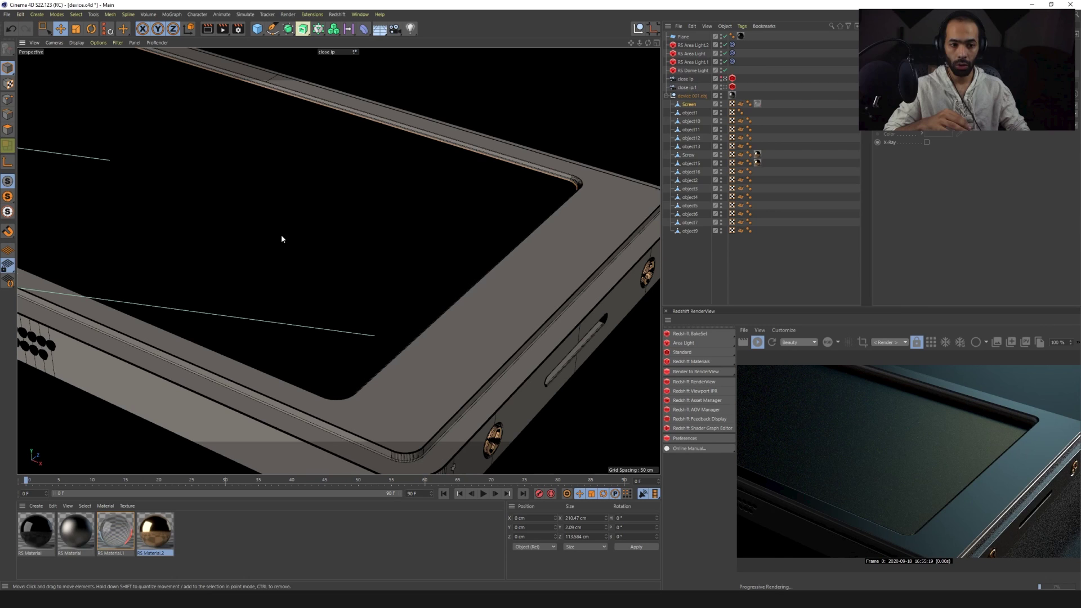
# - Open RS Material.1 in the Shader Graph and apply the Glass preset
pyautogui.doubleClick(107, 529)
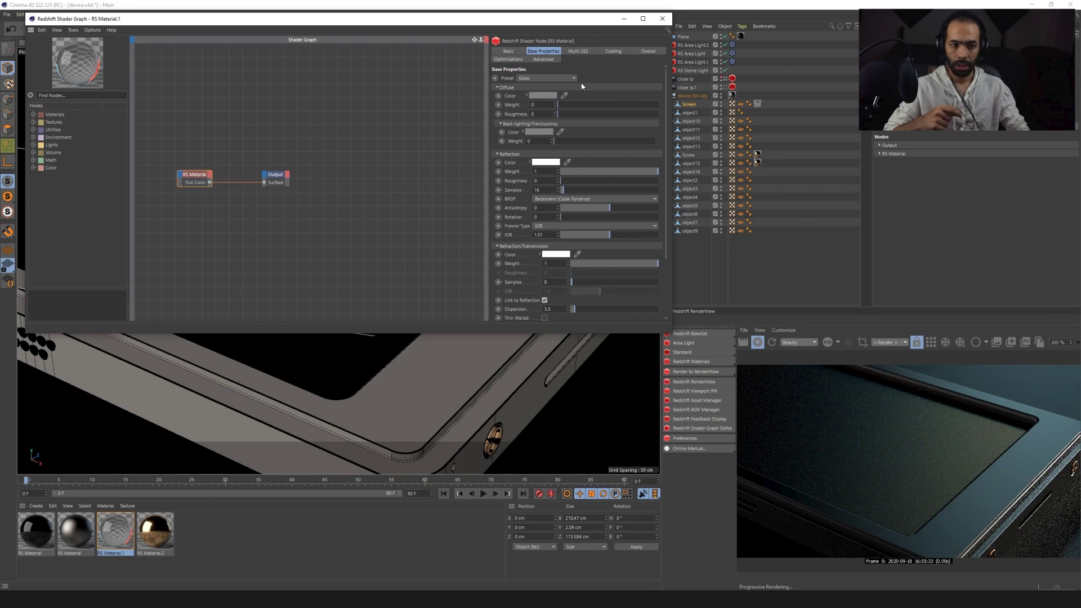
pyautogui.click(562, 79)
pyautogui.click(531, 96)
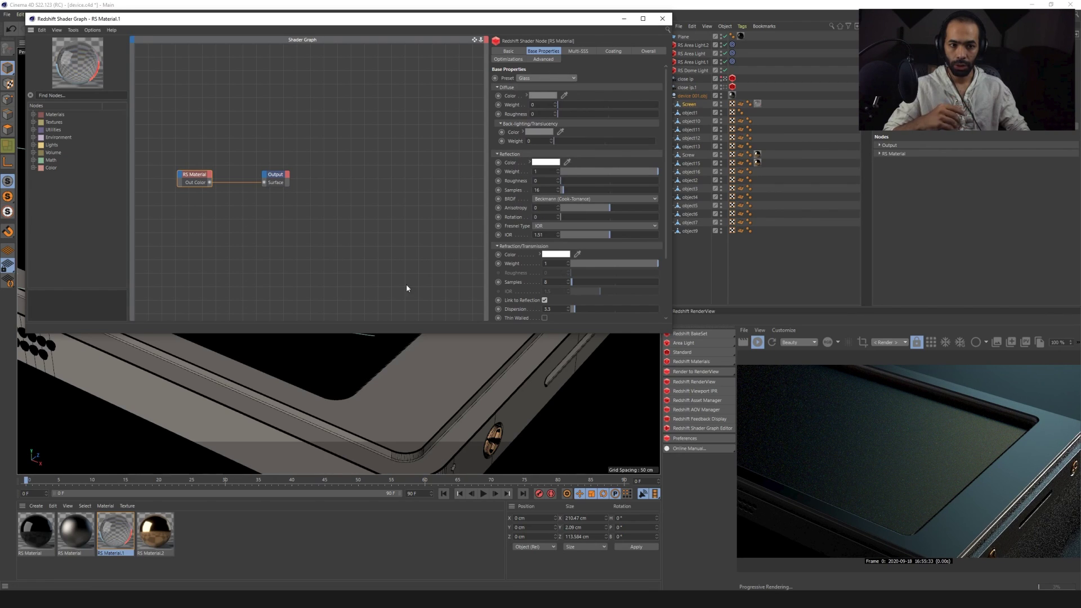
# - Reset the material's Dispersion to its default, then set Dispersion to 3.3
pyautogui.click(385, 281)
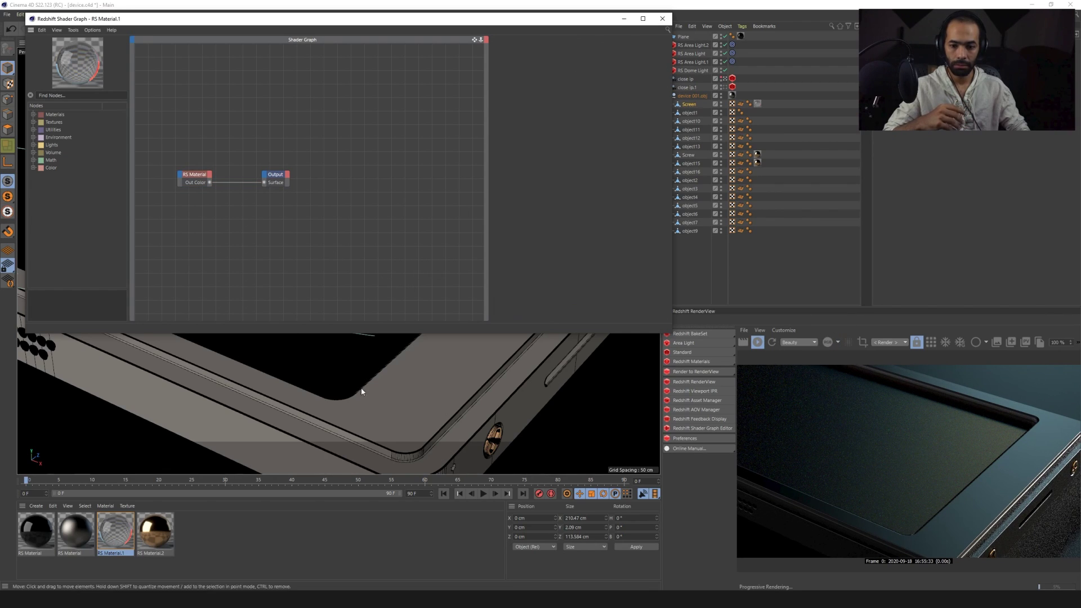
pyautogui.hotkey('ctrl', 'a')
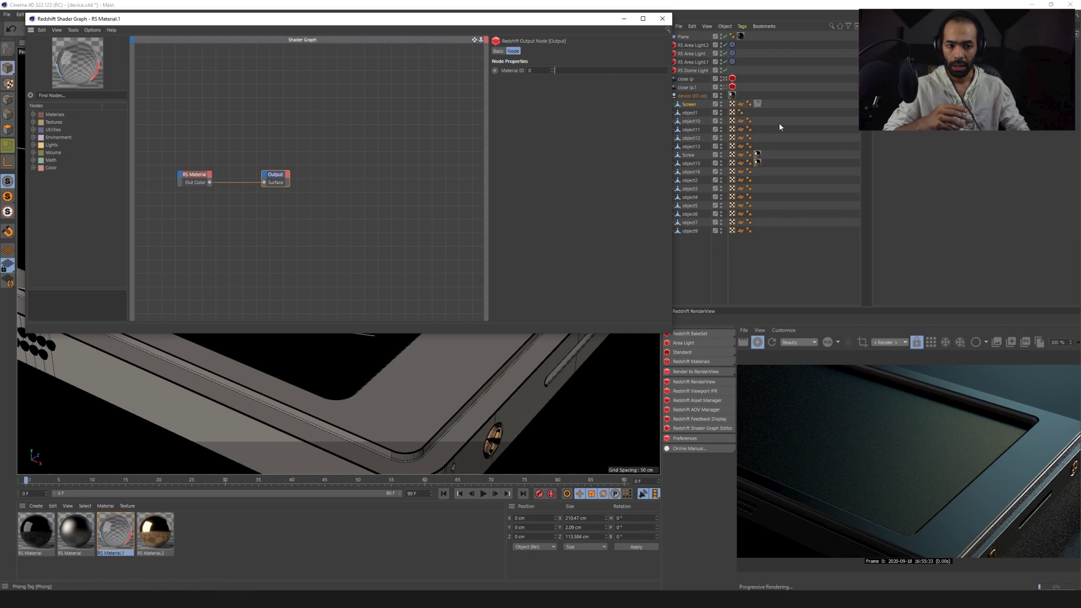
pyautogui.click(193, 176)
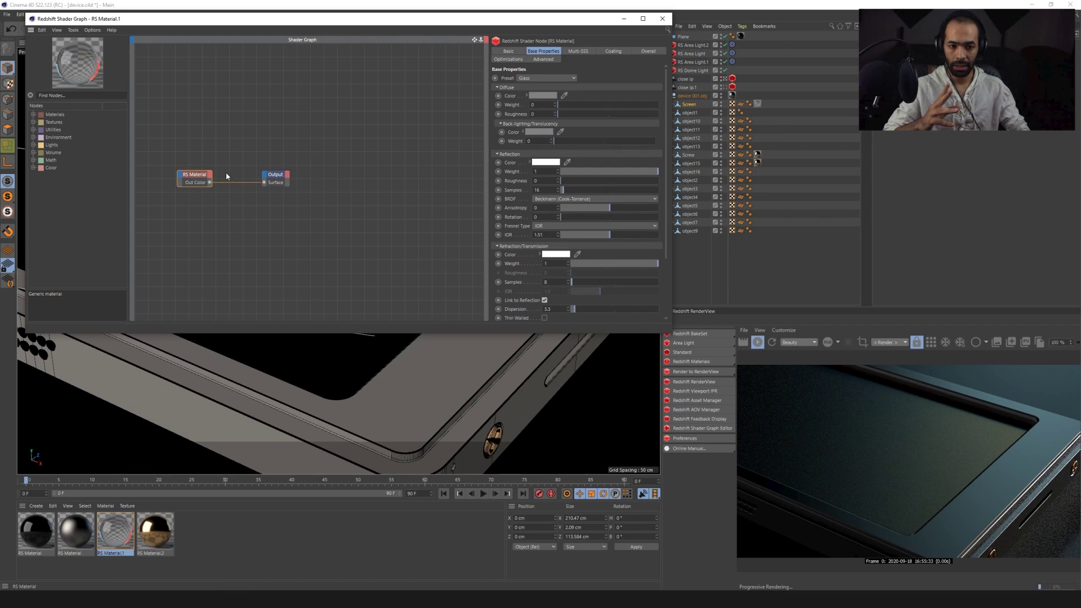
pyautogui.scroll(-2, 608, 261)
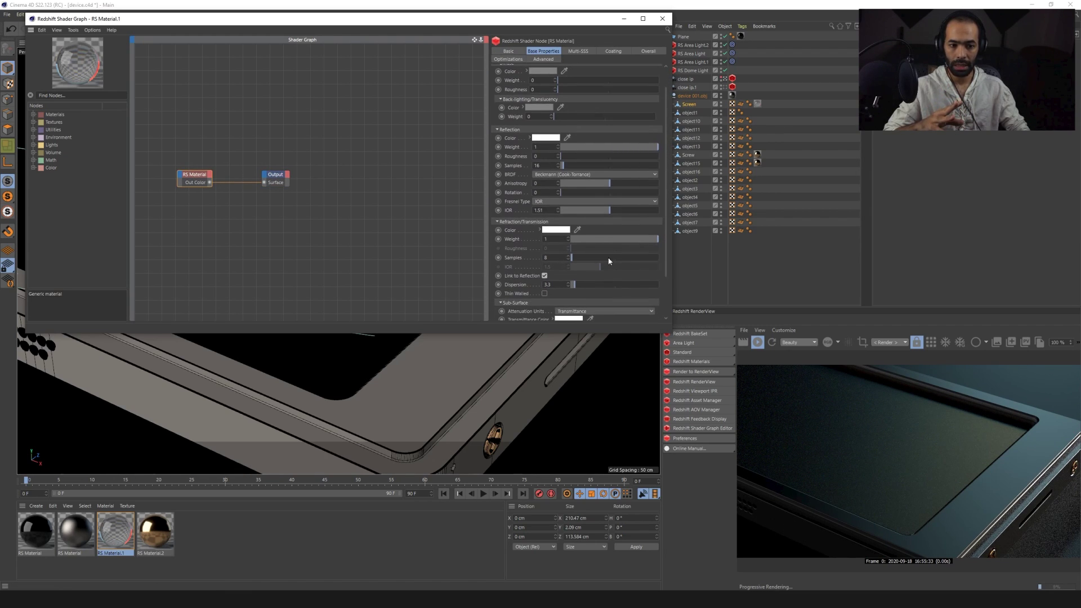
pyautogui.rightClick(522, 285)
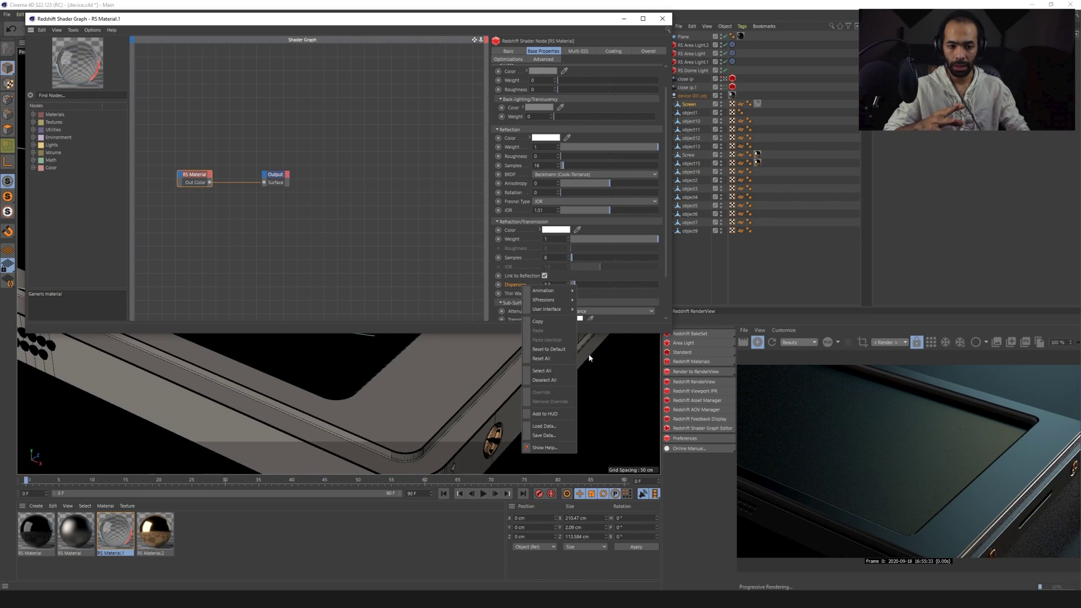
pyautogui.click(548, 349)
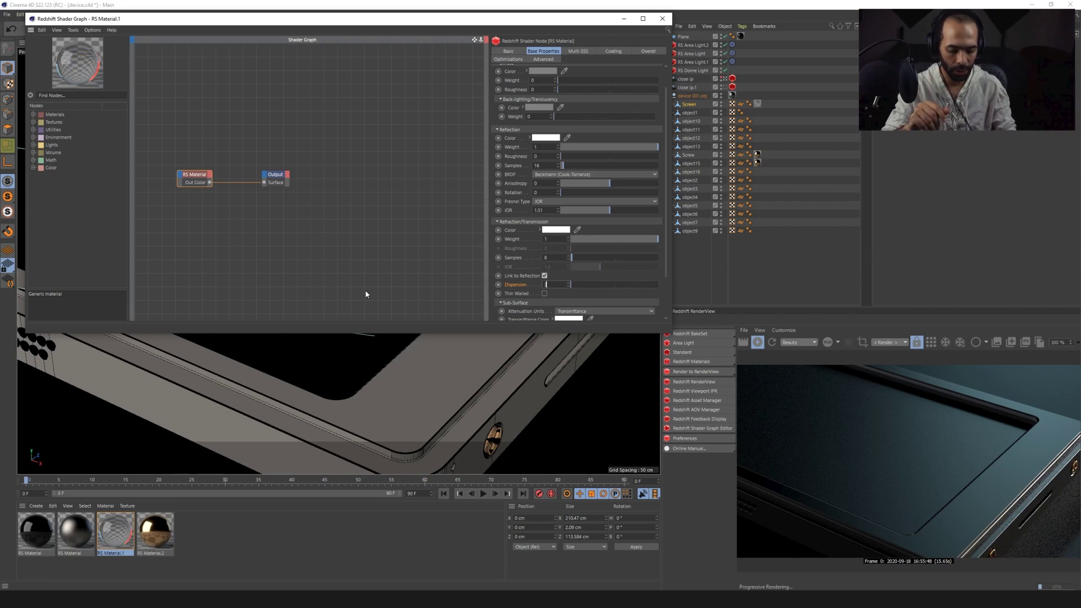
pyautogui.write('3.3')
pyautogui.press('Return')
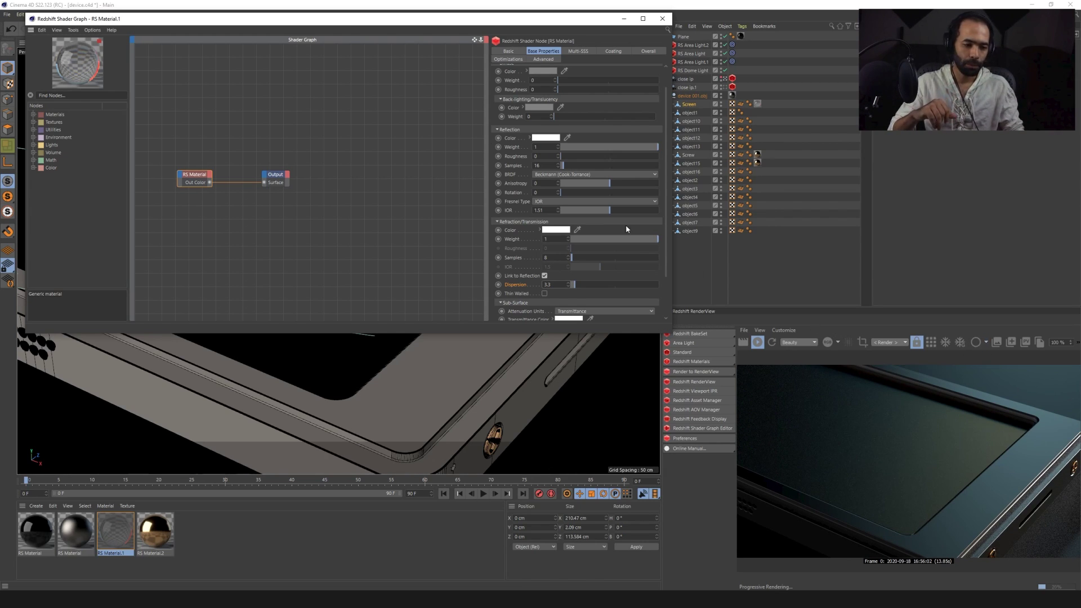
# - View through close ip.1, switch off the area lights, and keep Plane and RS Dome Light on
pyautogui.click(724, 87)
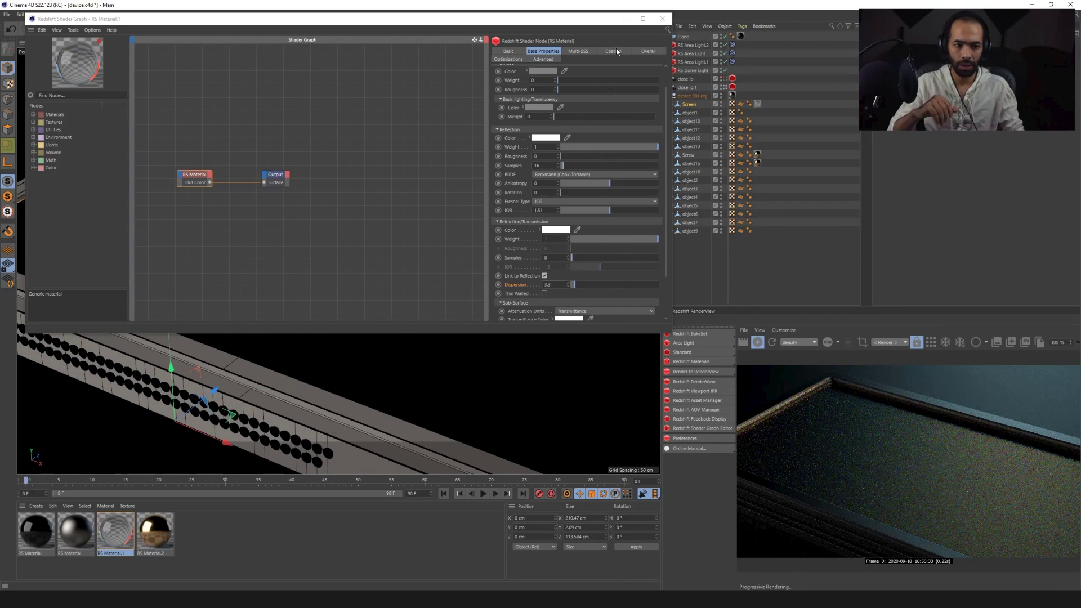
pyautogui.click(663, 20)
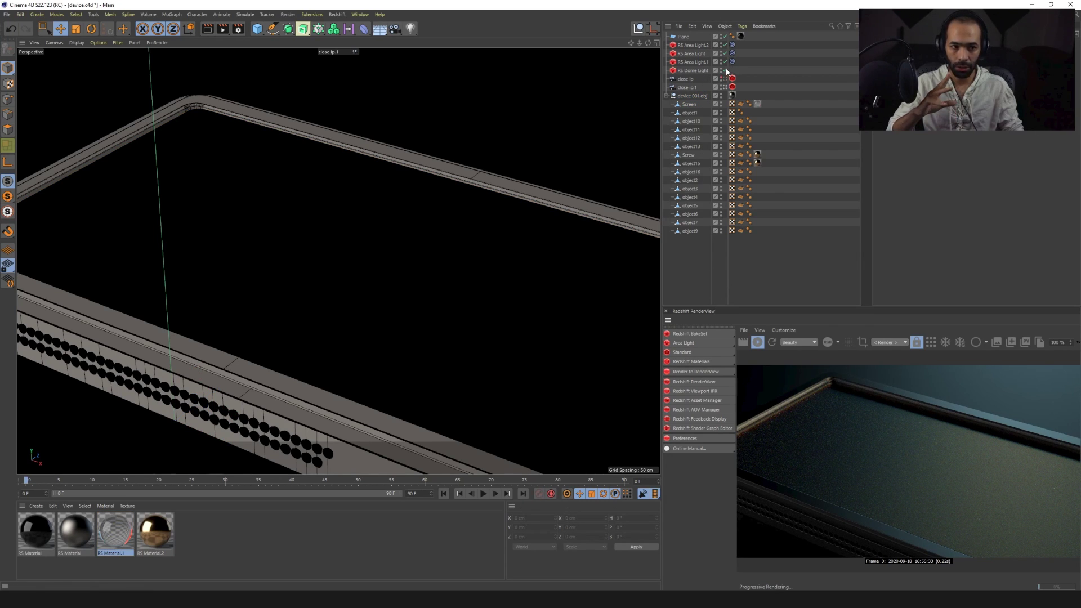
pyautogui.moveTo(725, 70); pyautogui.dragTo(726, 45)
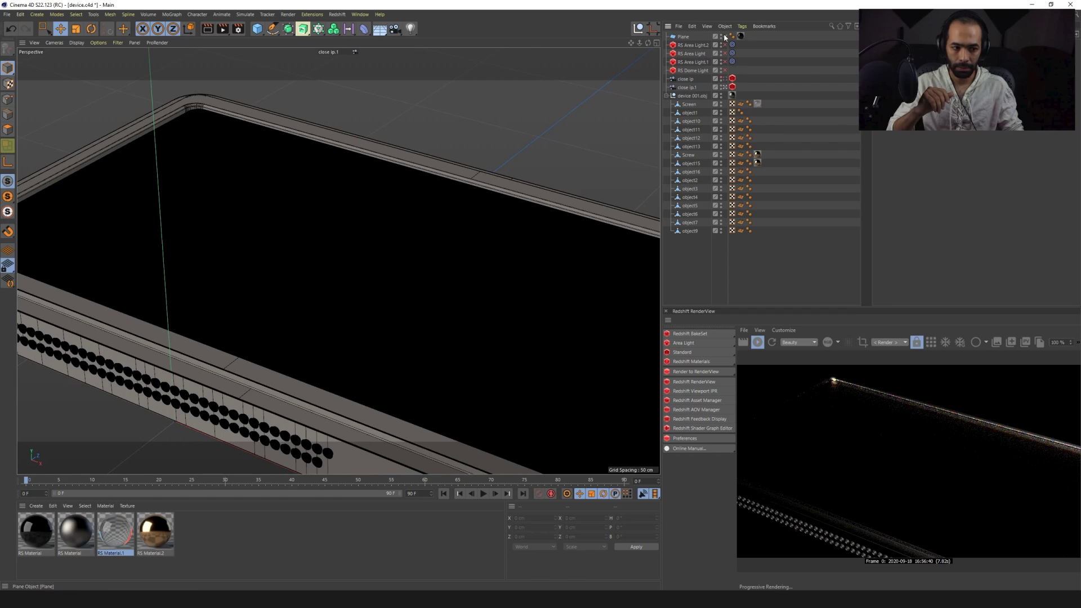
pyautogui.click(725, 37)
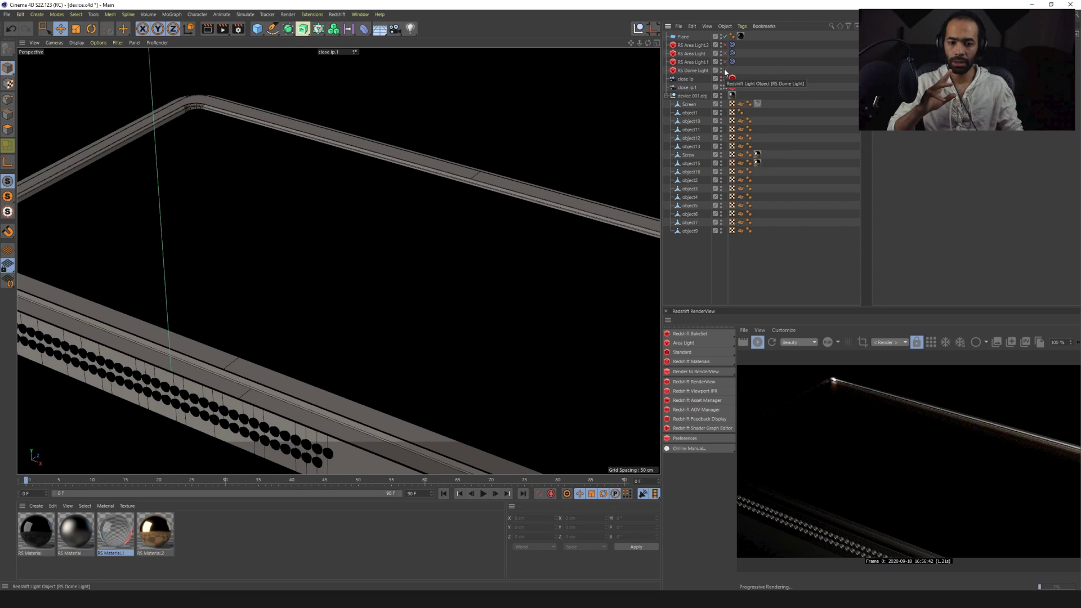
pyautogui.click(725, 70)
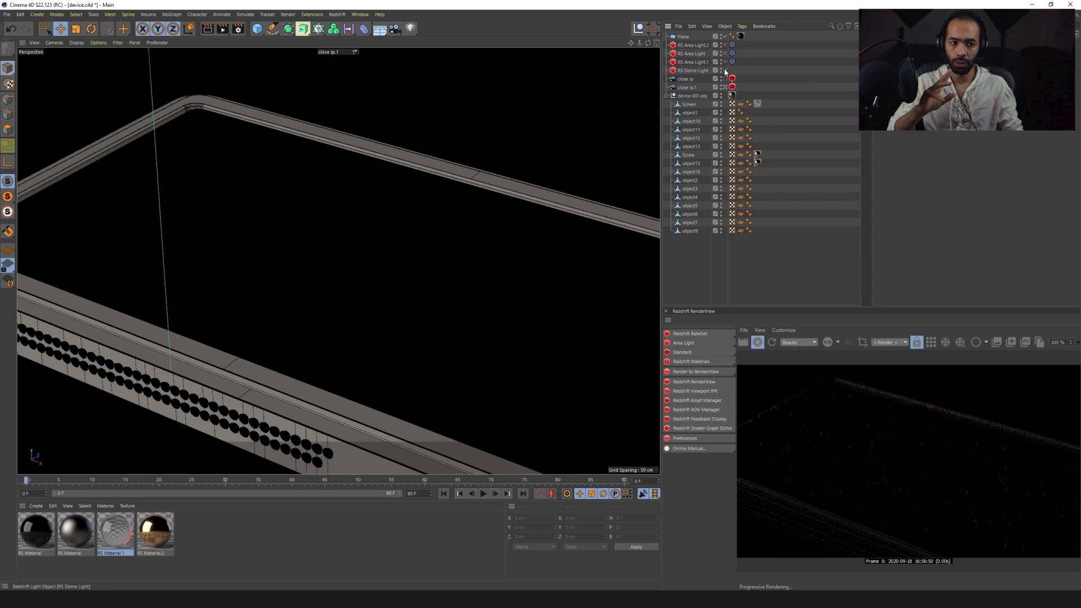
pyautogui.click(693, 70)
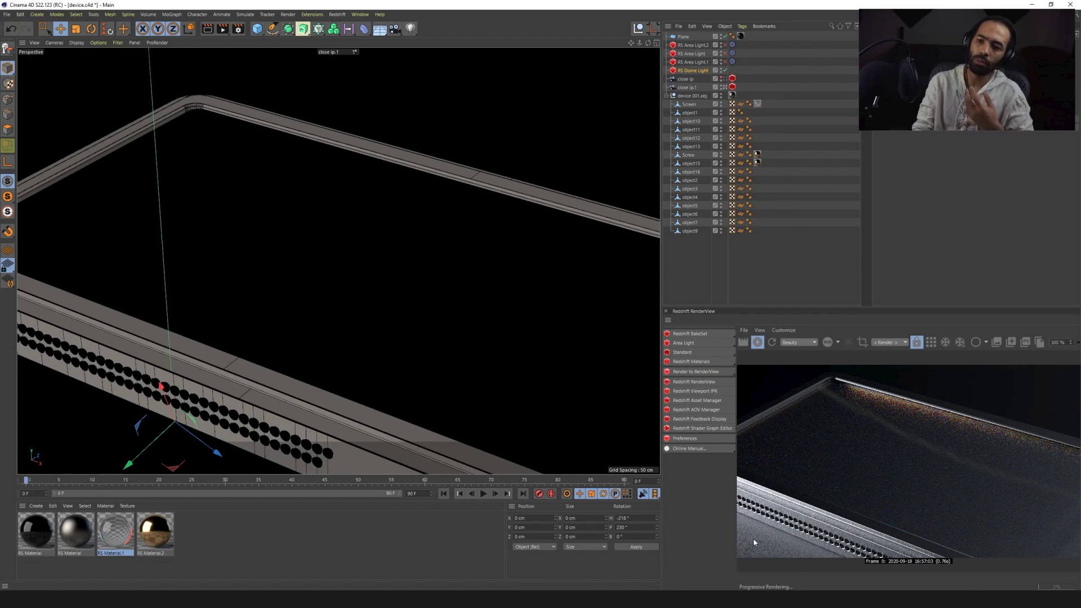
pyautogui.hotkey('ctrl', 'z')
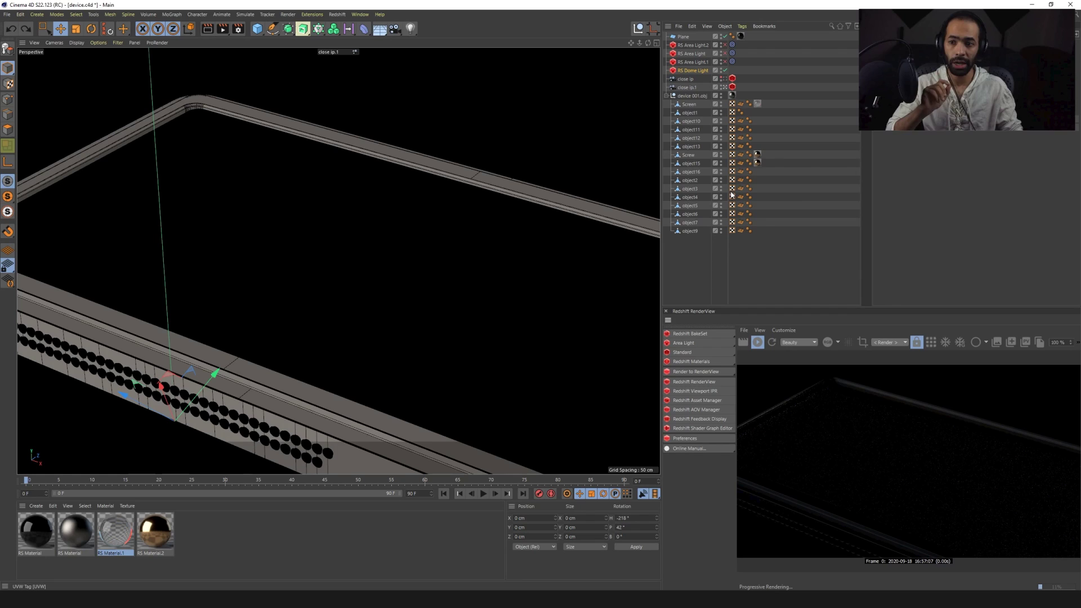
# - Switch on the RS Area Lights in the Object Manager, including RS Area Light.2
pyautogui.click(725, 63)
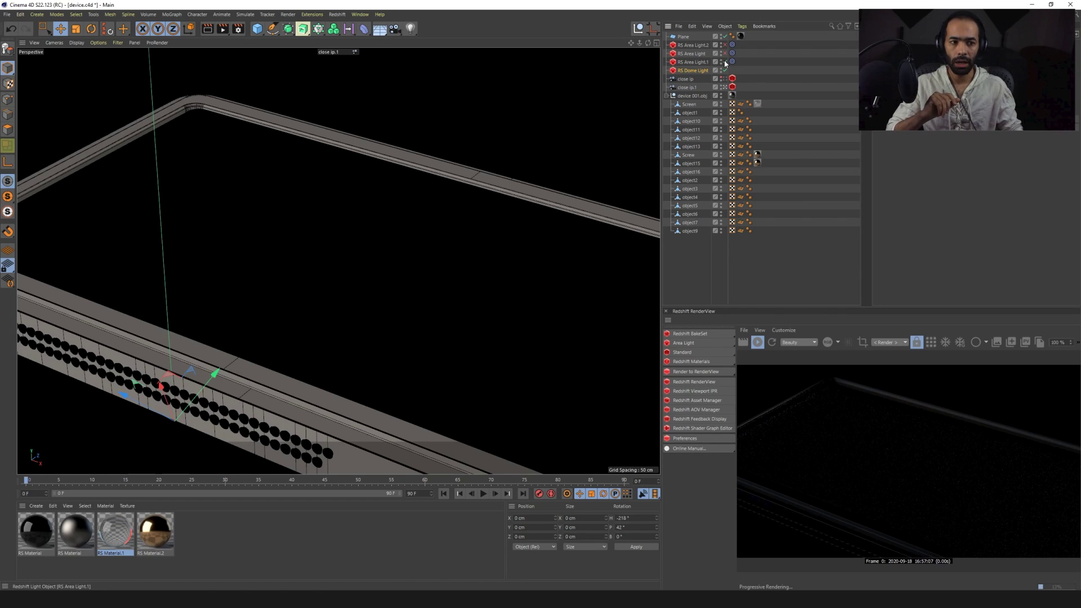
pyautogui.click(726, 54)
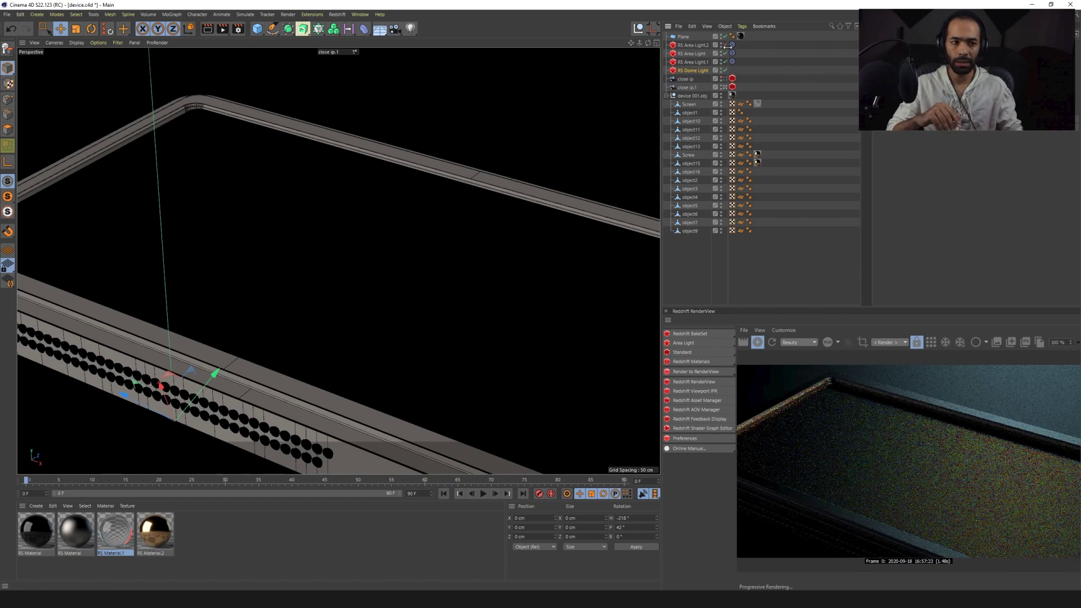
pyautogui.click(688, 55)
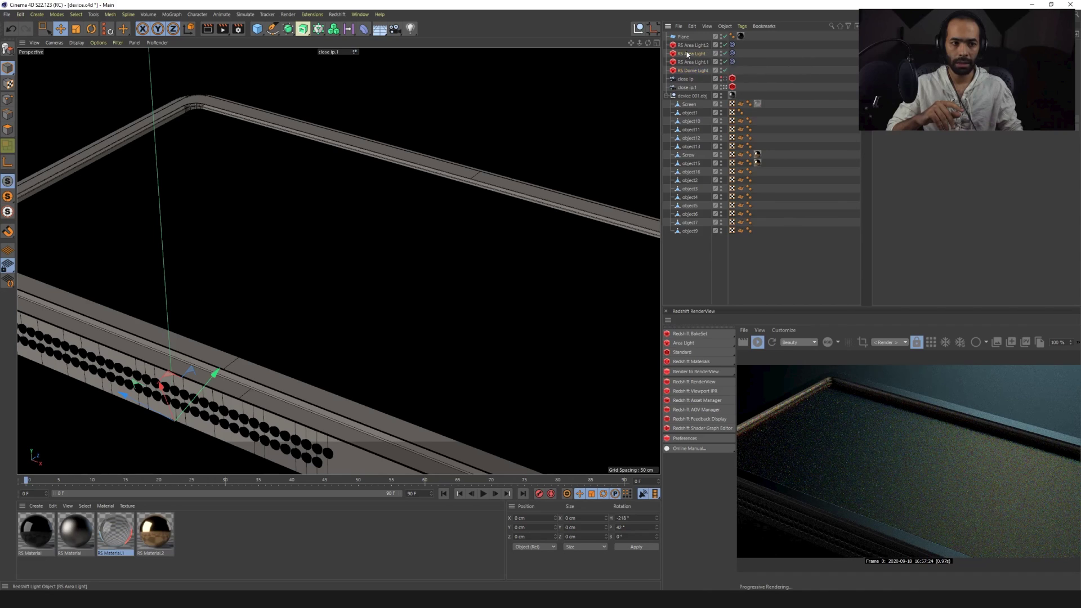
pyautogui.click(725, 54)
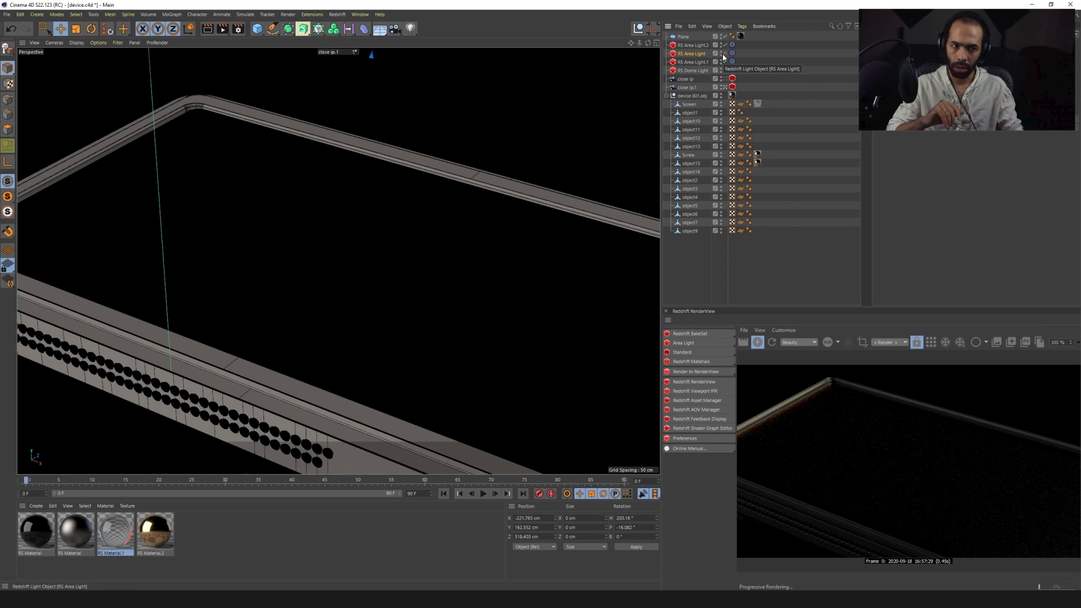
pyautogui.click(724, 54)
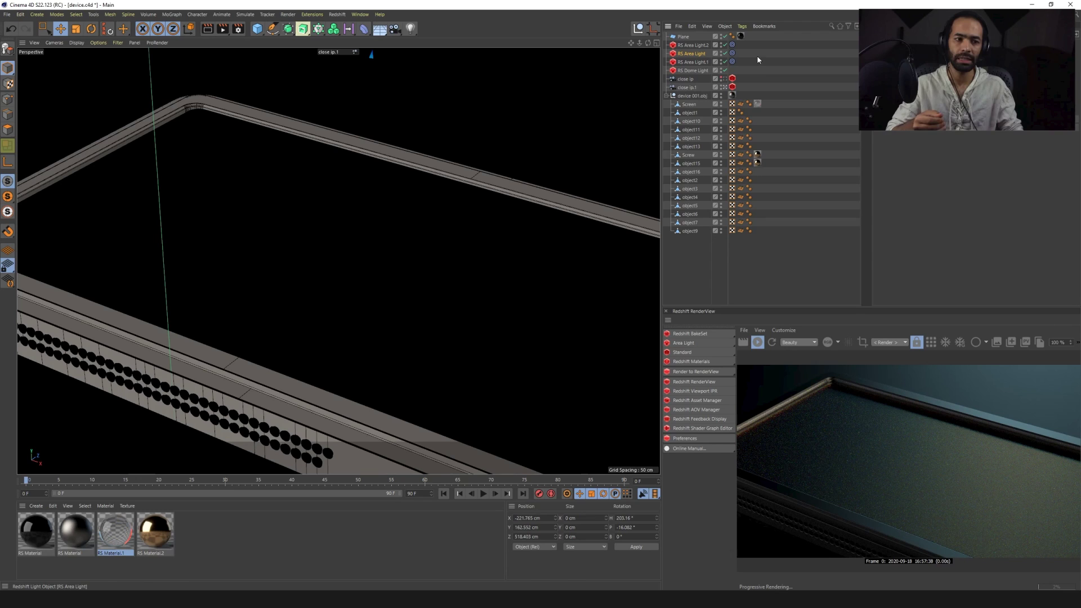
pyautogui.click(700, 63)
pyautogui.click(725, 46)
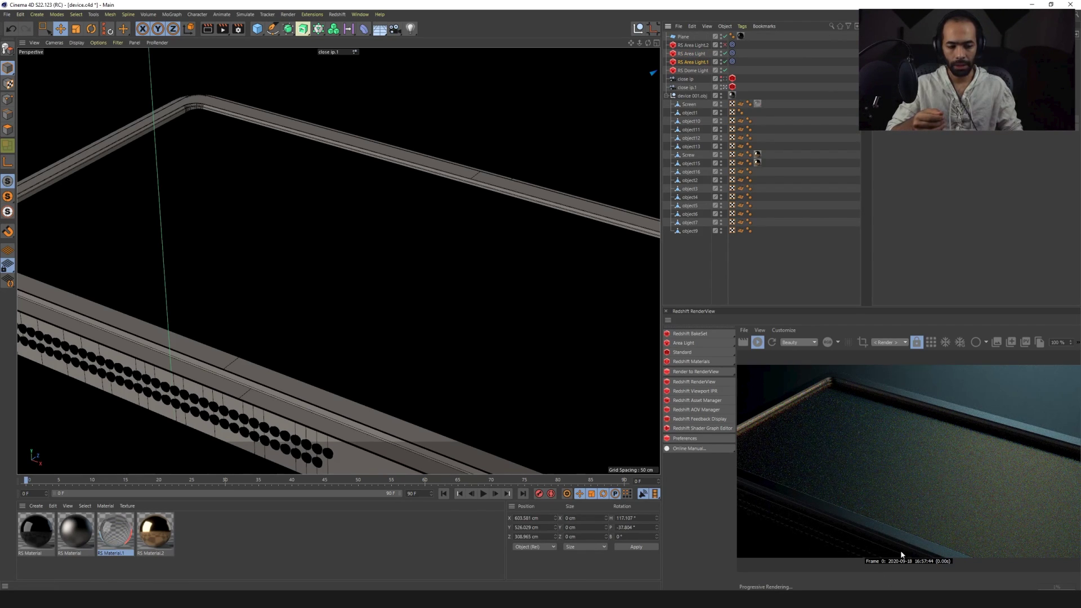
# - Check the lit scene through Default Camera, then return to the close ip.1 camera
pyautogui.click(725, 87)
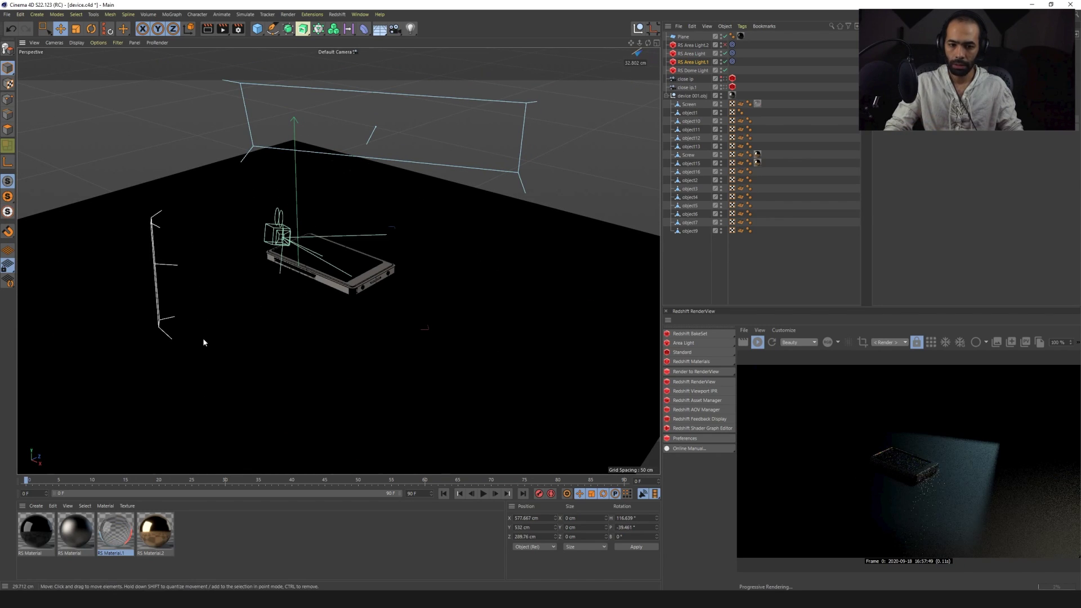
pyautogui.press('super')
pyautogui.click(421, 369)
pyautogui.moveTo(421, 370); pyautogui.dragTo(337, 369)
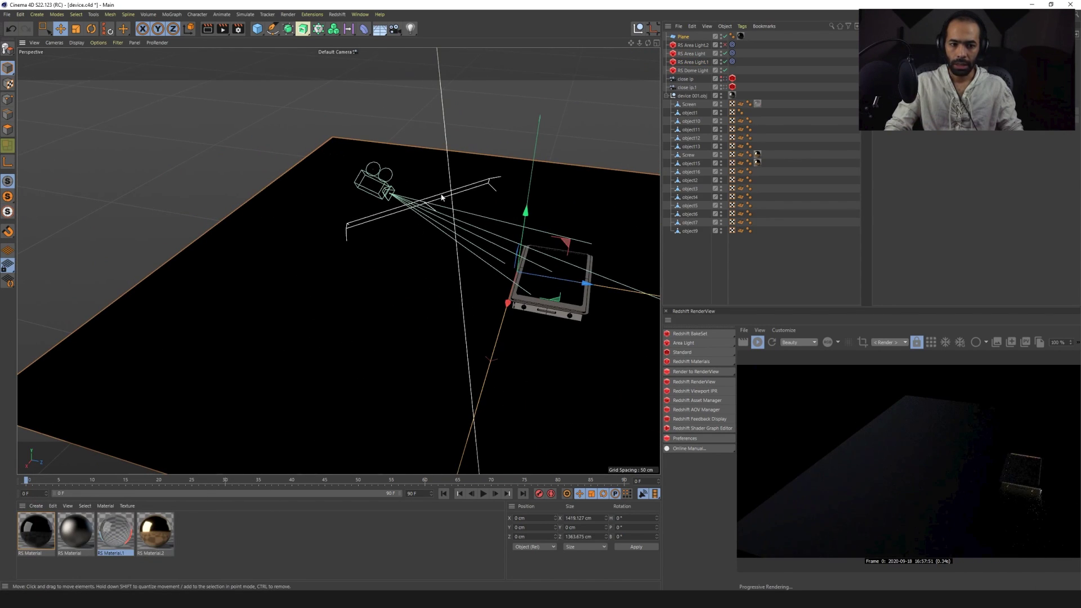
pyautogui.moveTo(407, 322); pyautogui.dragTo(383, 266)
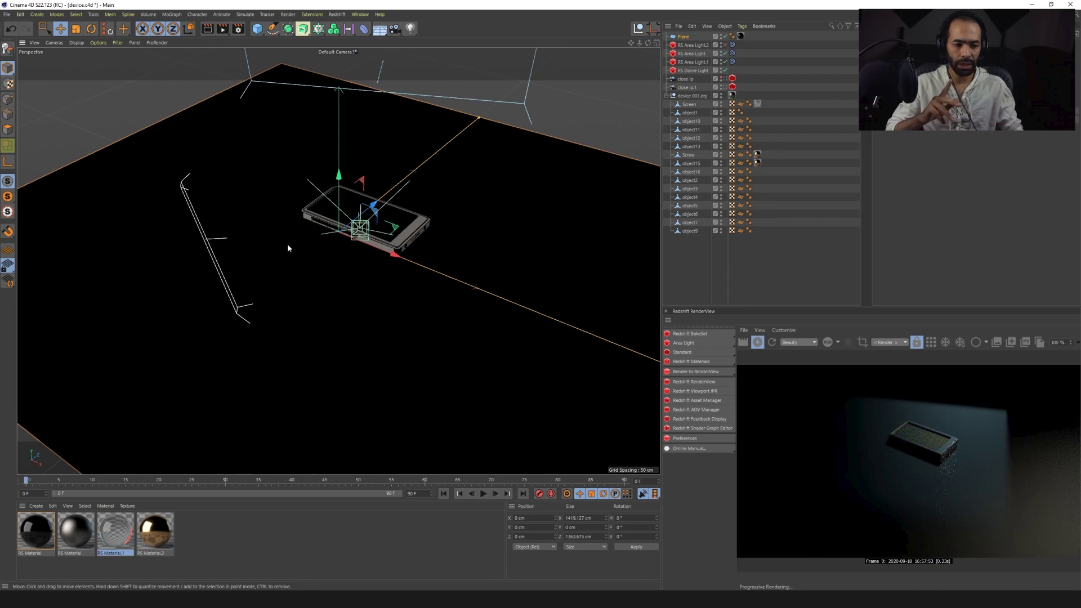
pyautogui.click(732, 87)
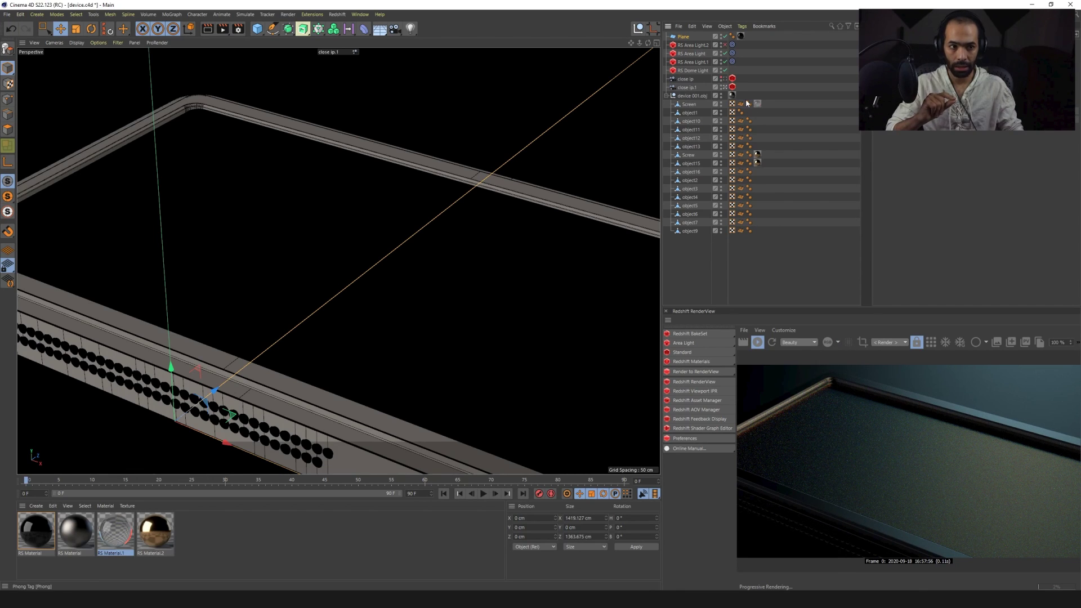
# - Turn off RS Area Light.2 for a darker close-up and bring up Render Settings
pyautogui.click(724, 45)
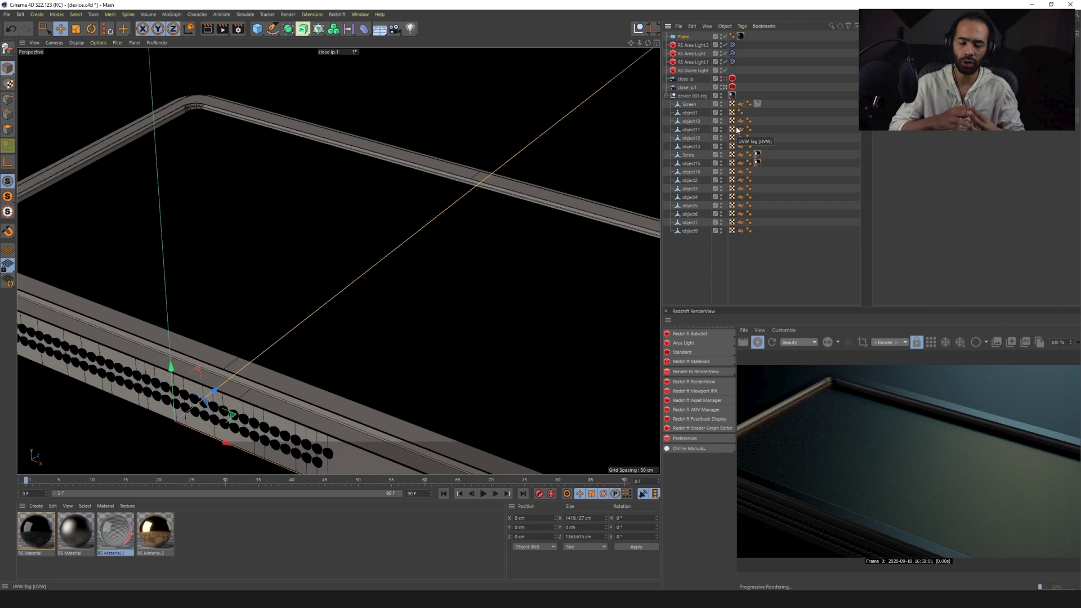
pyautogui.click(770, 79)
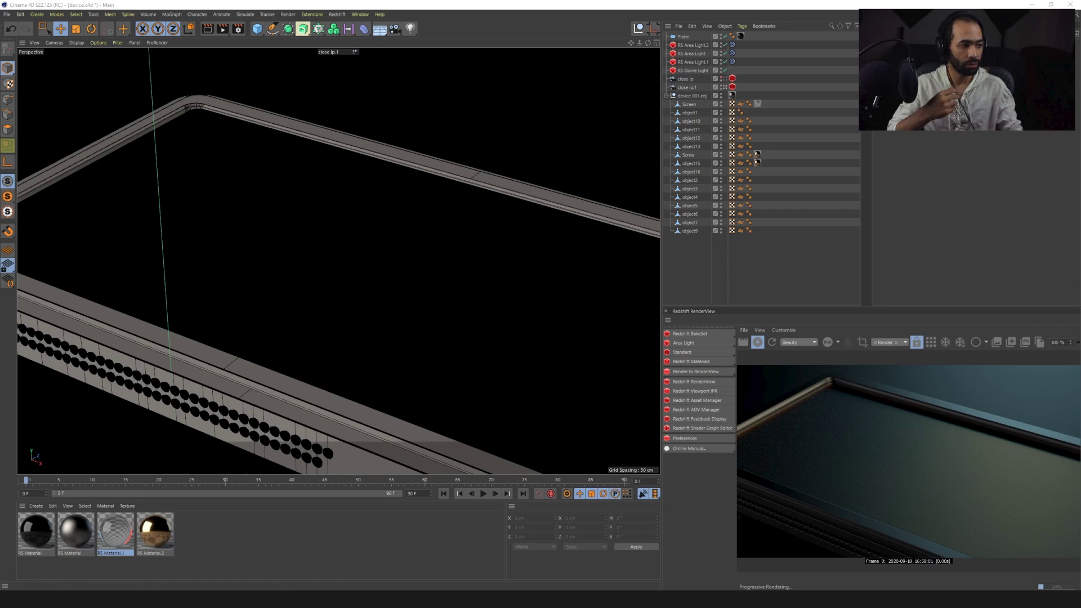
pyautogui.hotkey('ctrl', 'b')
# - Review Redshift's Basic, AOV, Optimization and GI settings, then close Render Settings
pyautogui.click(370, 240)
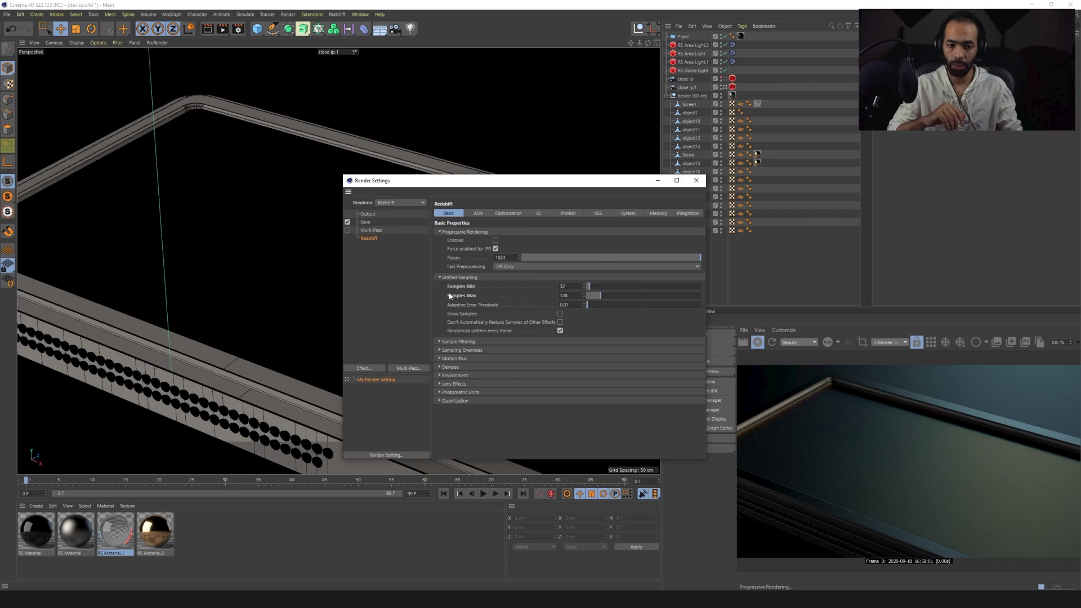
pyautogui.click(478, 213)
pyautogui.click(515, 213)
pyautogui.click(537, 213)
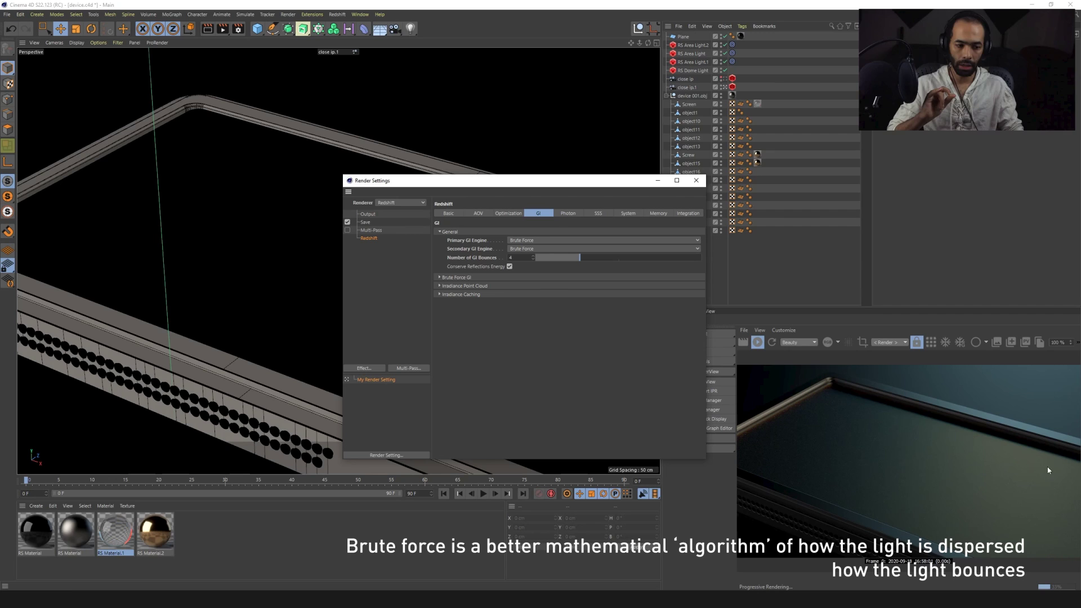
pyautogui.click(697, 181)
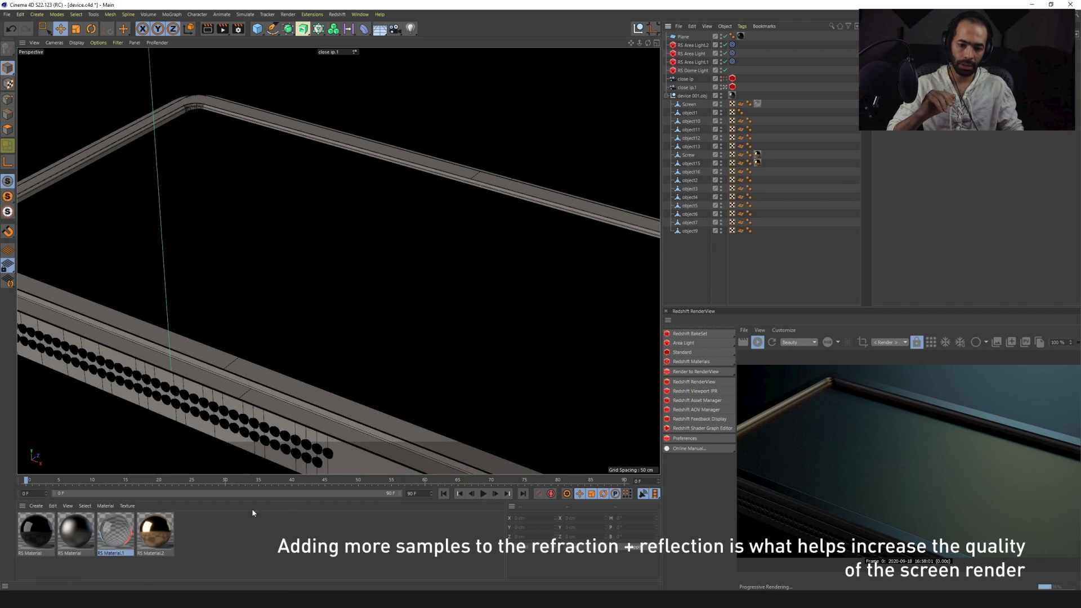
# - In After Effects, open Pre-comp 1 from DEVICE COMP, fit the view, and solo DEVICE COMP.tif
pyautogui.hotkey('alt', 'Tab')
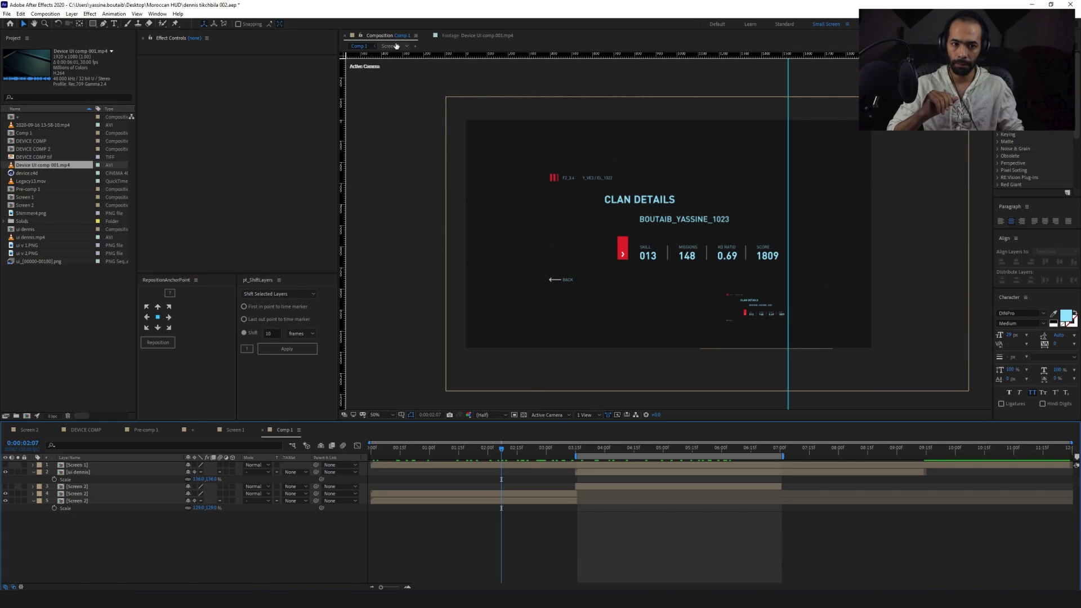
pyautogui.click(85, 430)
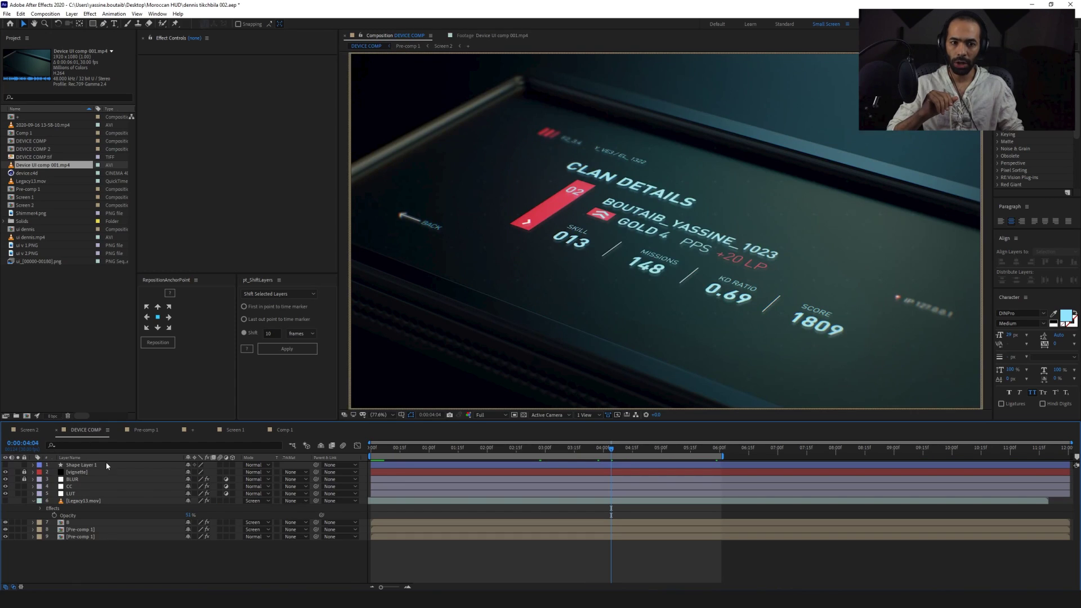
pyautogui.doubleClick(84, 531)
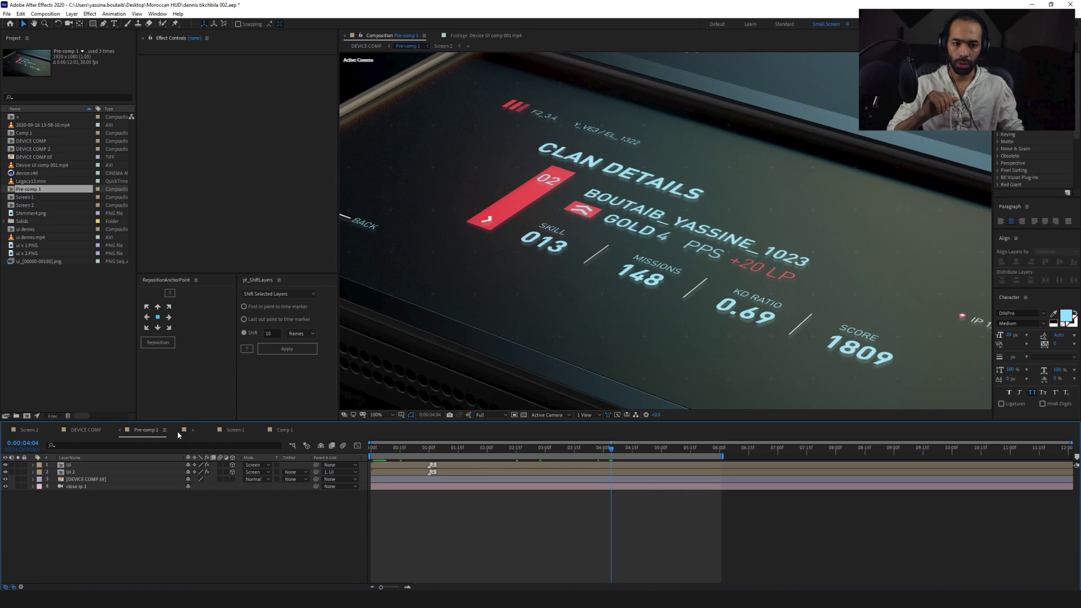
pyautogui.scroll(-3, 611, 286)
pyautogui.click(388, 414)
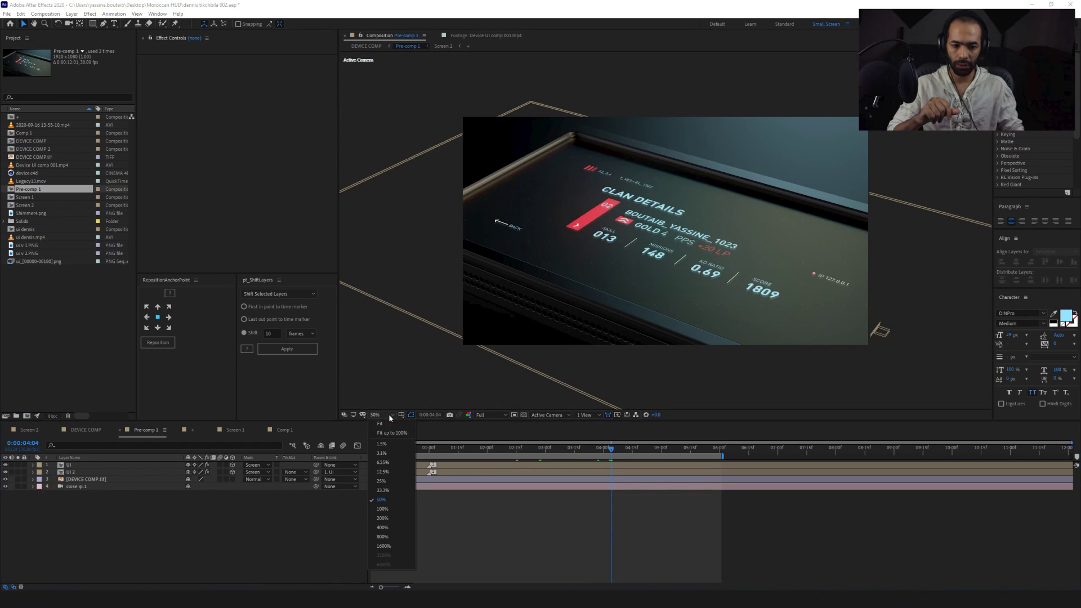
pyautogui.click(392, 422)
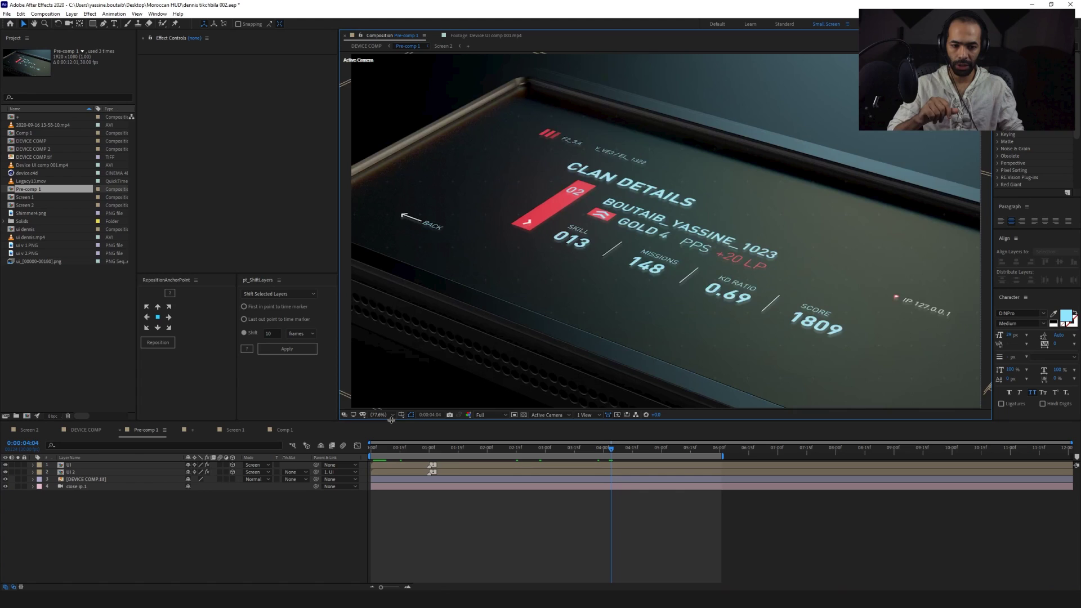
pyautogui.click(17, 479)
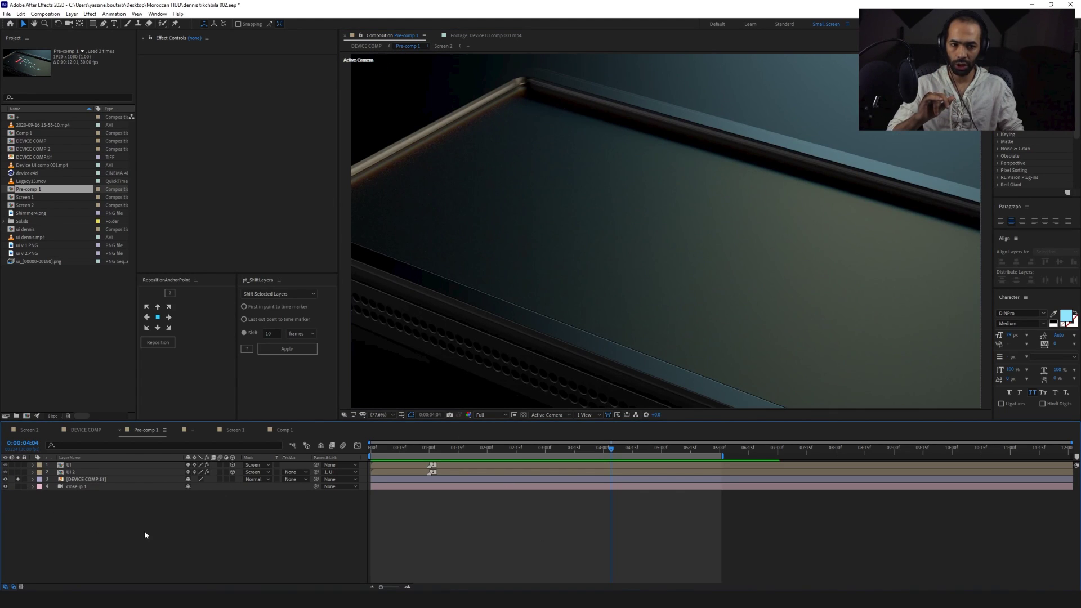
# - Delete device.c4d from the Project panel and clear the layer selection
pyautogui.click(105, 479)
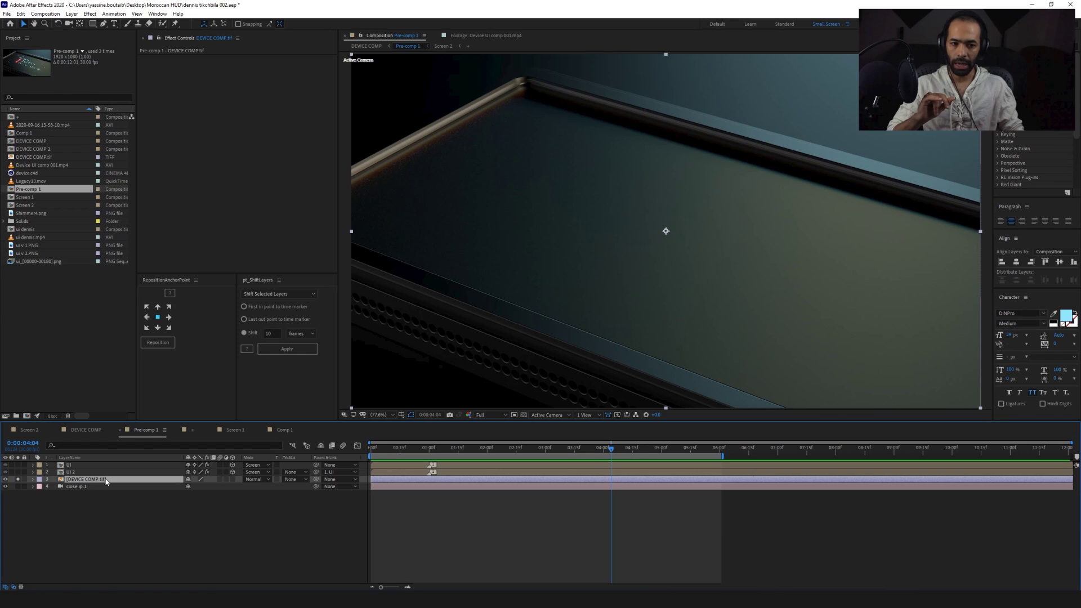
pyautogui.click(25, 174)
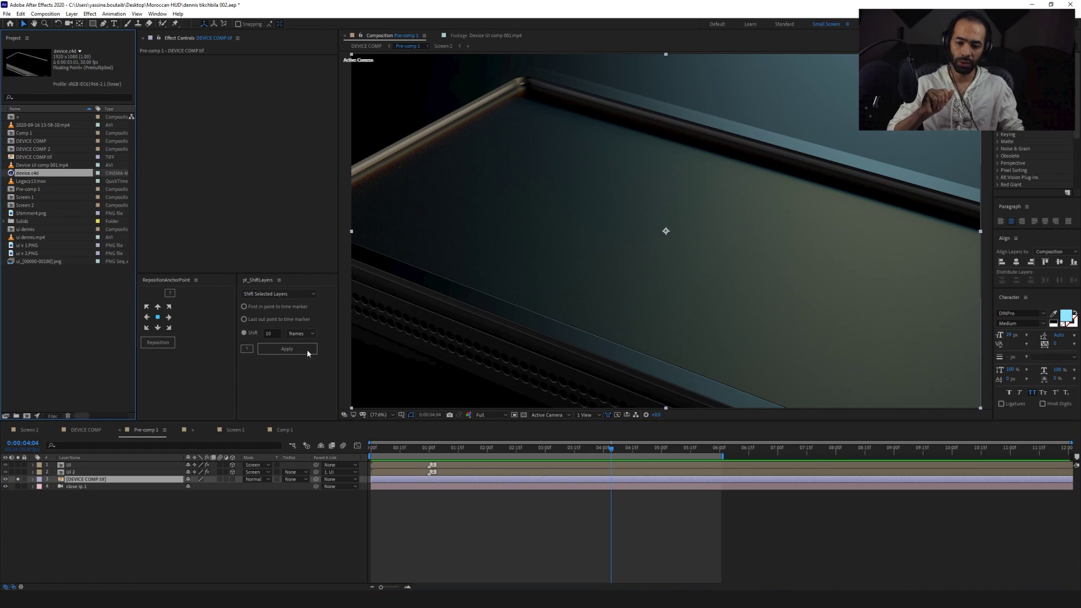
pyautogui.click(124, 566)
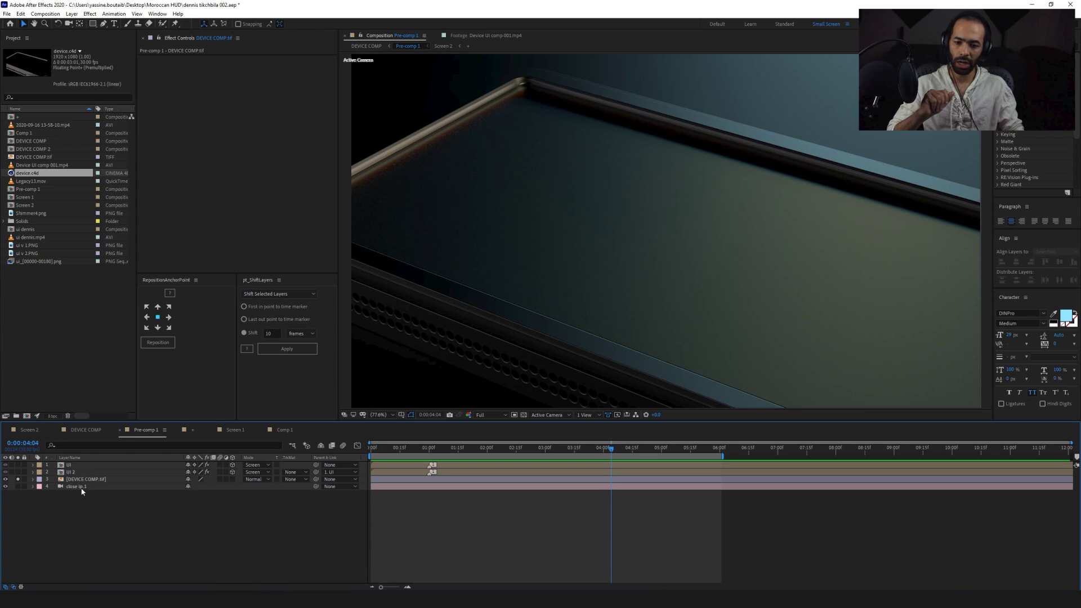
pyautogui.click(81, 487)
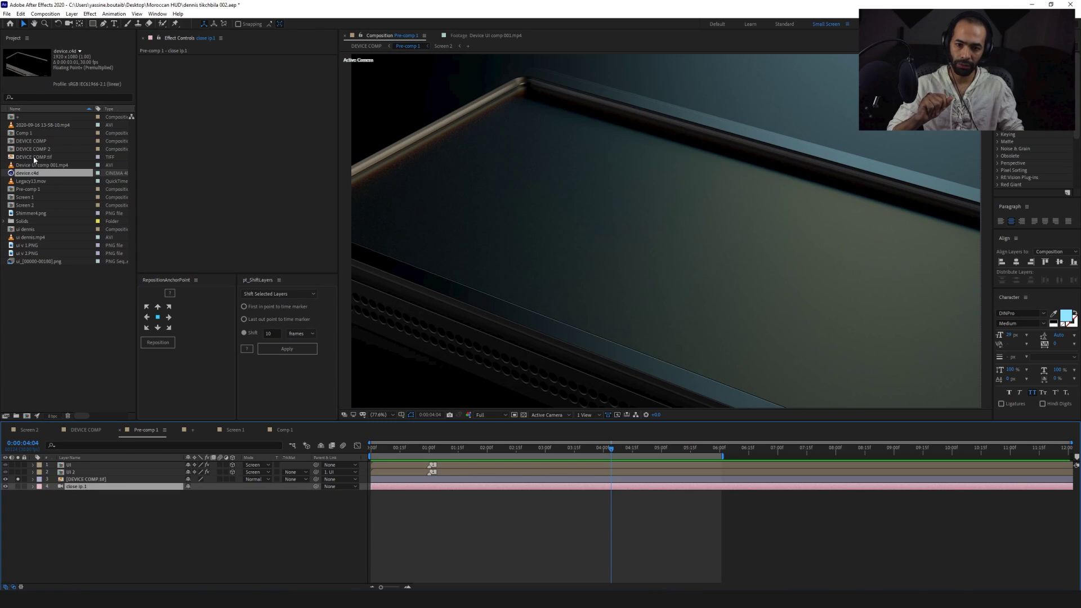
pyautogui.click(34, 174)
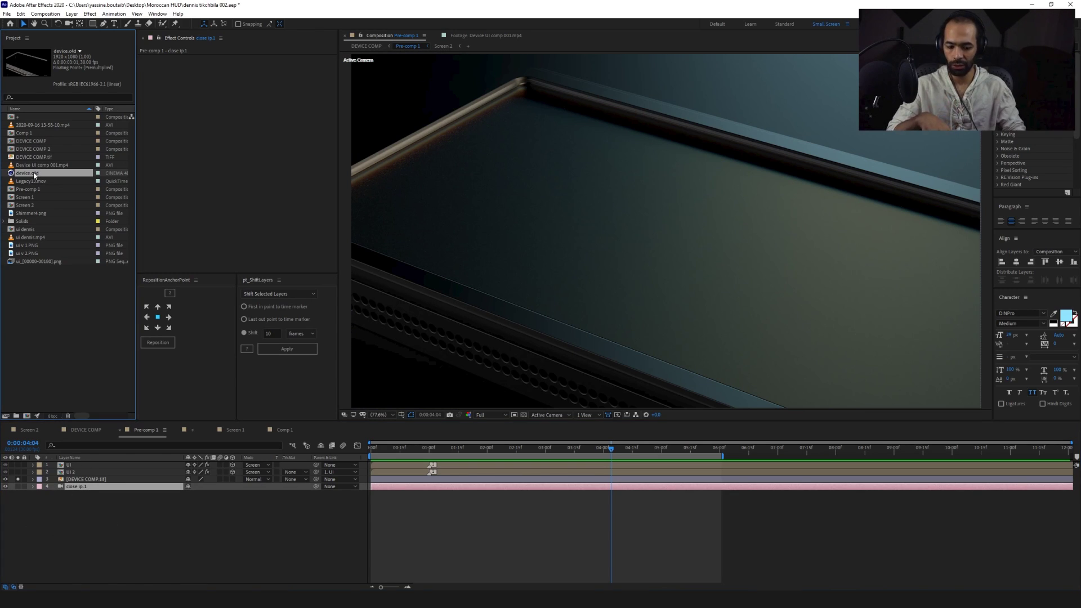
pyautogui.press('Delete')
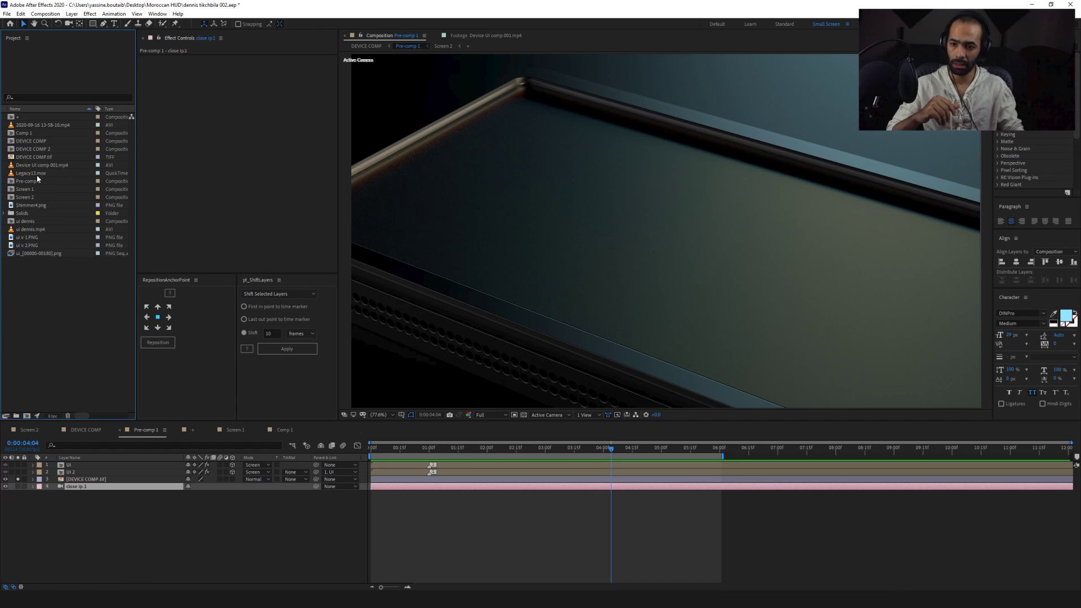
pyautogui.click(80, 487)
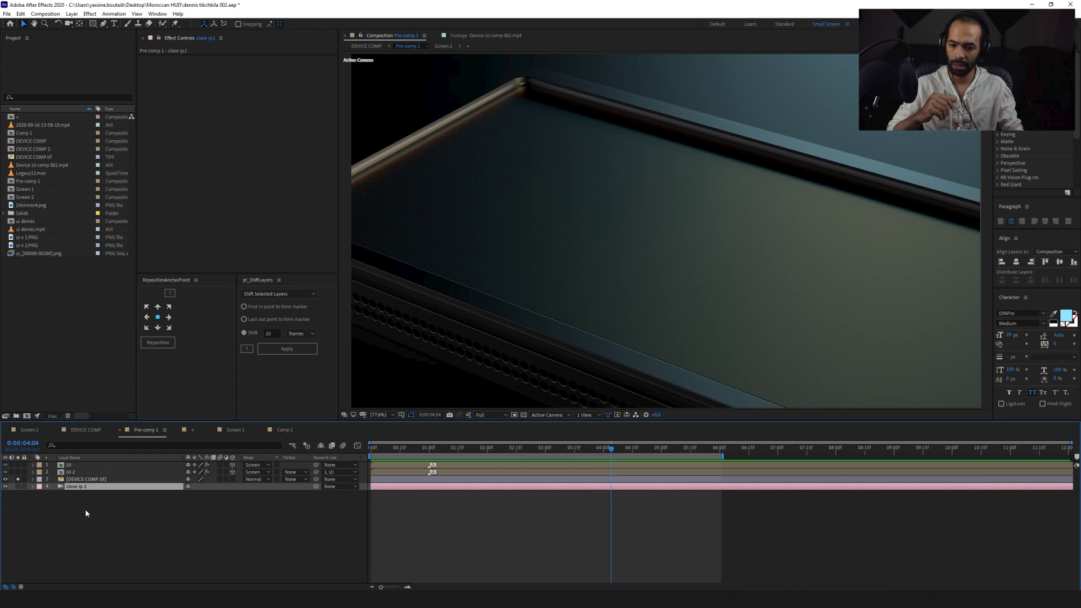
pyautogui.click(85, 509)
# - Solo the UI layer and layers 2–3 to show the HUD and UI 2 brackets
pyautogui.click(69, 465)
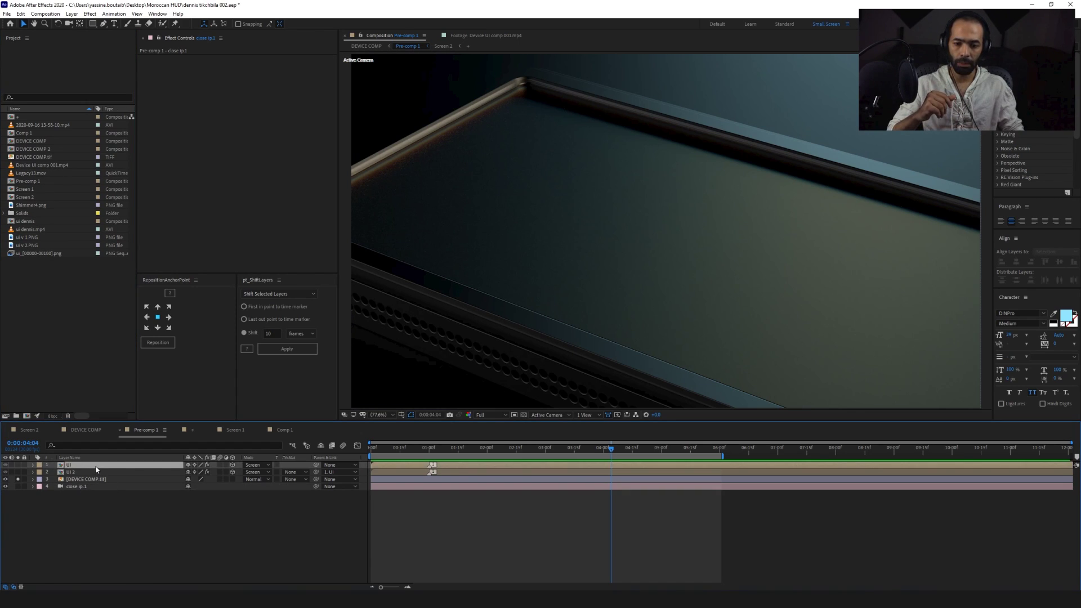
pyautogui.click(18, 465)
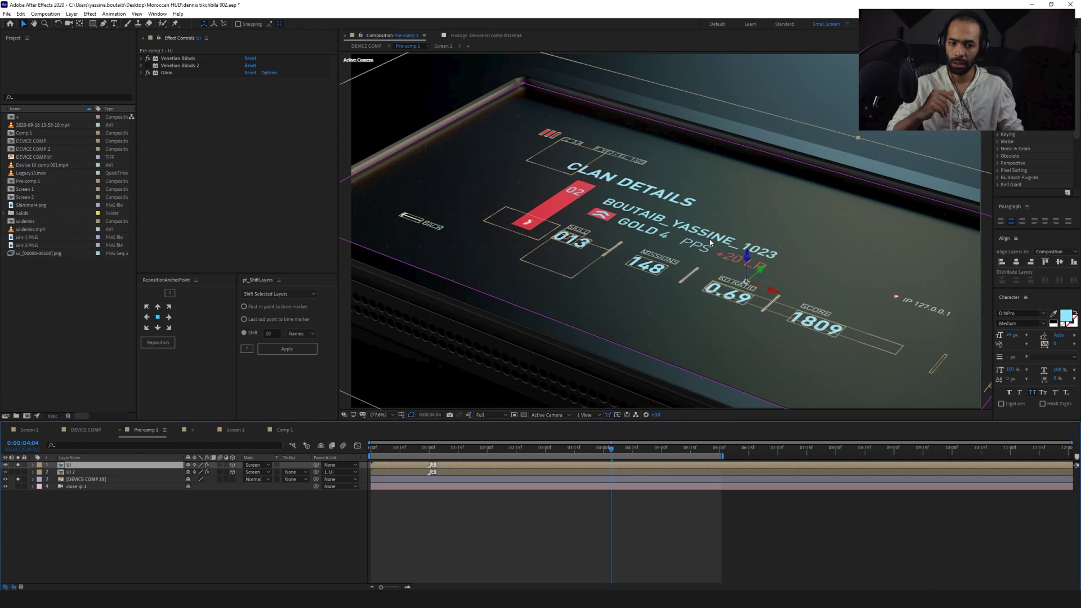
pyautogui.click(77, 487)
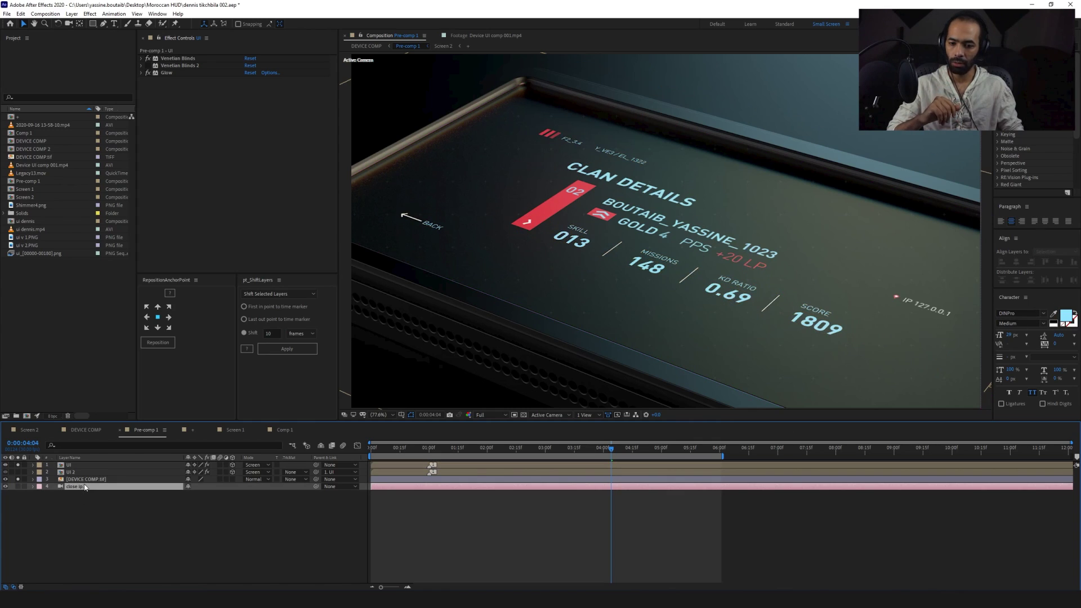
pyautogui.click(60, 496)
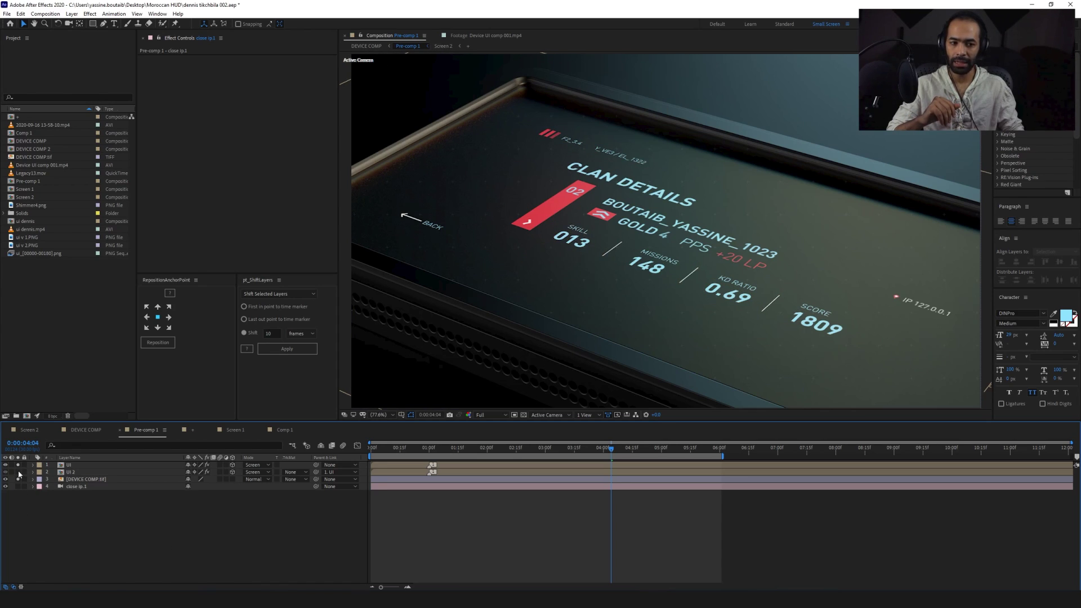
pyautogui.moveTo(18, 471); pyautogui.dragTo(18, 479)
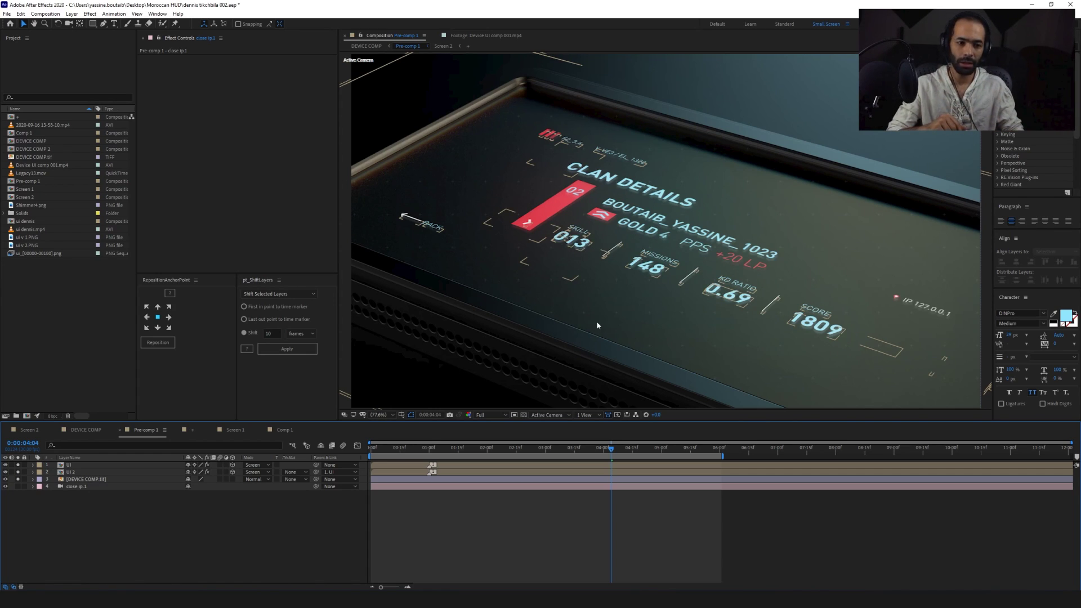
pyautogui.click(78, 473)
pyautogui.click(633, 210)
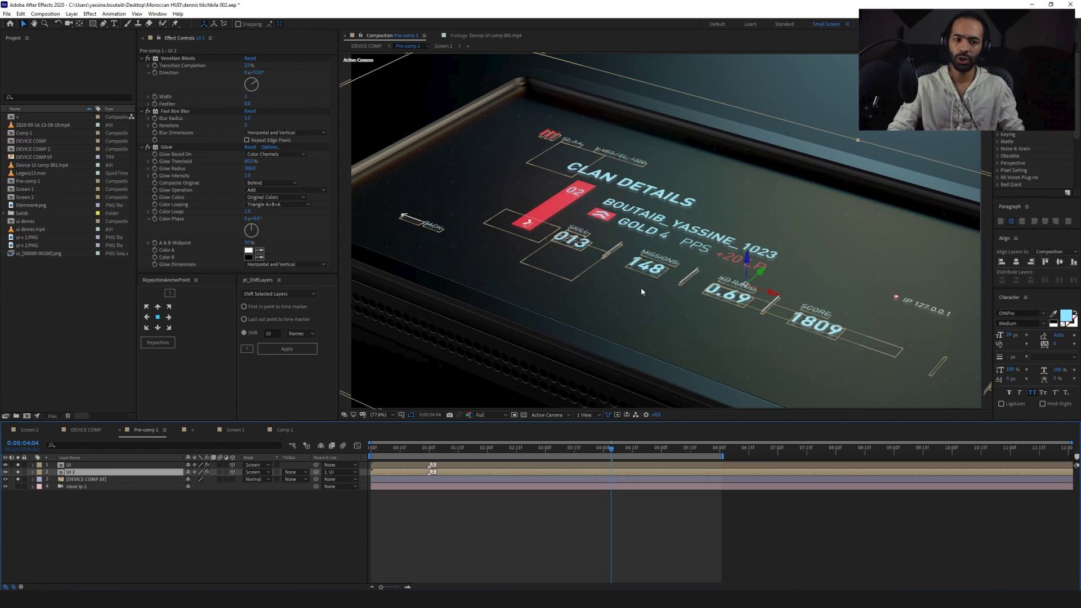
# - Reselect UI 2 and zoom the Pre-comp 1 viewer in on the HUD text
pyautogui.click(196, 552)
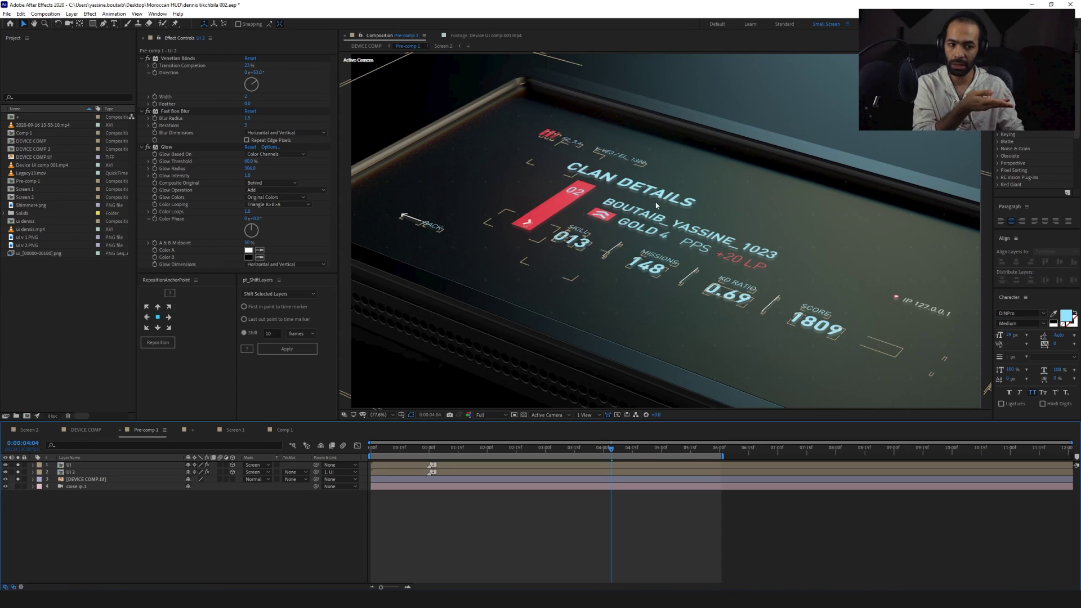
pyautogui.click(160, 471)
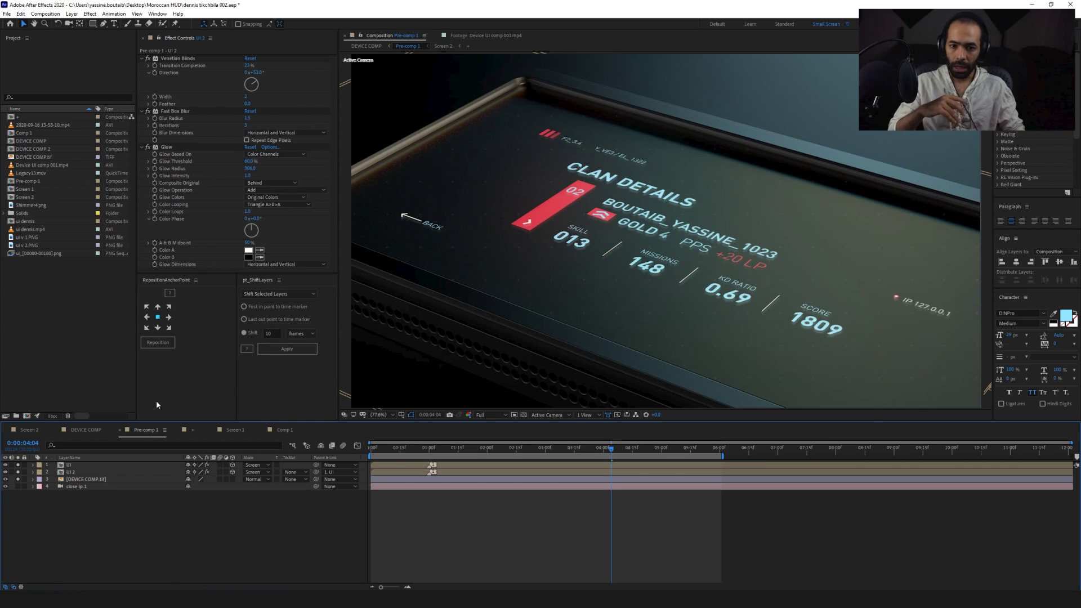
pyautogui.click(681, 220)
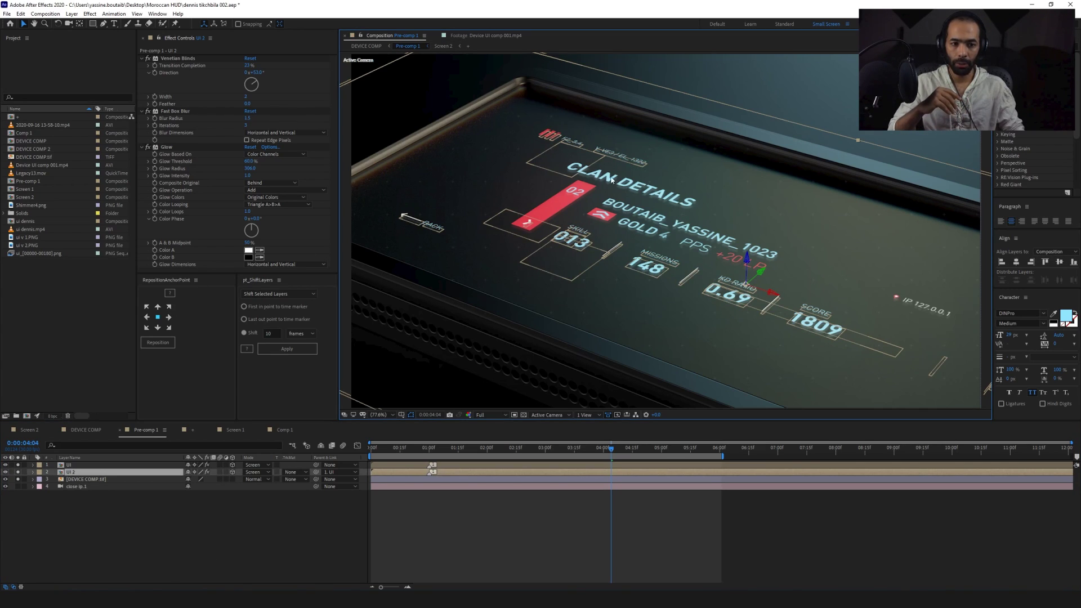
pyautogui.press('.')
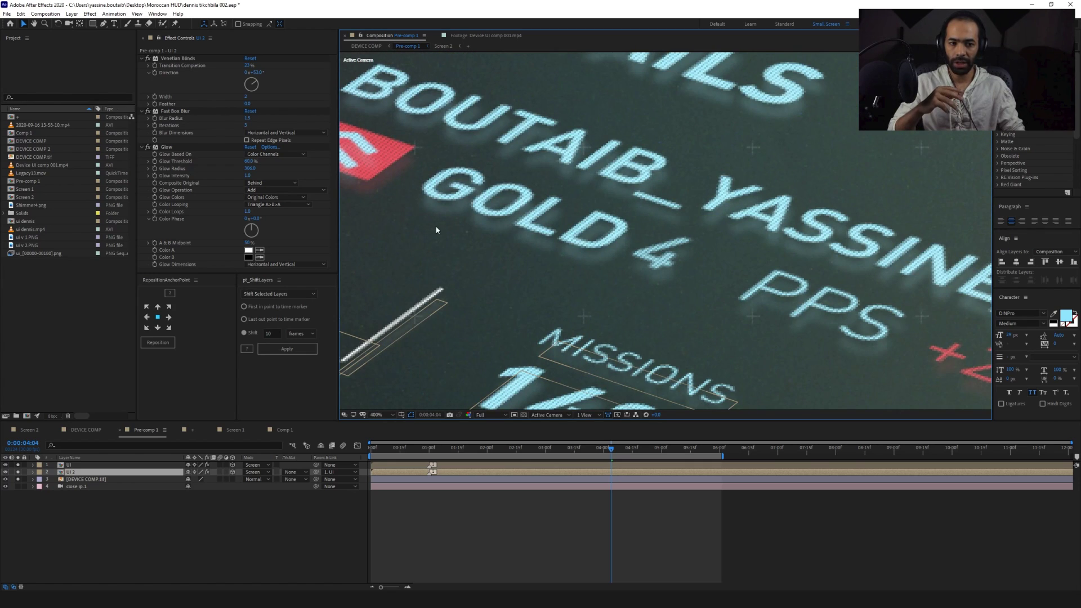
# - On the UI layer, toggle Venetian Blinds off and back on and enable Glow
pyautogui.click(149, 58)
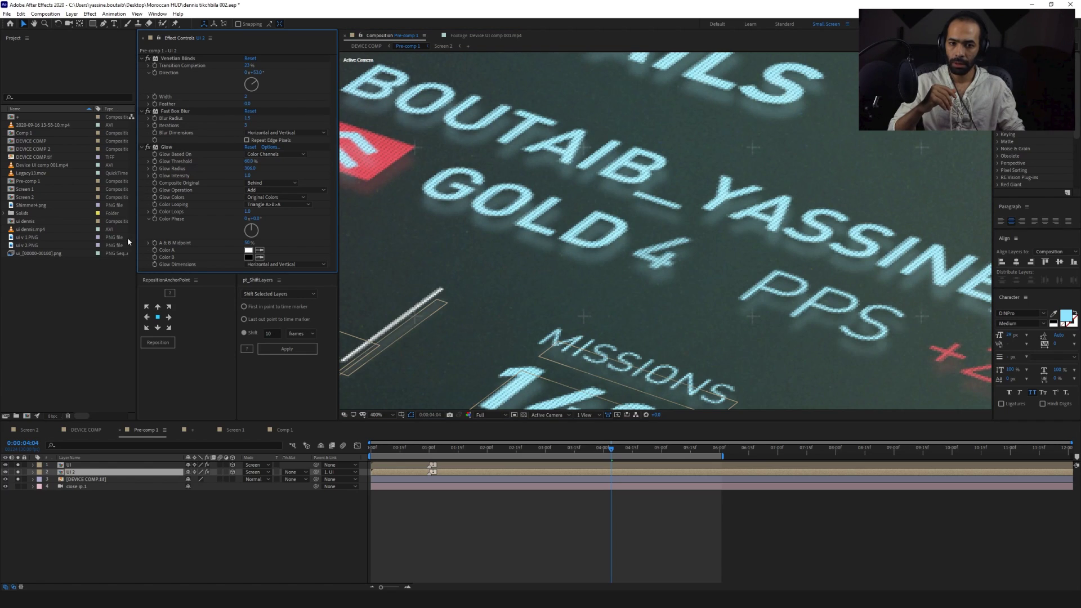
pyautogui.click(113, 465)
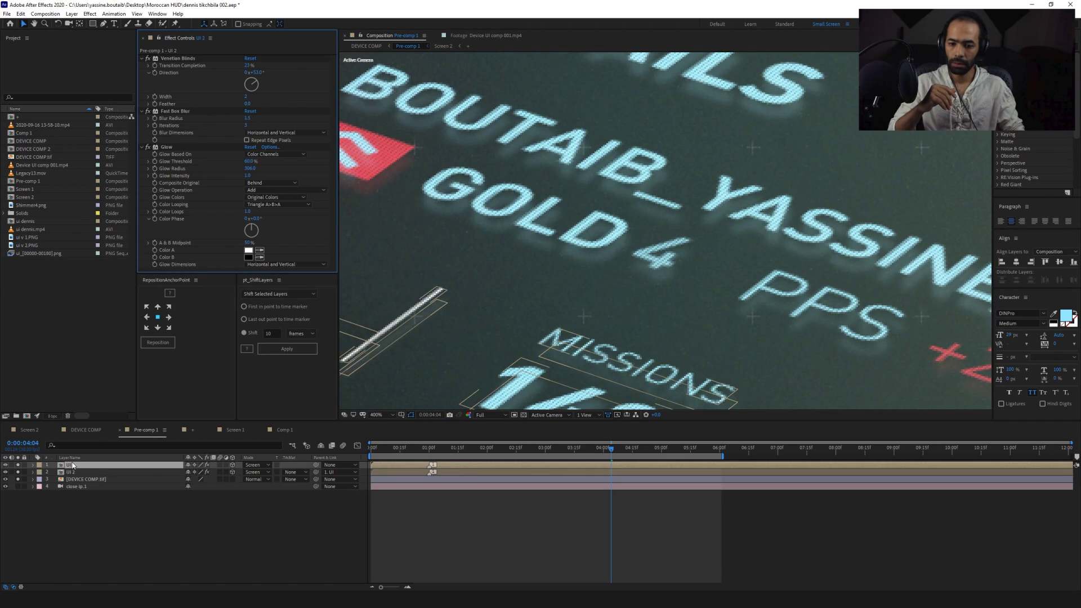
pyautogui.click(150, 59)
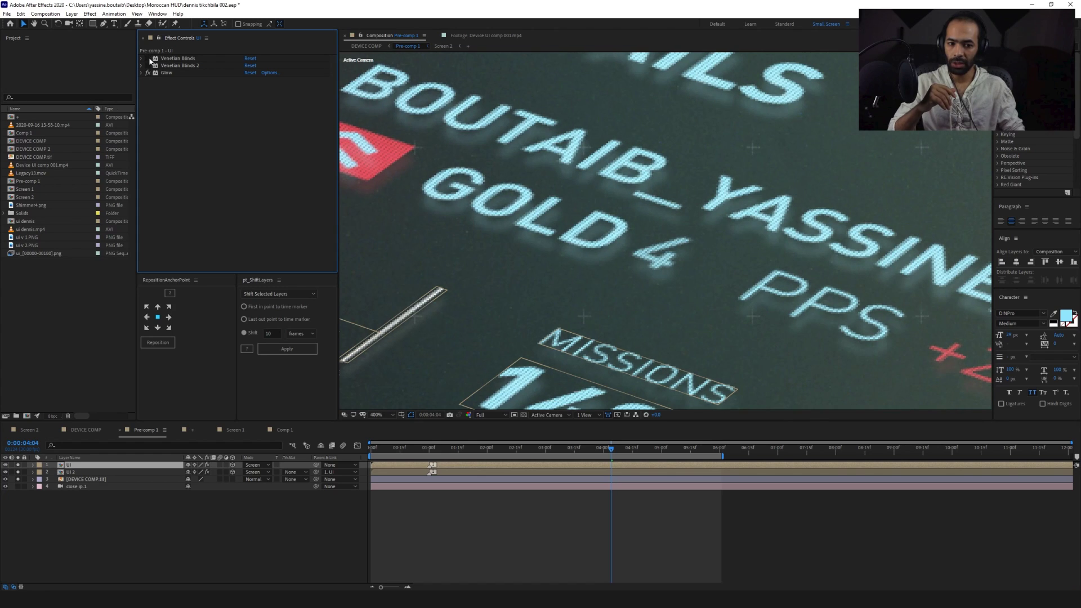
pyautogui.click(149, 58)
pyautogui.click(148, 59)
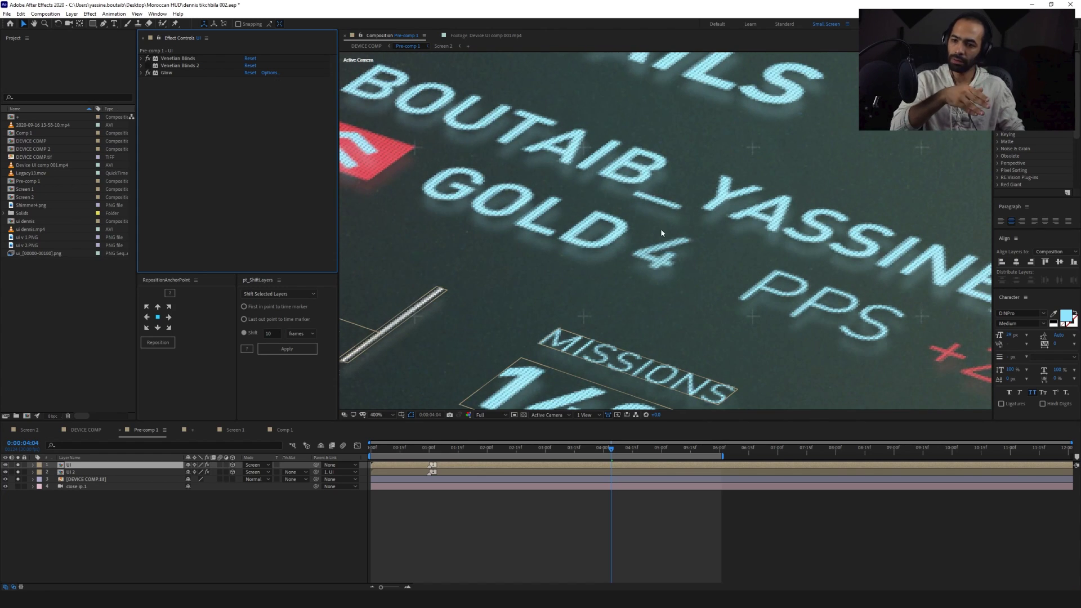
pyautogui.scroll(-4, 647, 203)
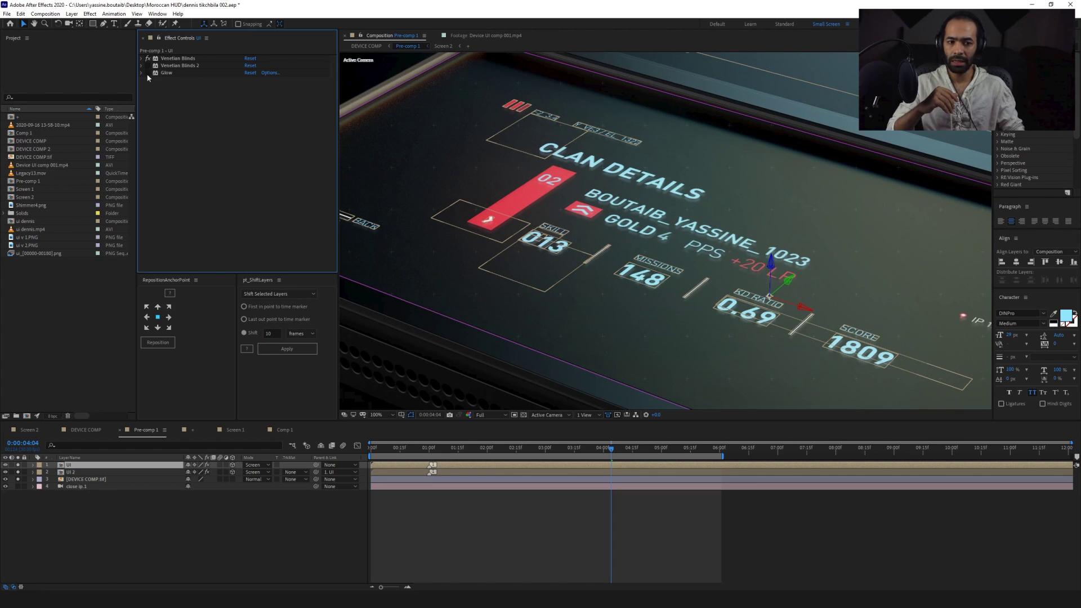
pyautogui.click(148, 74)
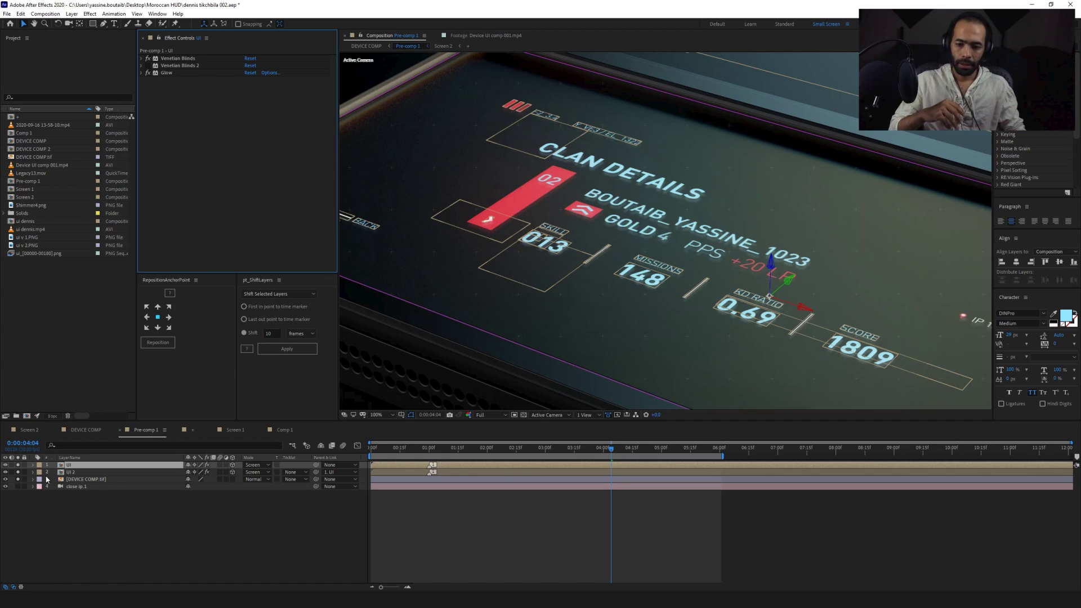
pyautogui.click(21, 466)
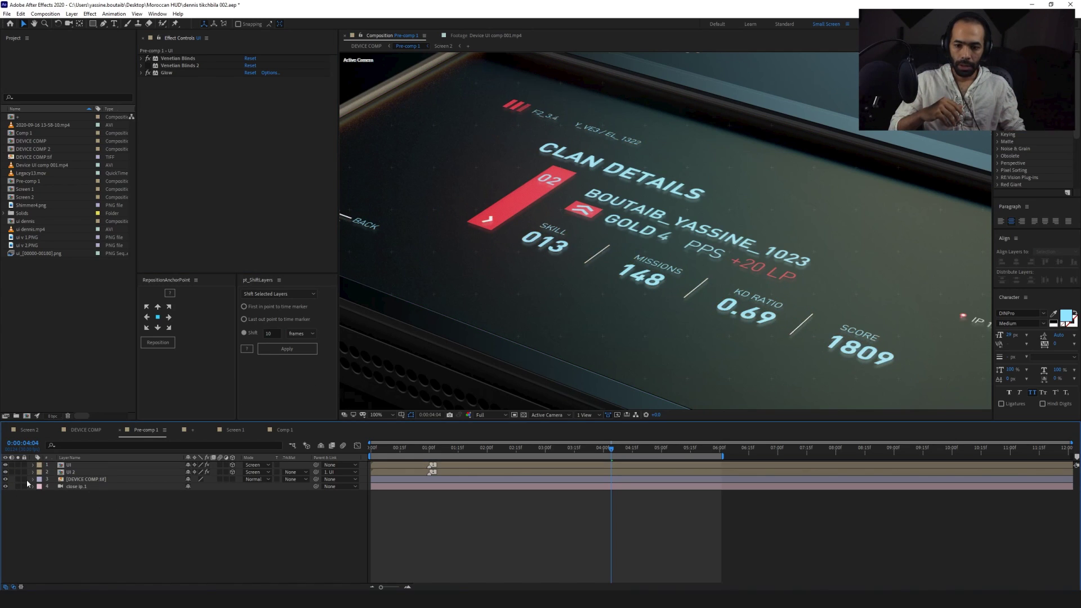
# - Hide the vignette, BLUR, CC and LUT layers in the DEVICE COMP timeline
pyautogui.click(375, 46)
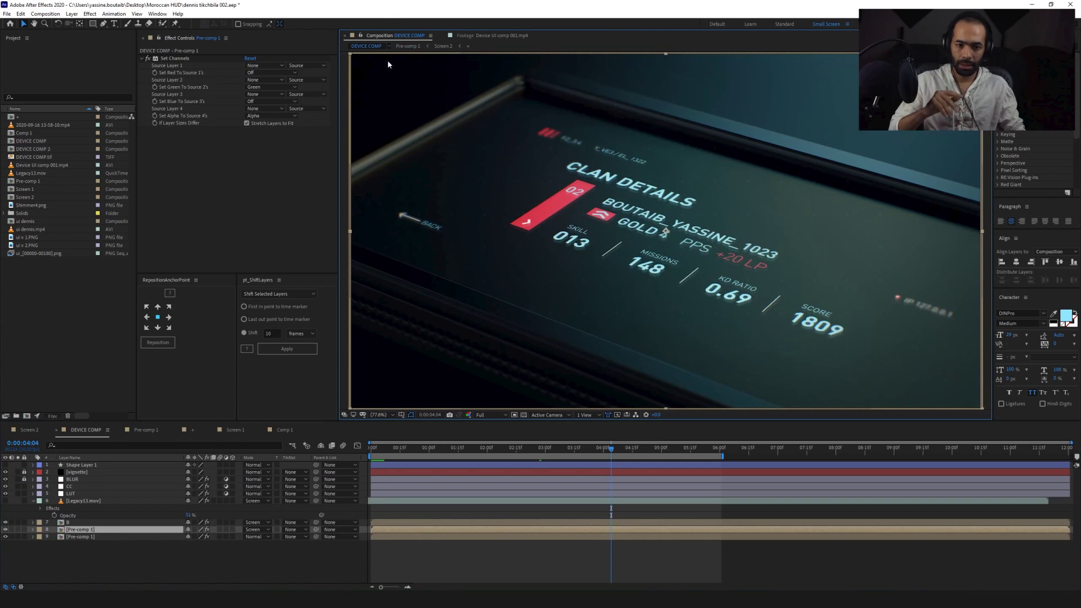
pyautogui.click(153, 538)
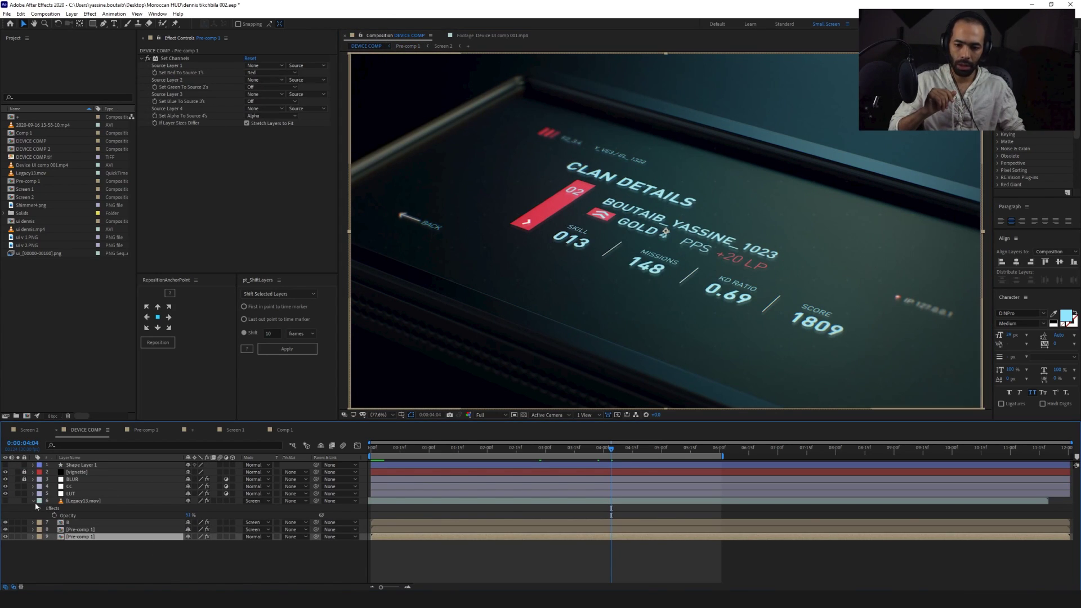
pyautogui.moveTo(7, 495); pyautogui.dragTo(7, 470)
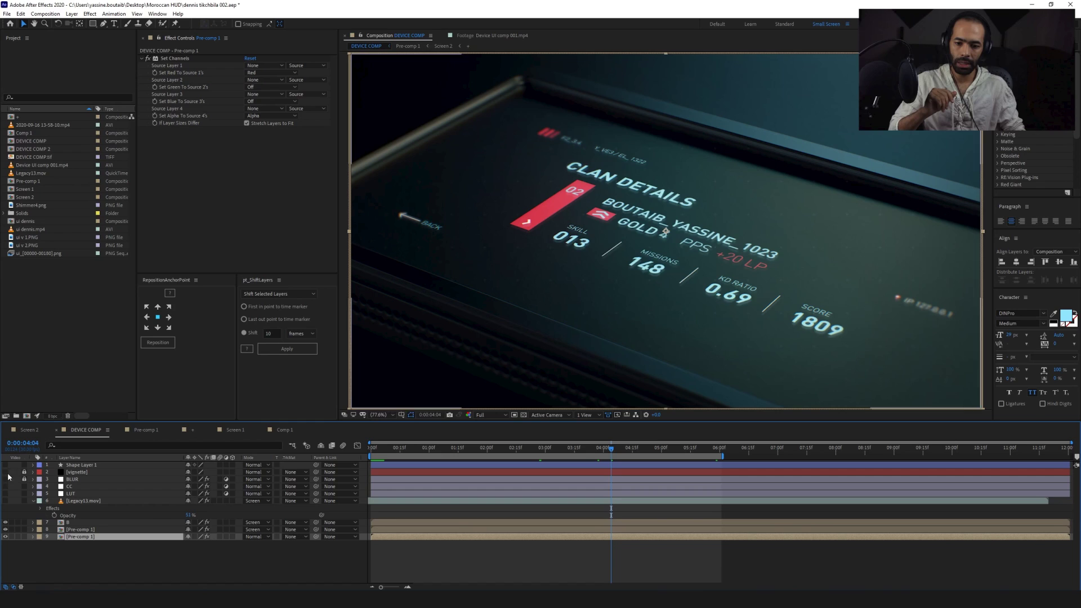
pyautogui.click(213, 559)
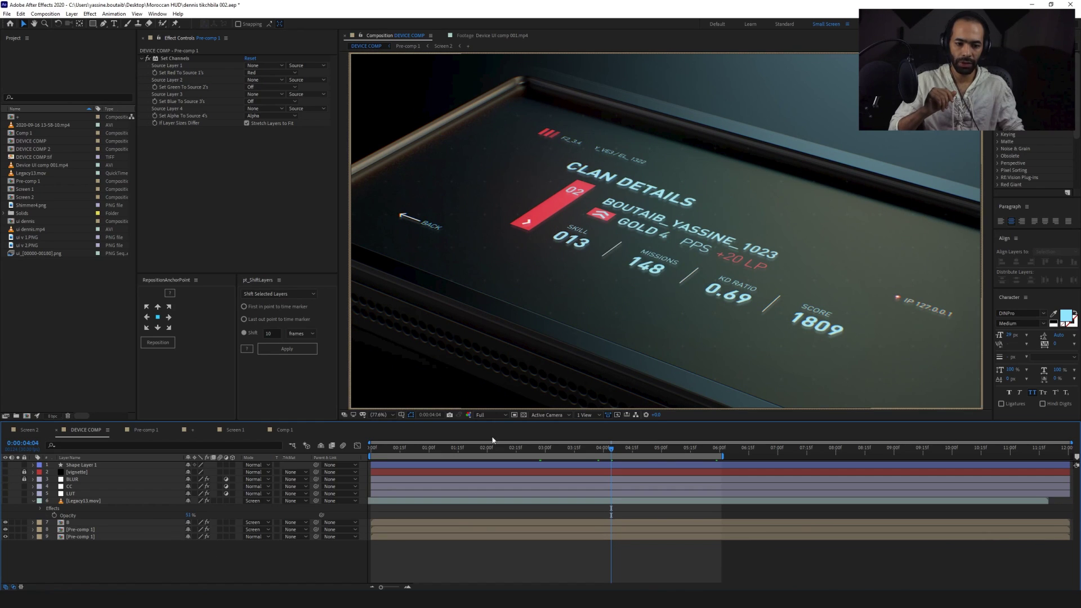
# - Keep preview resolution at Full and inspect the bottom and Pre-comp 1 layer selections
pyautogui.click(437, 415)
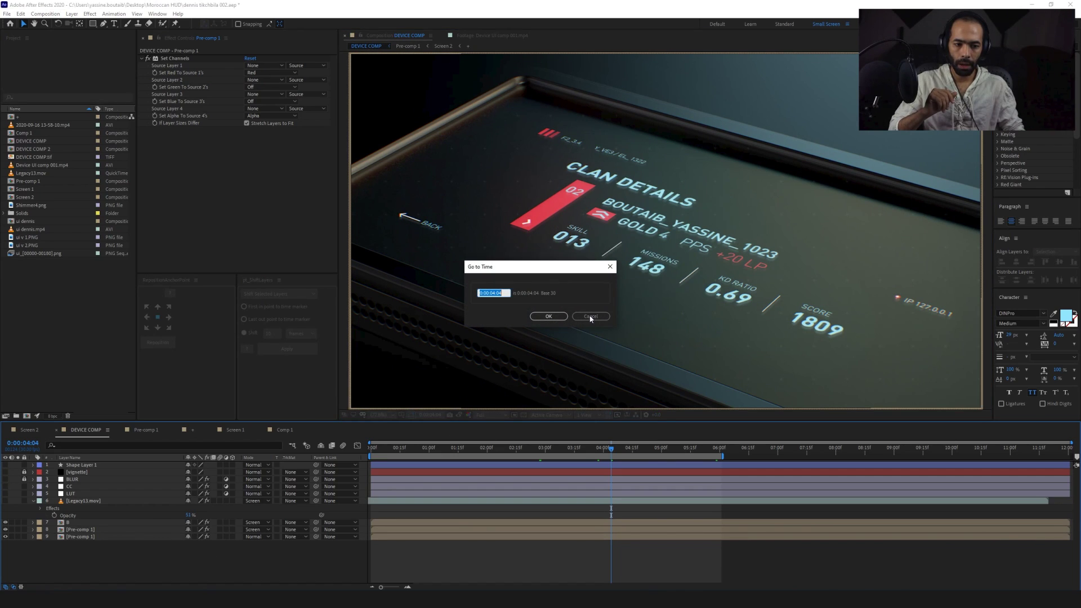
pyautogui.click(585, 314)
pyautogui.click(483, 415)
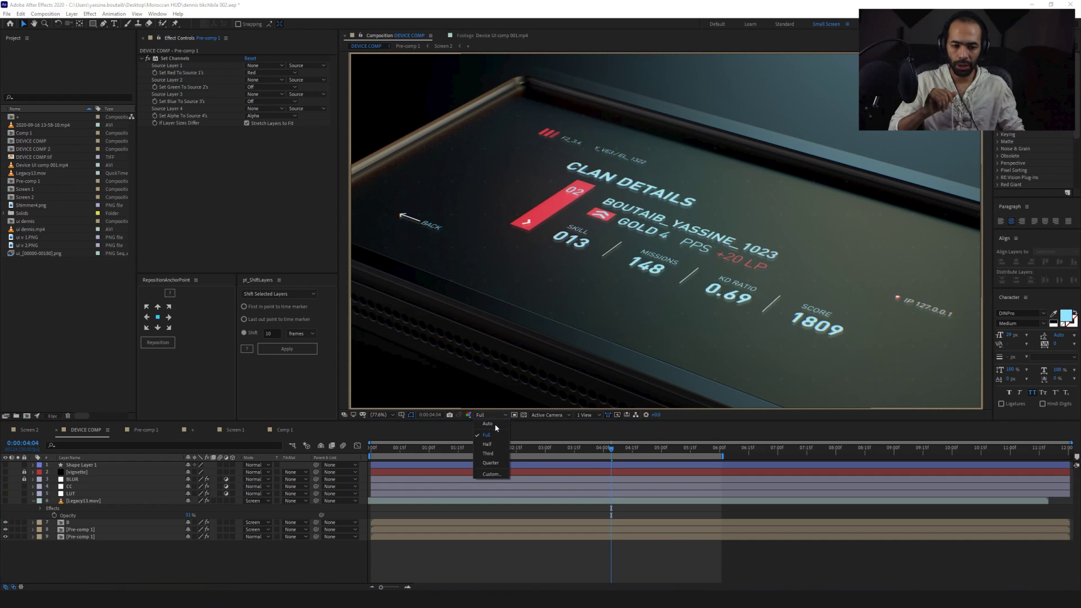
pyautogui.click(498, 432)
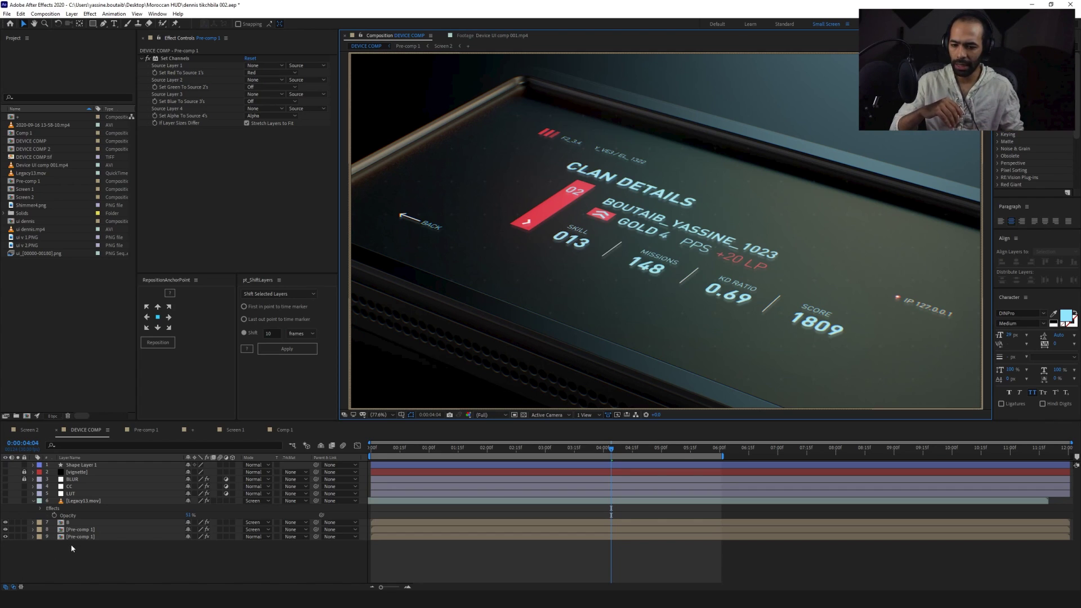
pyautogui.moveTo(94, 555); pyautogui.dragTo(72, 521)
pyautogui.click(94, 553)
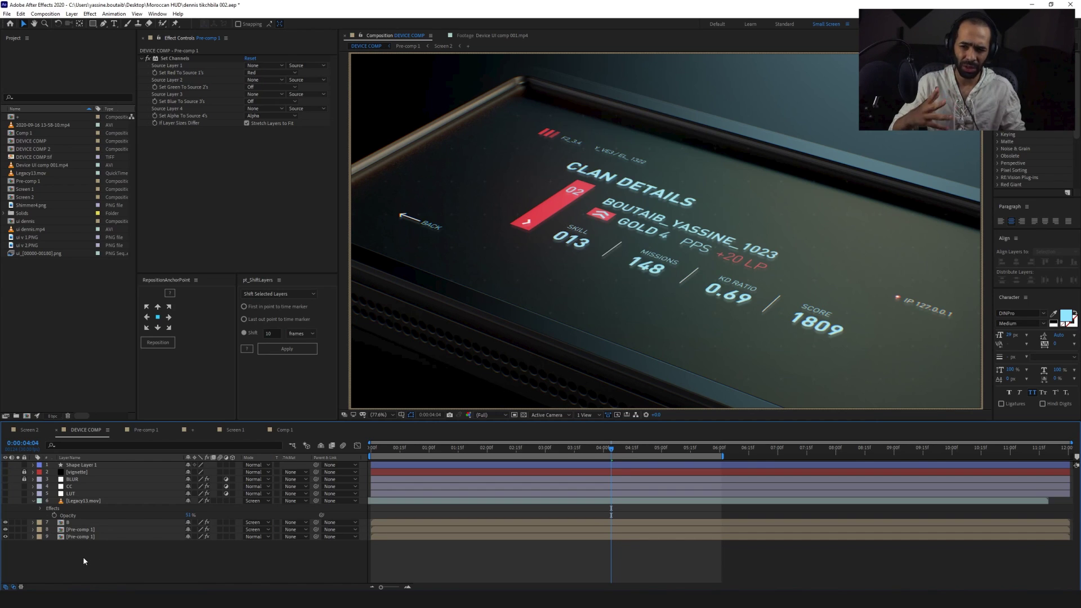
pyautogui.moveTo(107, 543); pyautogui.dragTo(110, 530)
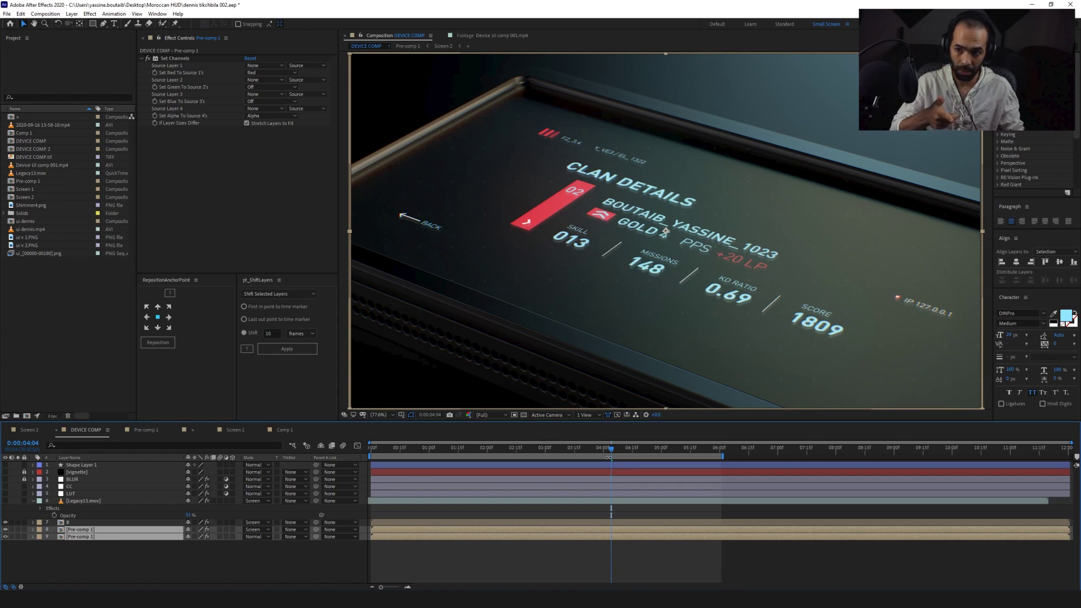
pyautogui.click(192, 572)
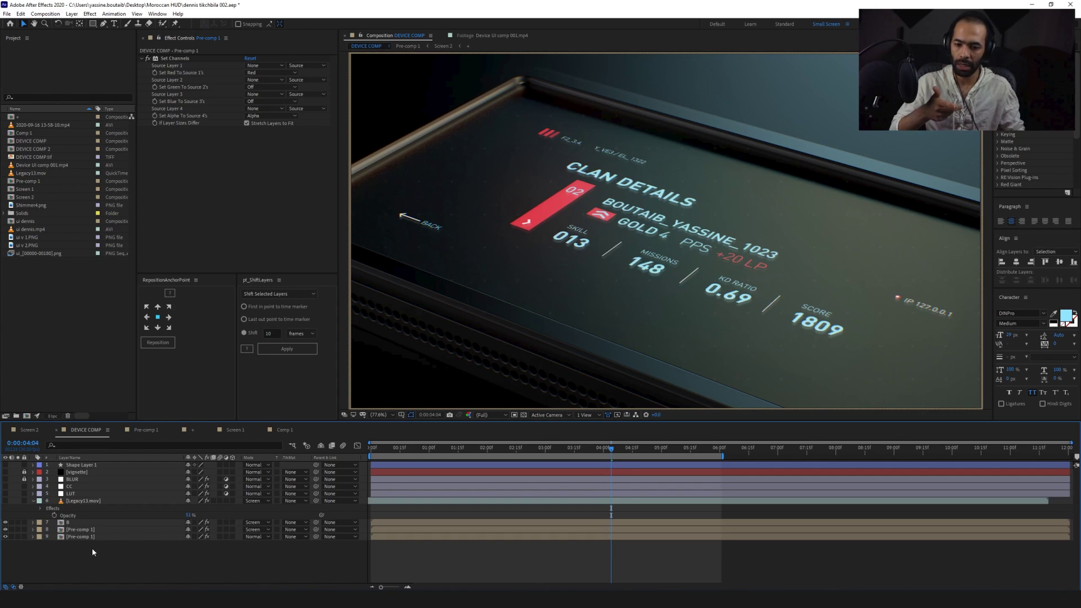
pyautogui.click(85, 529)
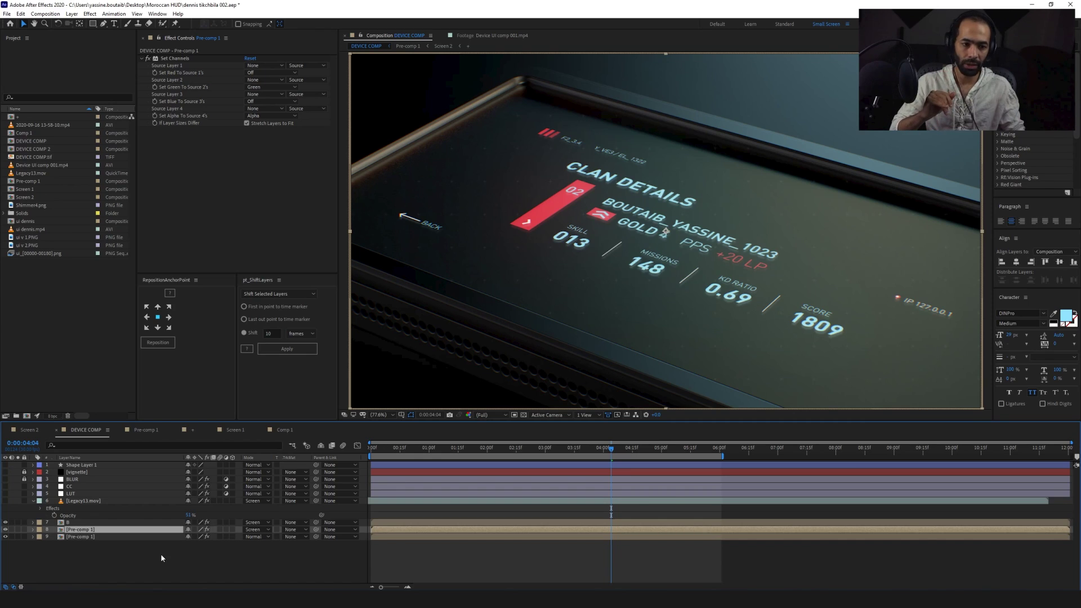
pyautogui.click(120, 545)
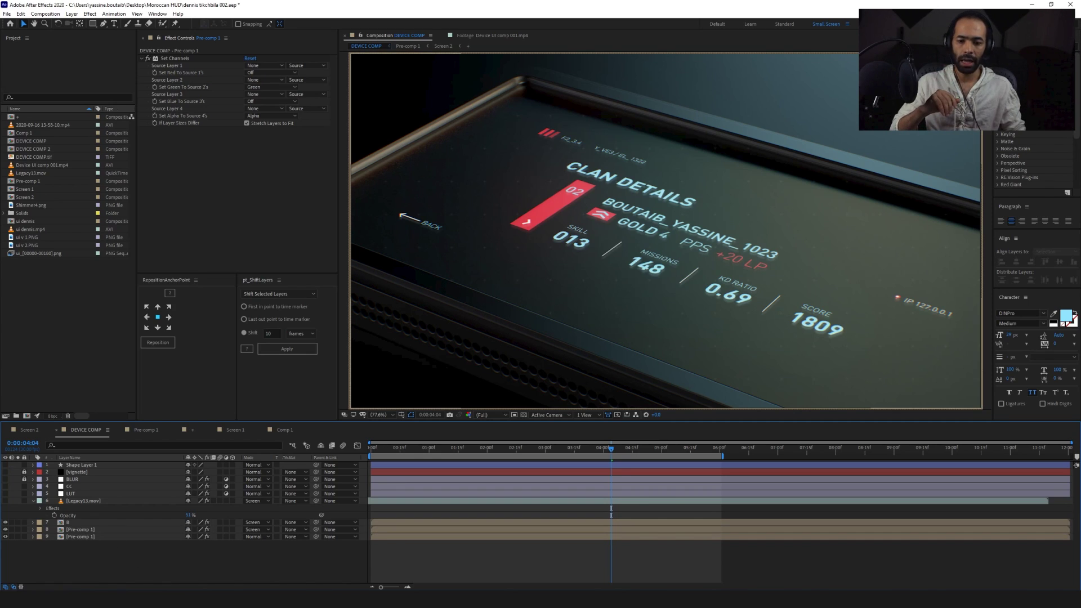
pyautogui.click(4, 472)
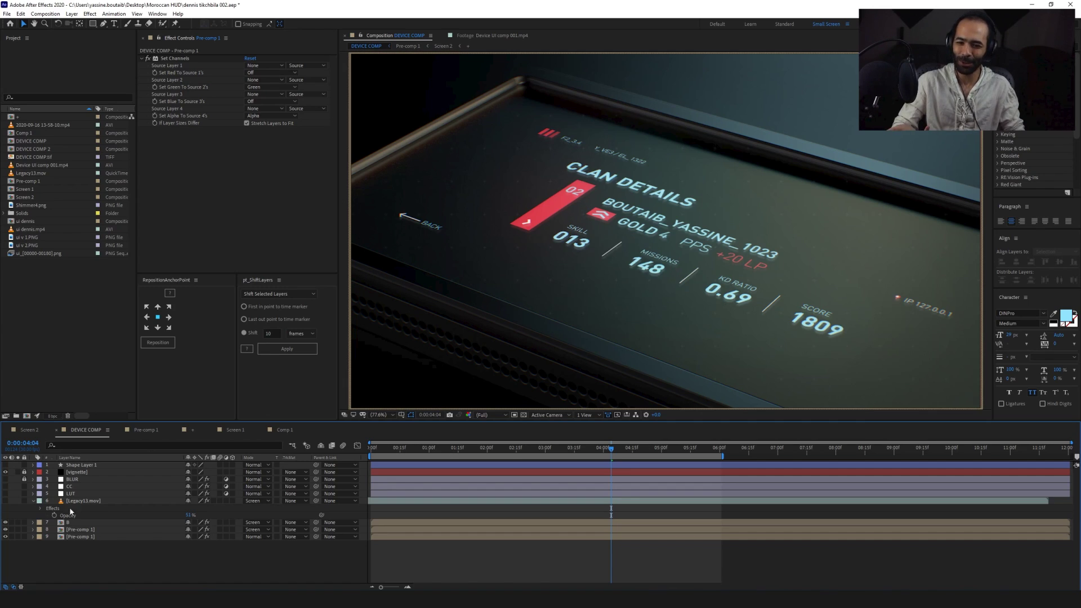
# - Check the vignette layer's 20% opacity, make BLUR and CC visible again, and relock the vignette
pyautogui.click(24, 472)
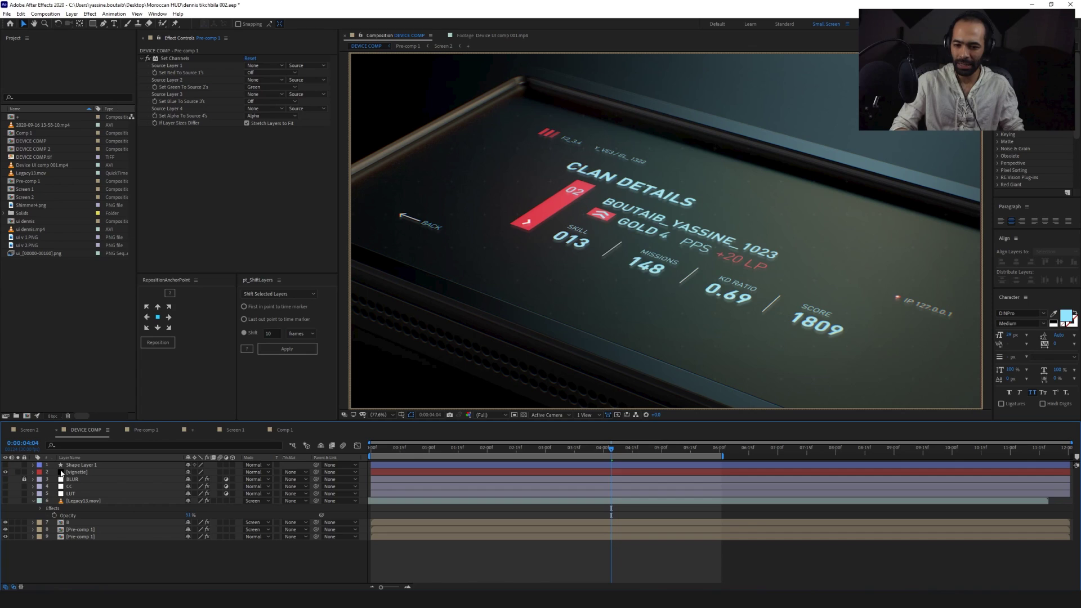
pyautogui.click(78, 473)
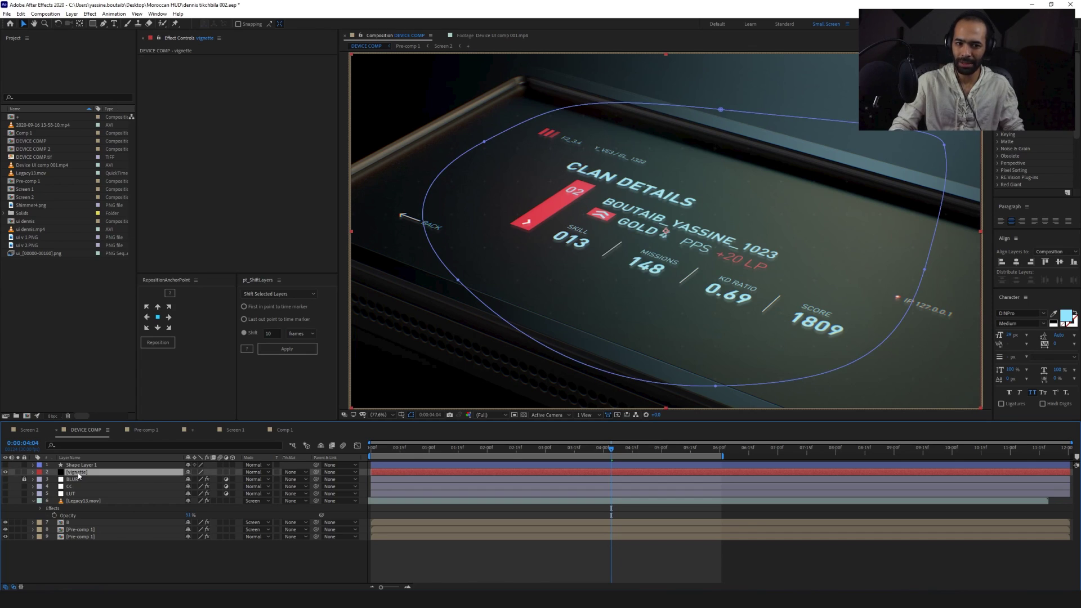
pyautogui.press('t')
pyautogui.press('t')
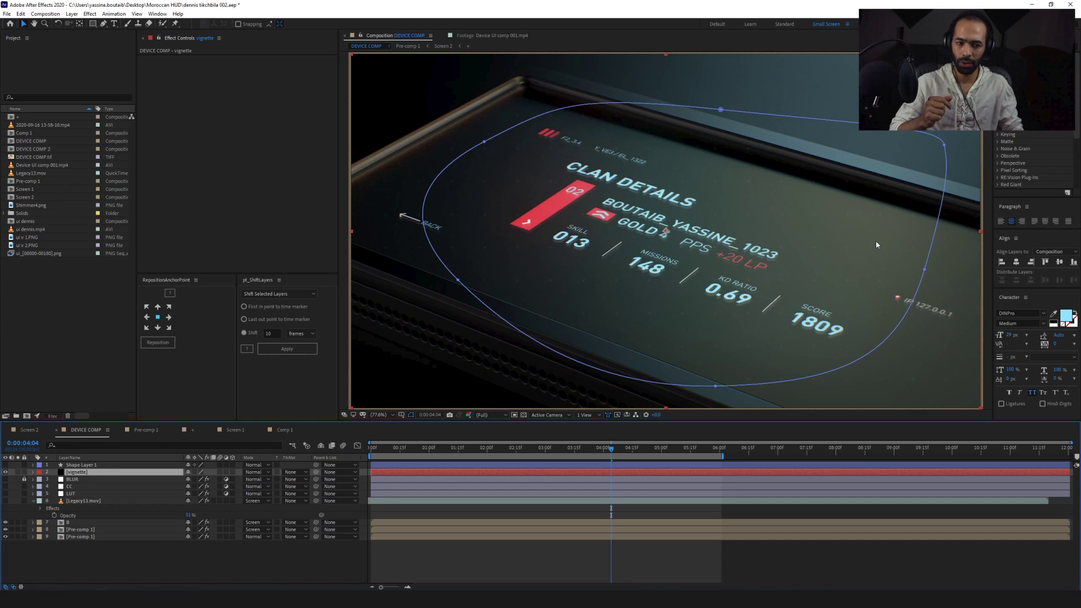
pyautogui.press('F2')
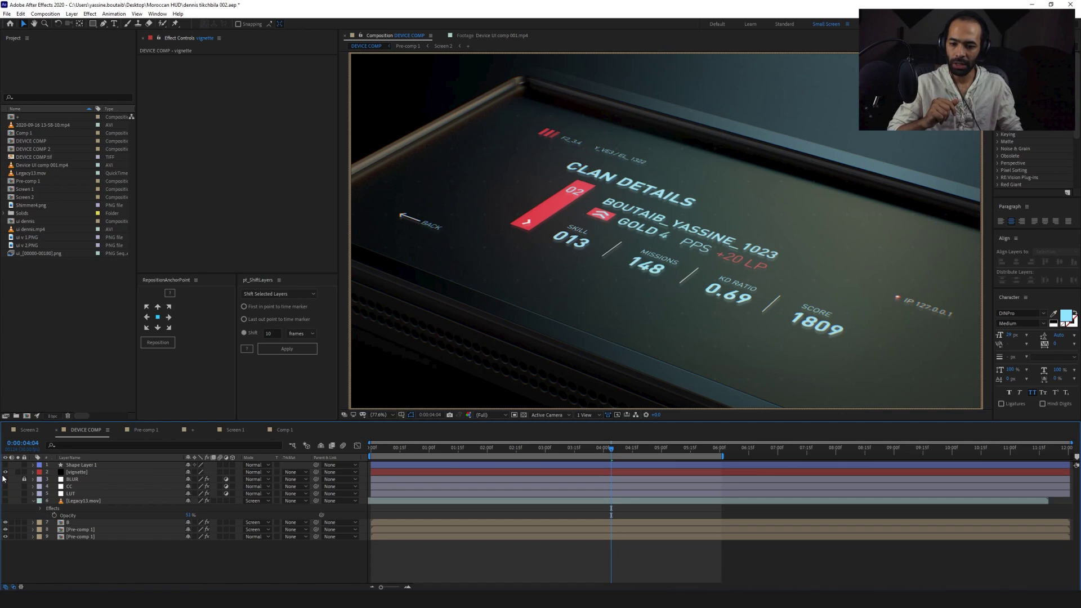
pyautogui.click(5, 479)
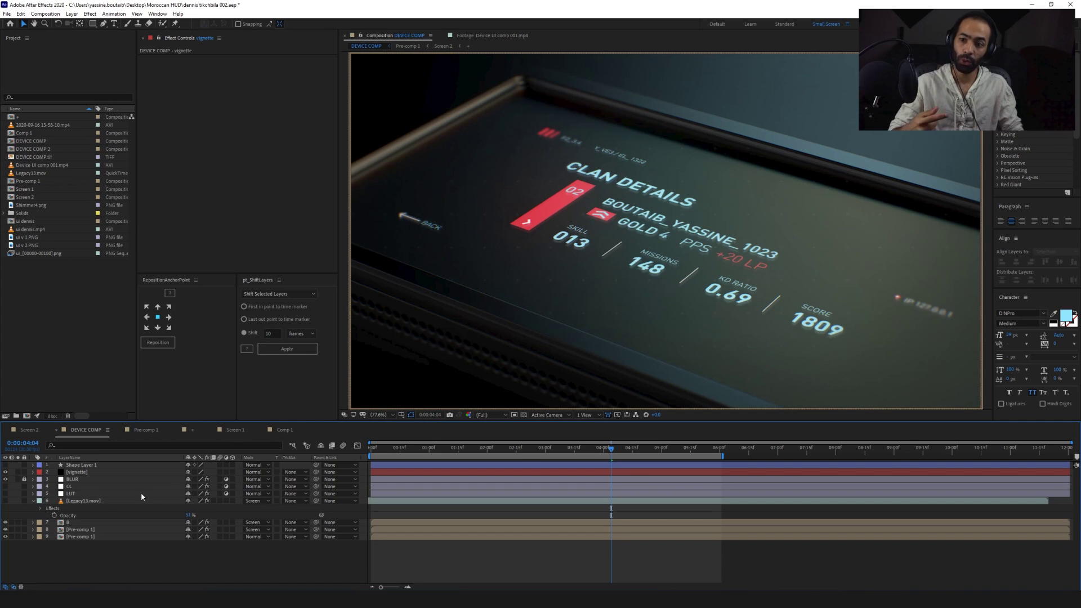
pyautogui.click(24, 472)
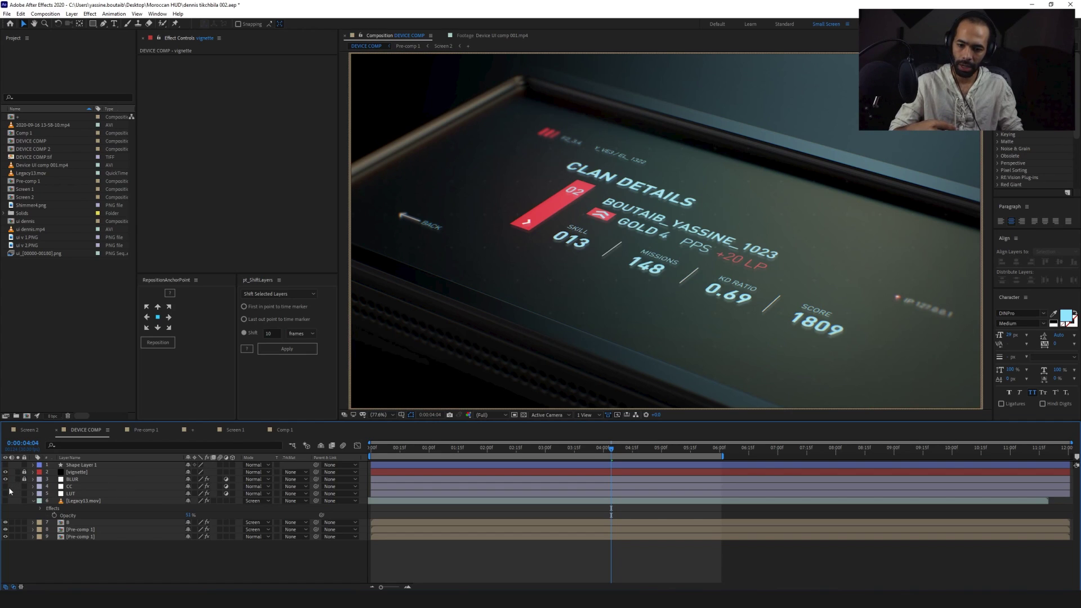
pyautogui.click(5, 486)
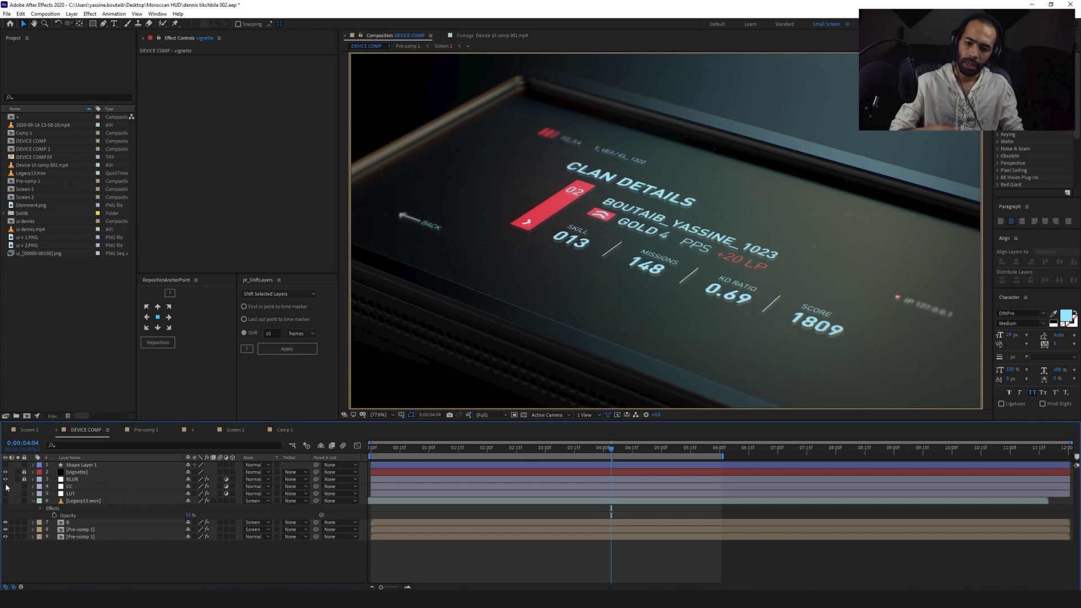
# - Switch off the CC layer's Add Grain, Curves and VR Chromatic Aberrations effects, then re-enable Add Grain
pyautogui.click(81, 485)
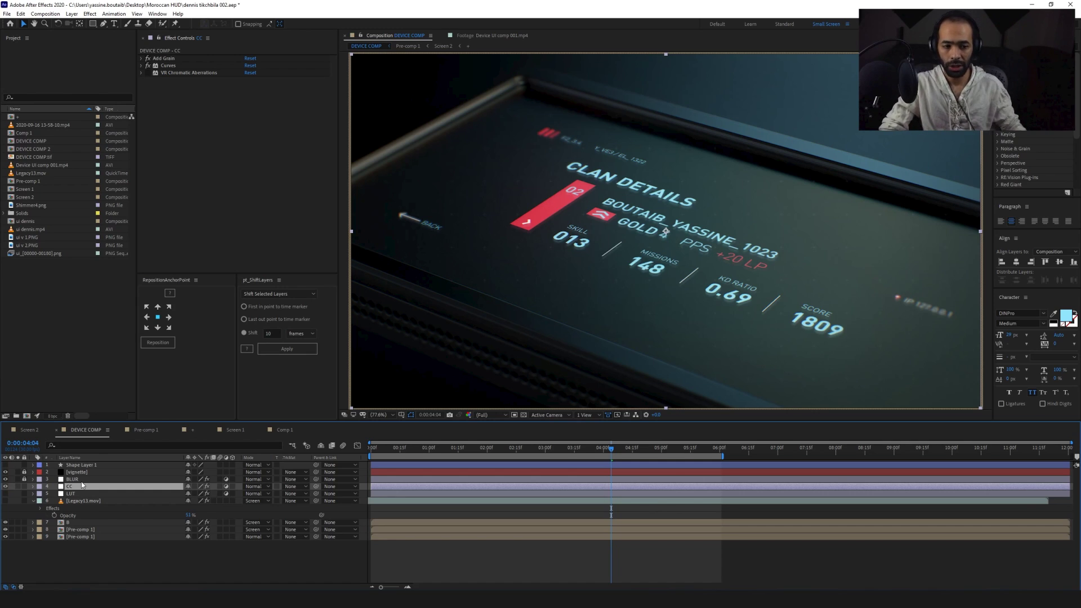
pyautogui.scroll(3, 656, 235)
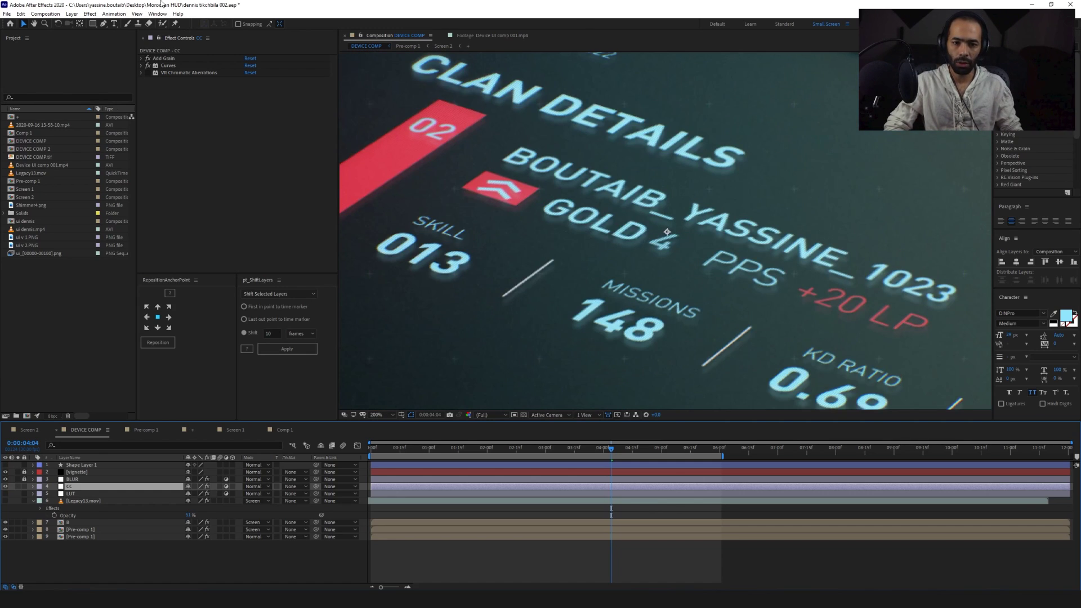
pyautogui.moveTo(149, 72); pyautogui.dragTo(148, 58)
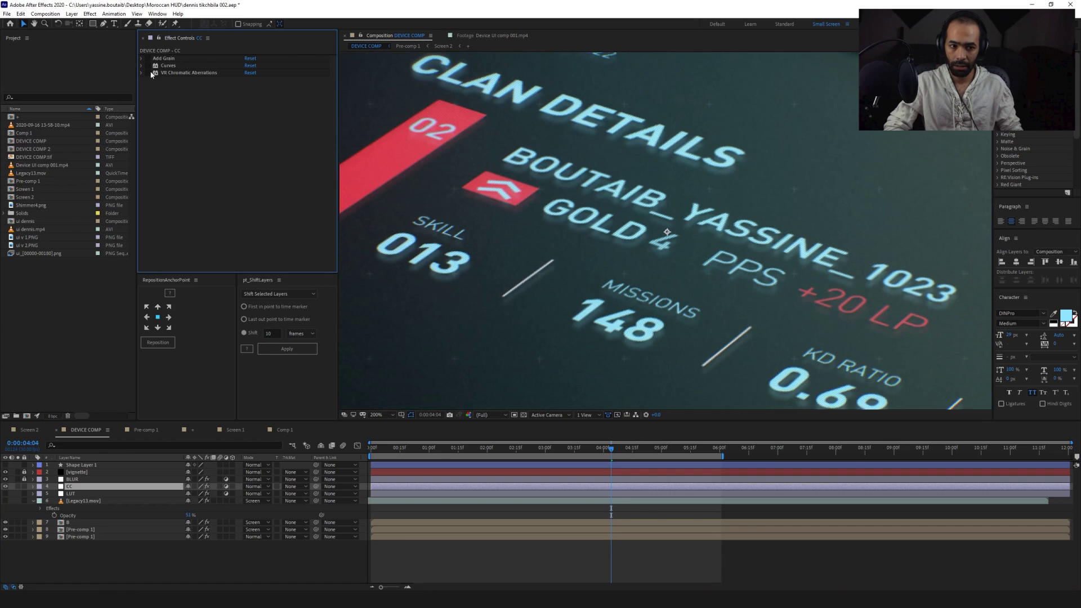
pyautogui.scroll(-2, 785, 119)
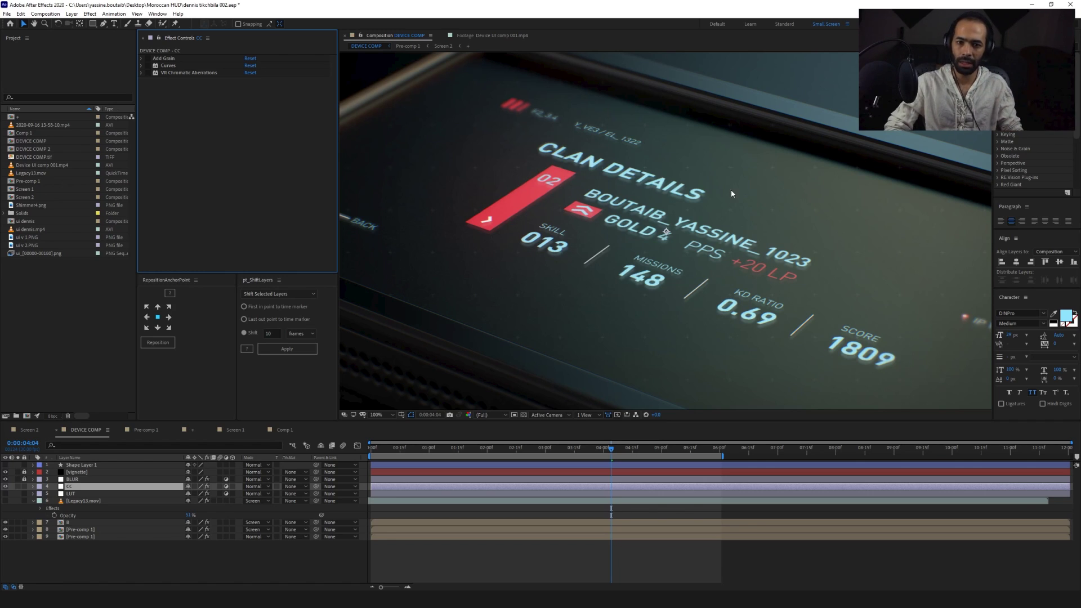
pyautogui.click(148, 58)
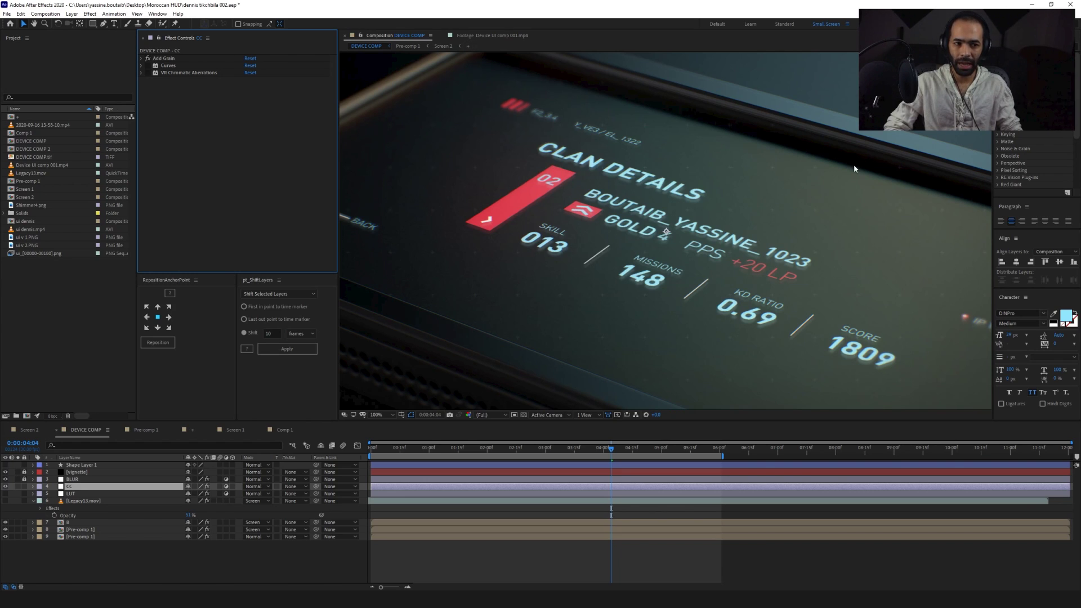
# - Zoom in on the device's edge to compare with Add Grain off, then select the Curves effect
pyautogui.press('.')
pyautogui.moveTo(853, 164); pyautogui.dragTo(595, 346)
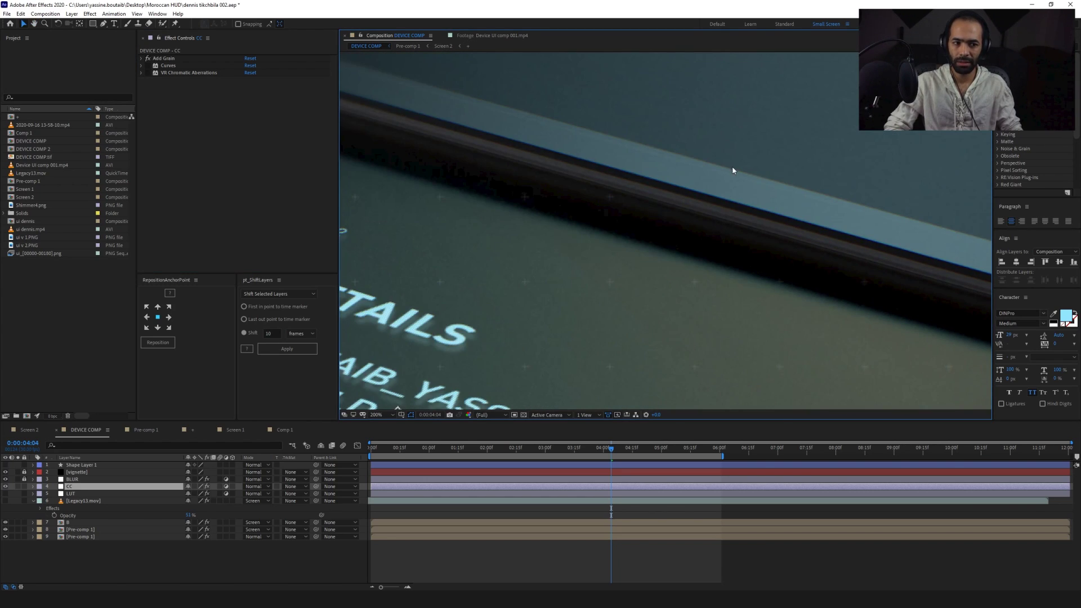
pyautogui.click(148, 58)
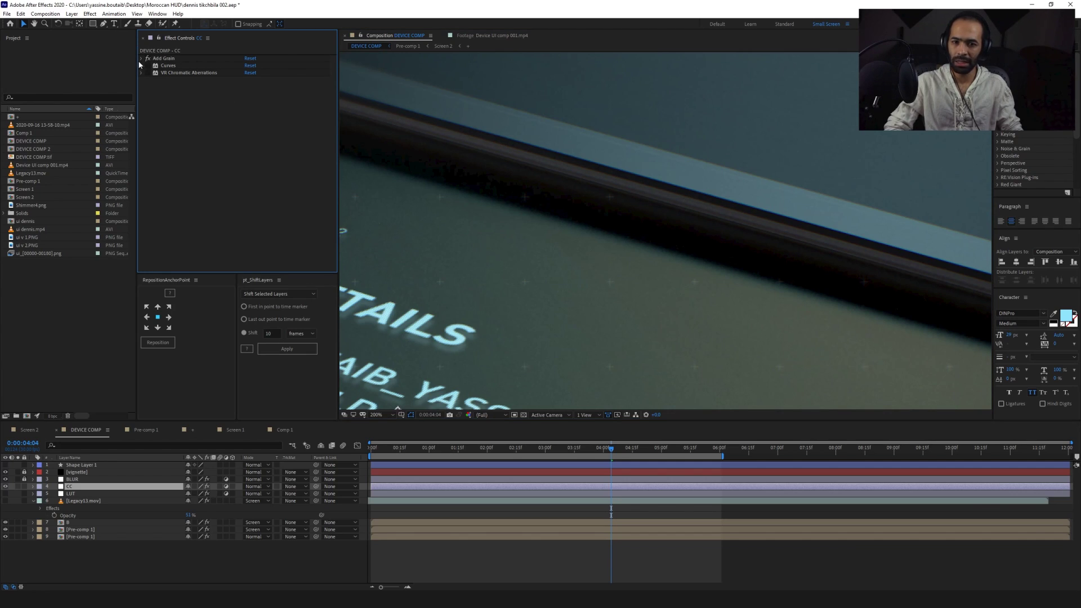
pyautogui.scroll(-3, 633, 202)
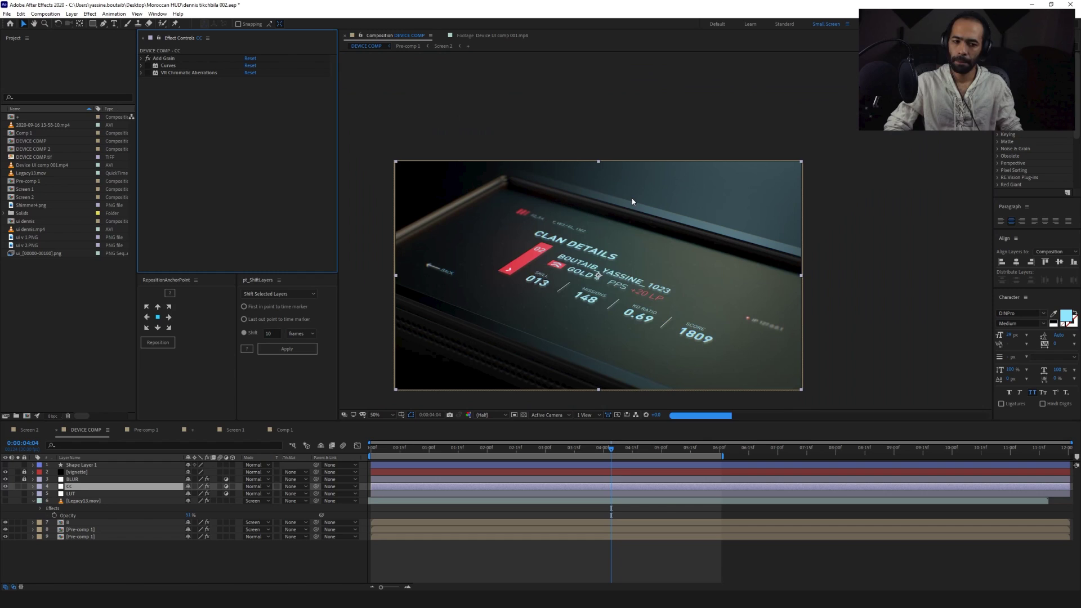
pyautogui.scroll(2, 639, 222)
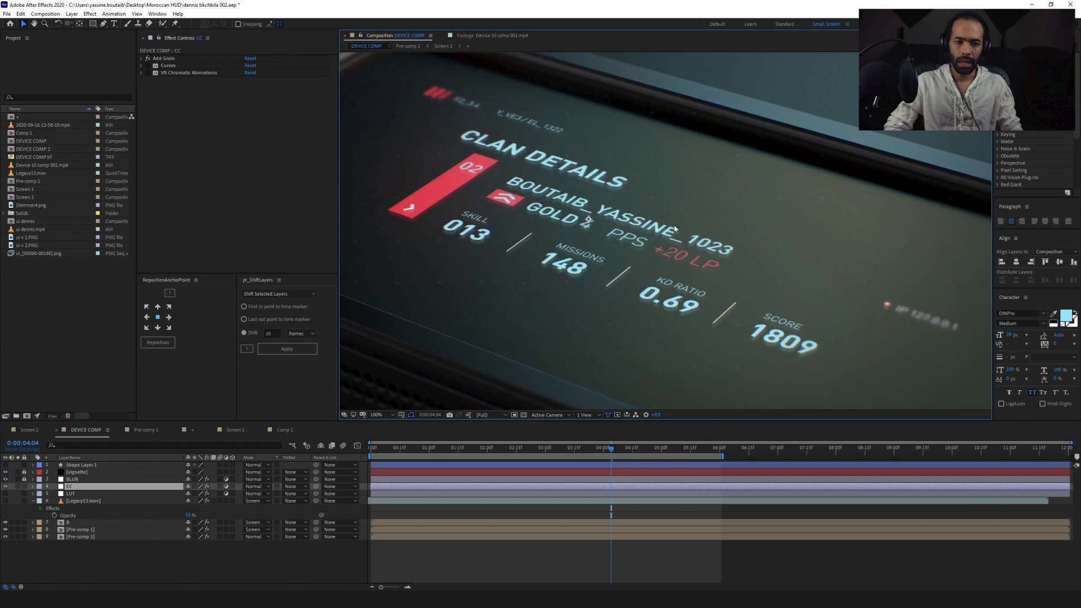
pyautogui.click(150, 66)
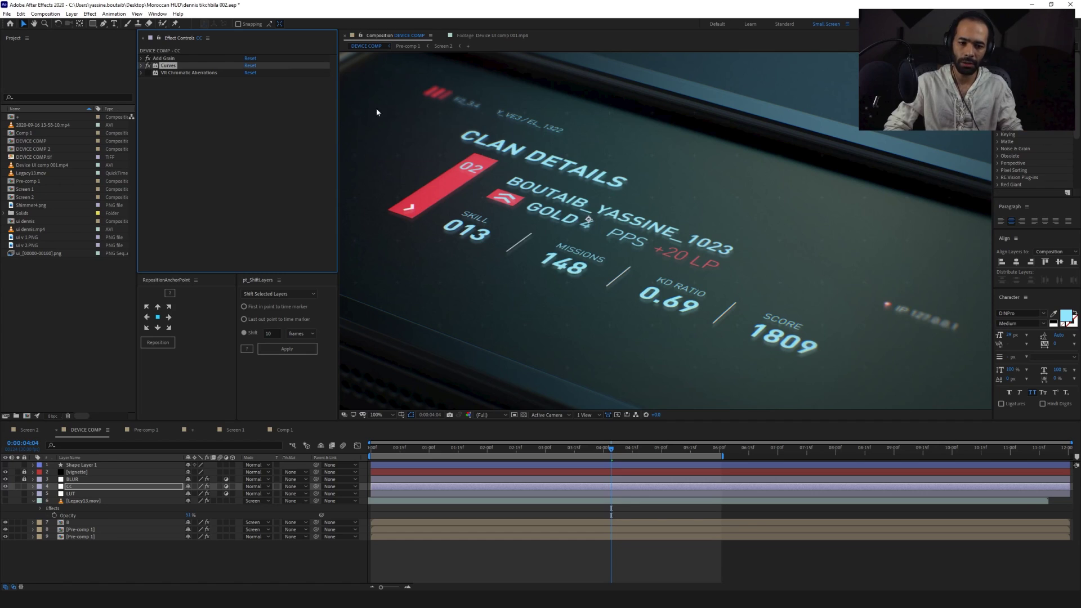
pyautogui.click(110, 542)
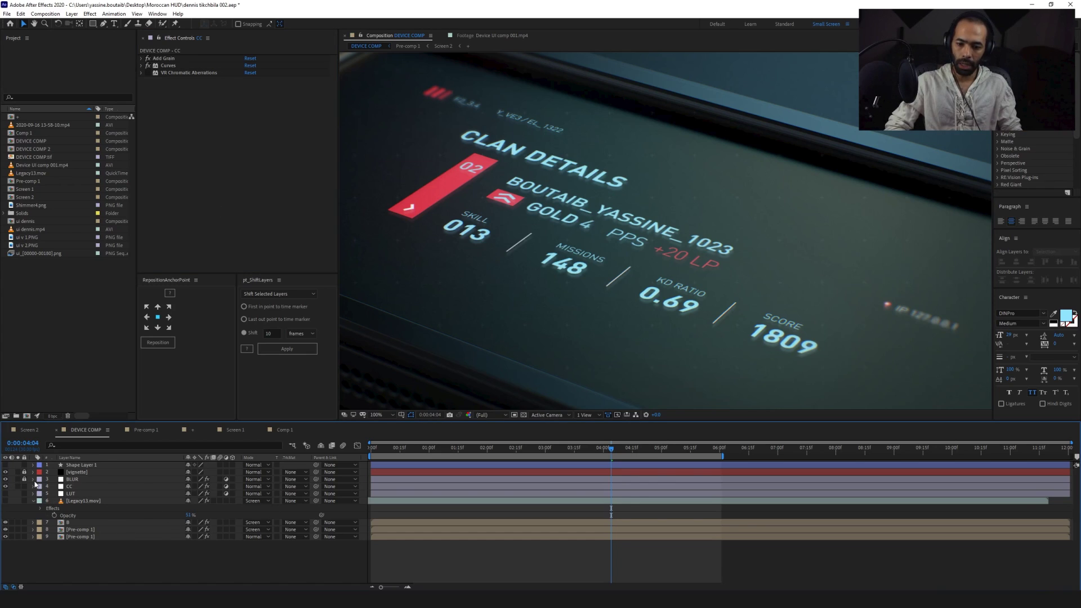
# - Fit the whole composition in the viewer and browse for a new file in the LUT layer's Apply Color LUT
pyautogui.click(75, 494)
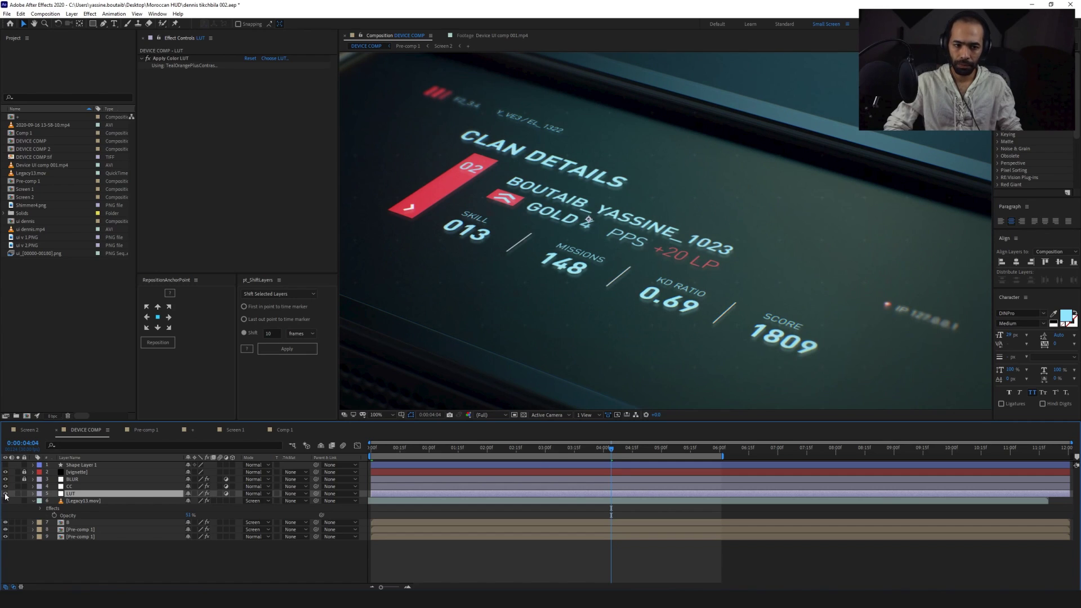
pyautogui.click(383, 415)
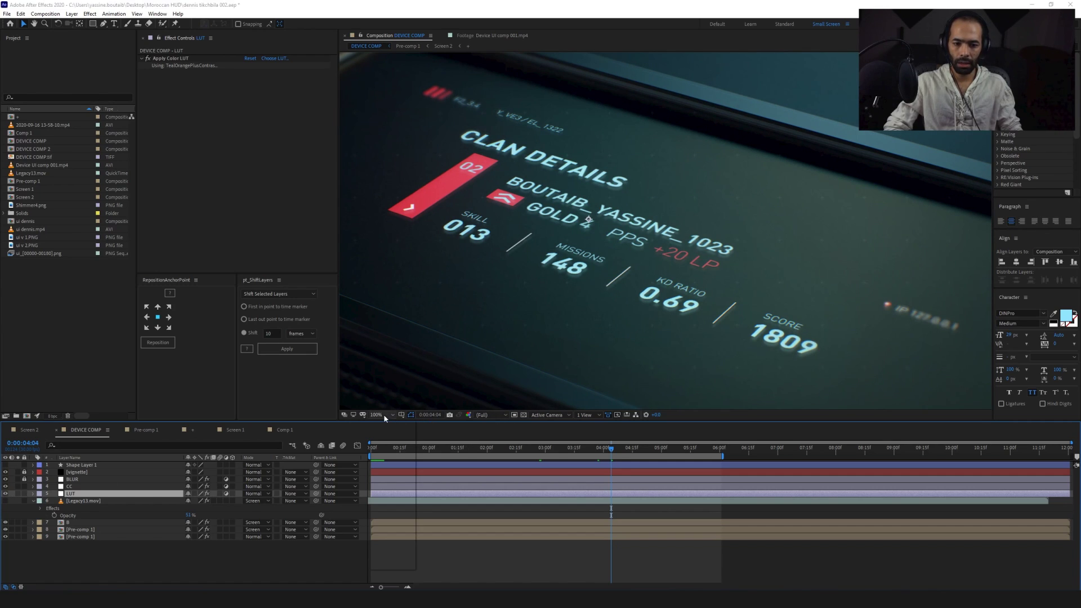
pyautogui.click(386, 426)
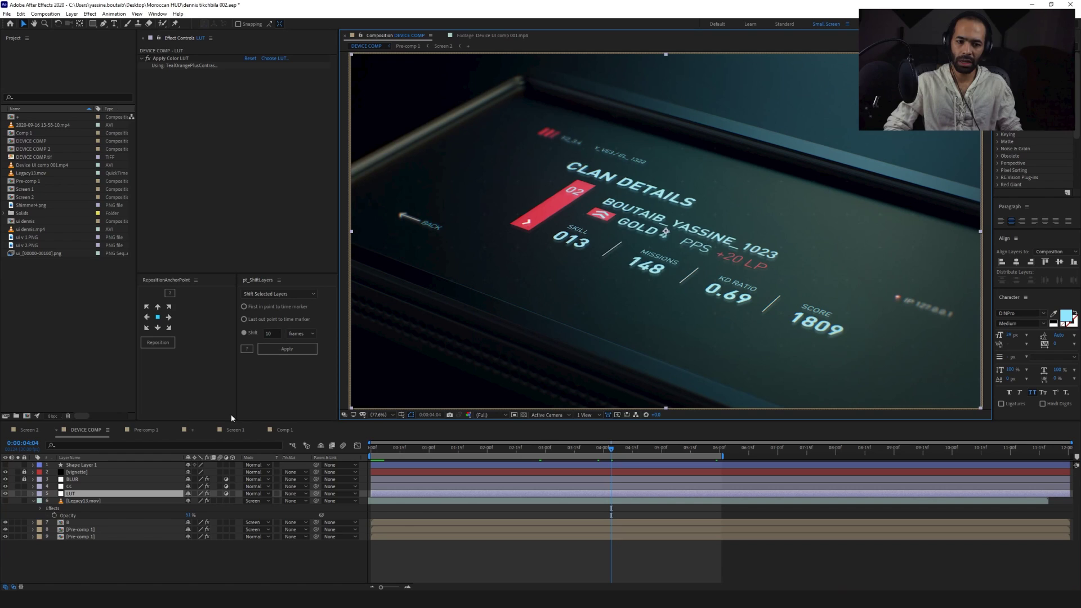
pyautogui.click(197, 59)
pyautogui.click(273, 61)
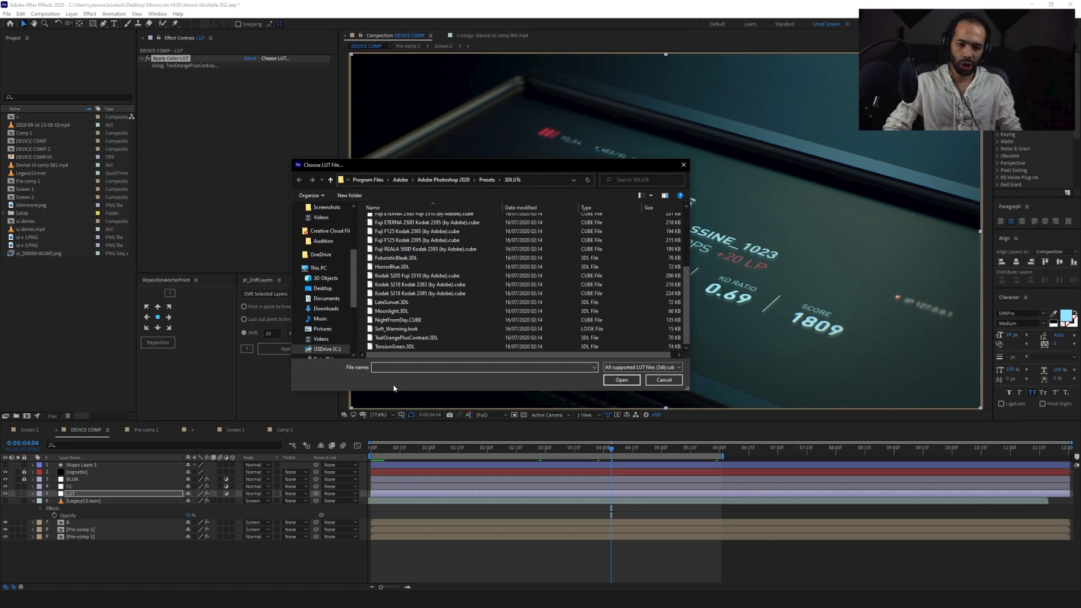
# - Load TensionGreen.3DL onto the LUT layer and lower the layer's opacity
pyautogui.click(401, 348)
pyautogui.doubleClick(401, 347)
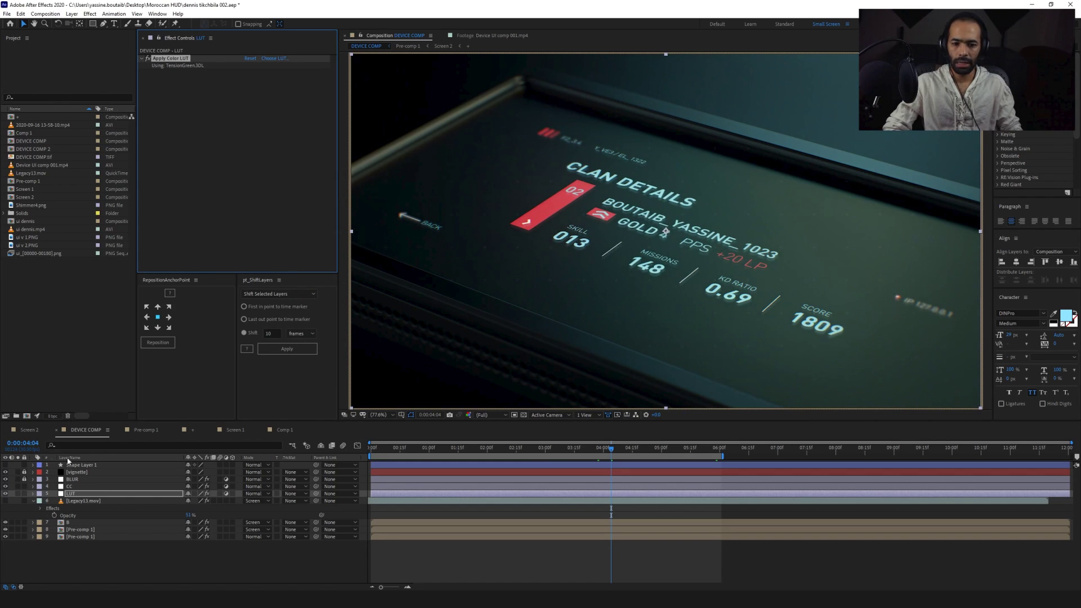
pyautogui.click(106, 494)
pyautogui.press('t')
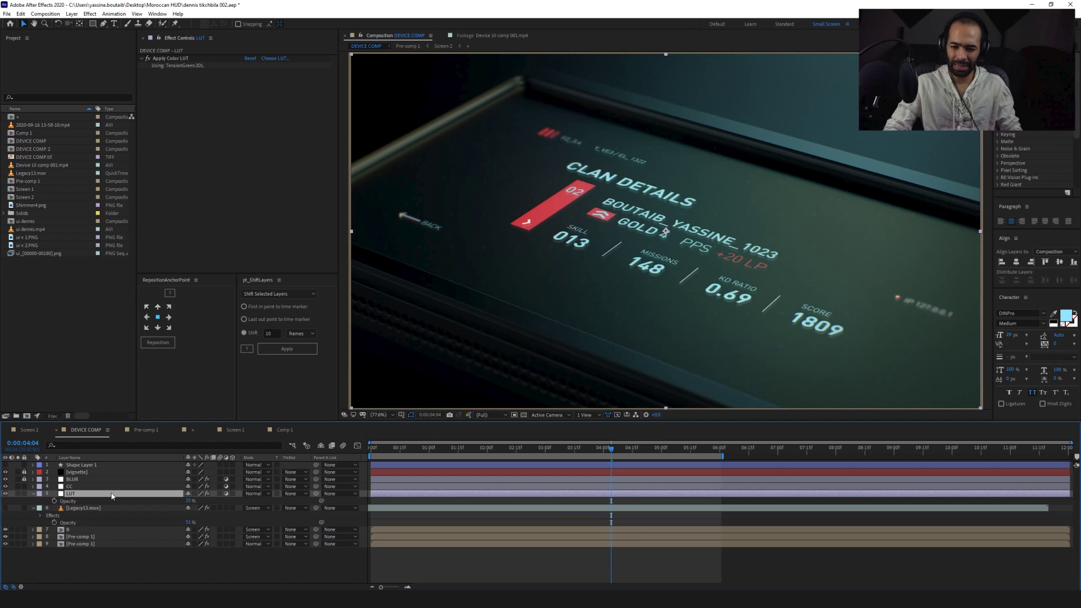
pyautogui.moveTo(188, 501); pyautogui.dragTo(338, 503)
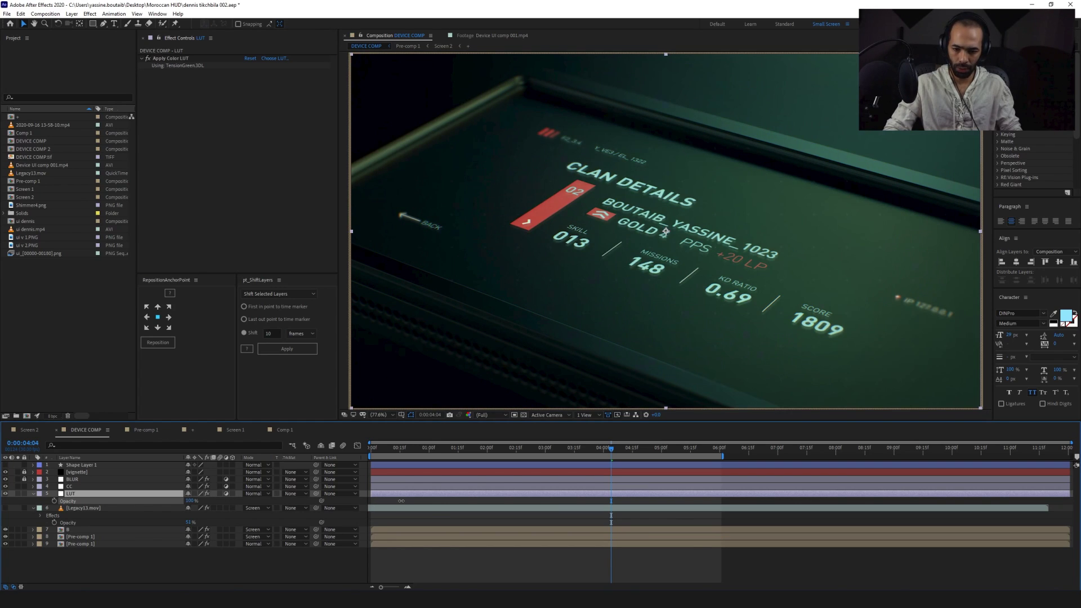
# - Audition the EdgyAmber.3DL, 3Strip.look and DropBlues.3DL lookups on the LUT layer
pyautogui.click(274, 58)
pyautogui.doubleClick(401, 283)
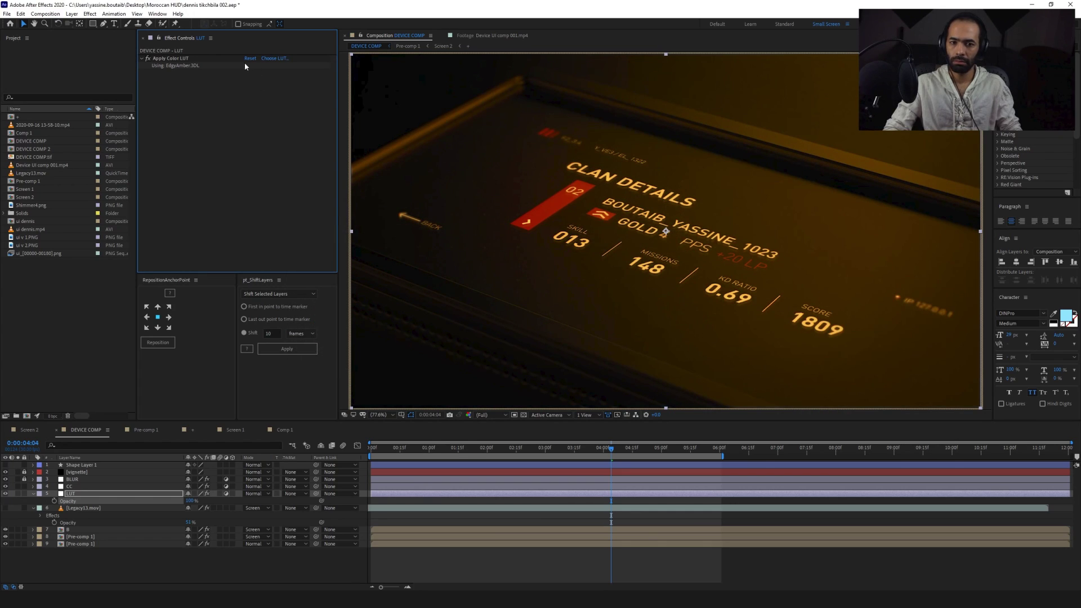
pyautogui.click(271, 58)
pyautogui.doubleClick(409, 229)
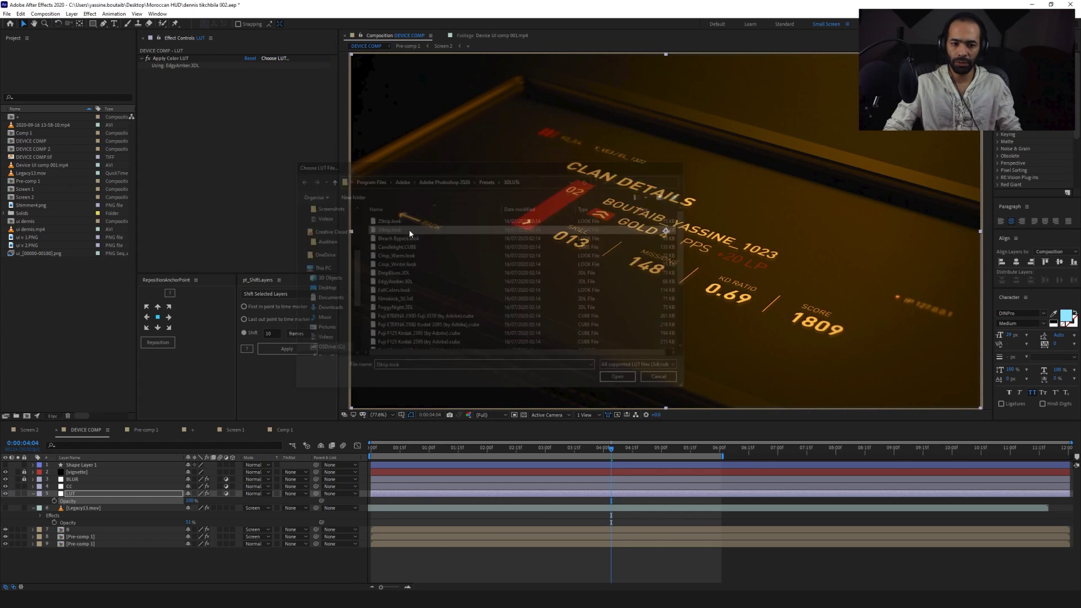
pyautogui.click(273, 58)
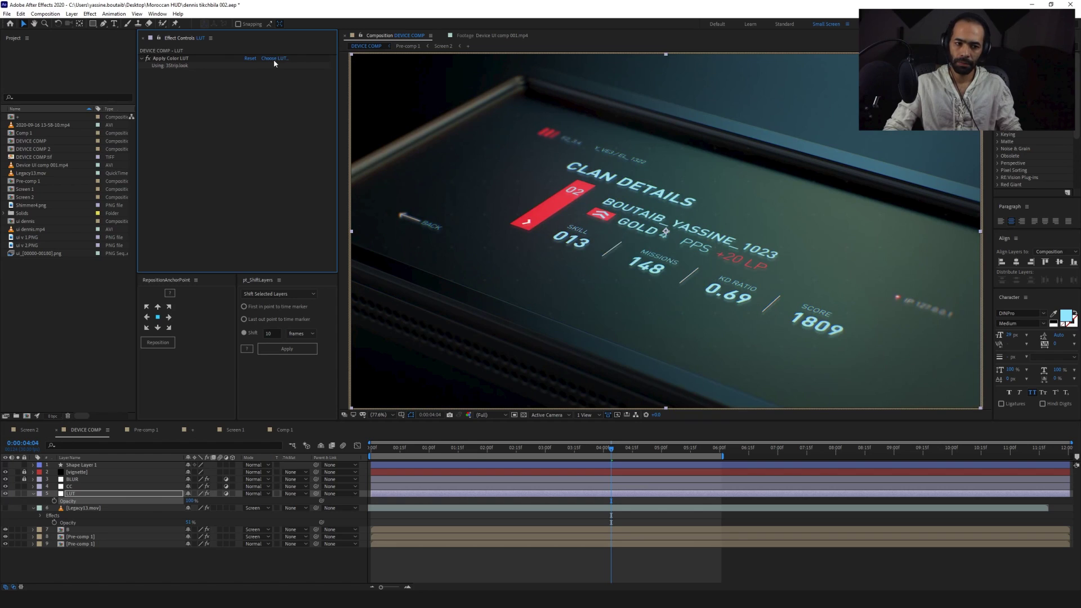
pyautogui.doubleClick(397, 273)
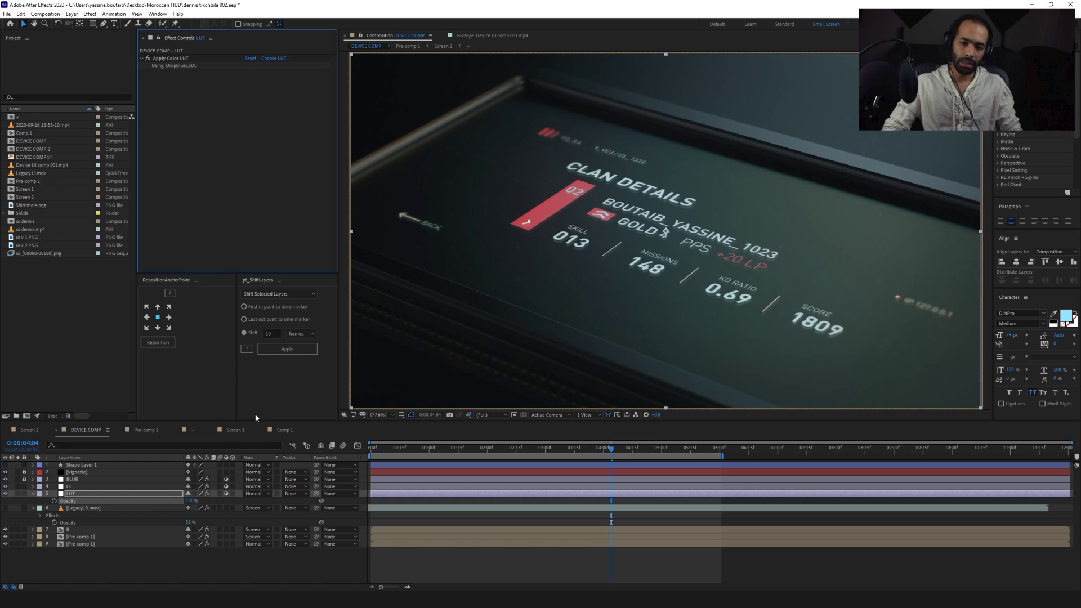
# - Undo back to the TealOrangePlusContrast lookup at 25% opacity and test a slightly higher opacity
pyautogui.hotkey('ctrl', 'z')
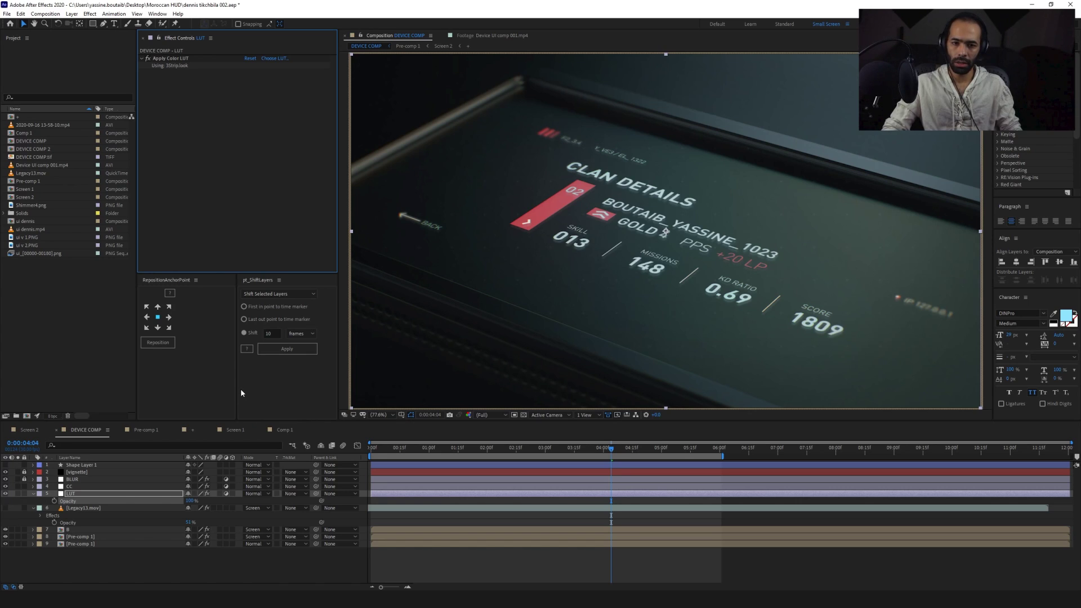
pyautogui.hotkey('ctrl', 'z')
pyautogui.hotkey('ctrl', 'z')
pyautogui.hotkey('ctrl', 'z')
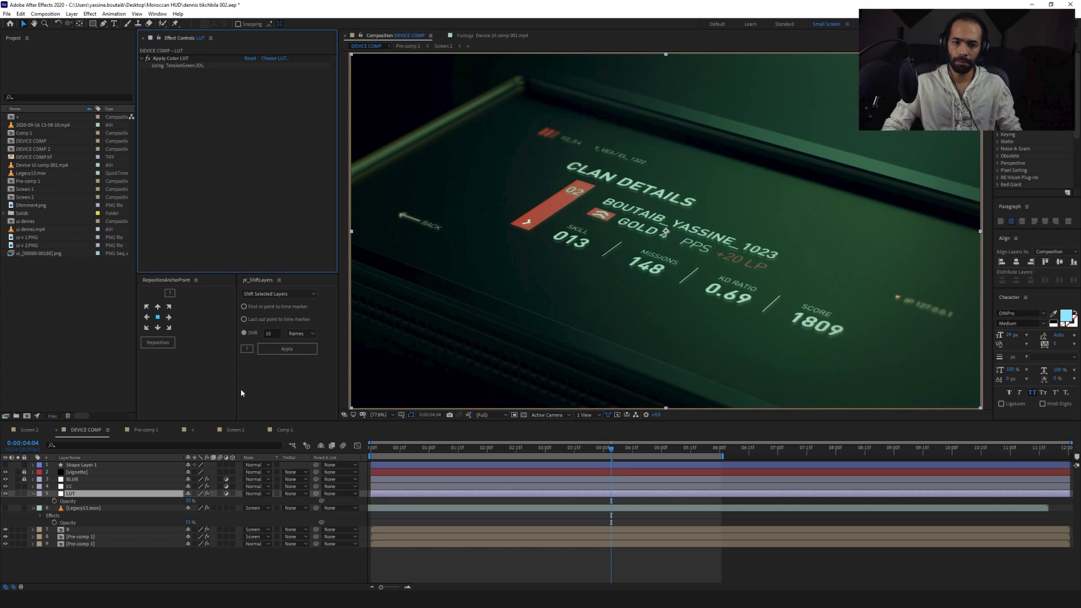
pyautogui.hotkey('ctrl', 'z')
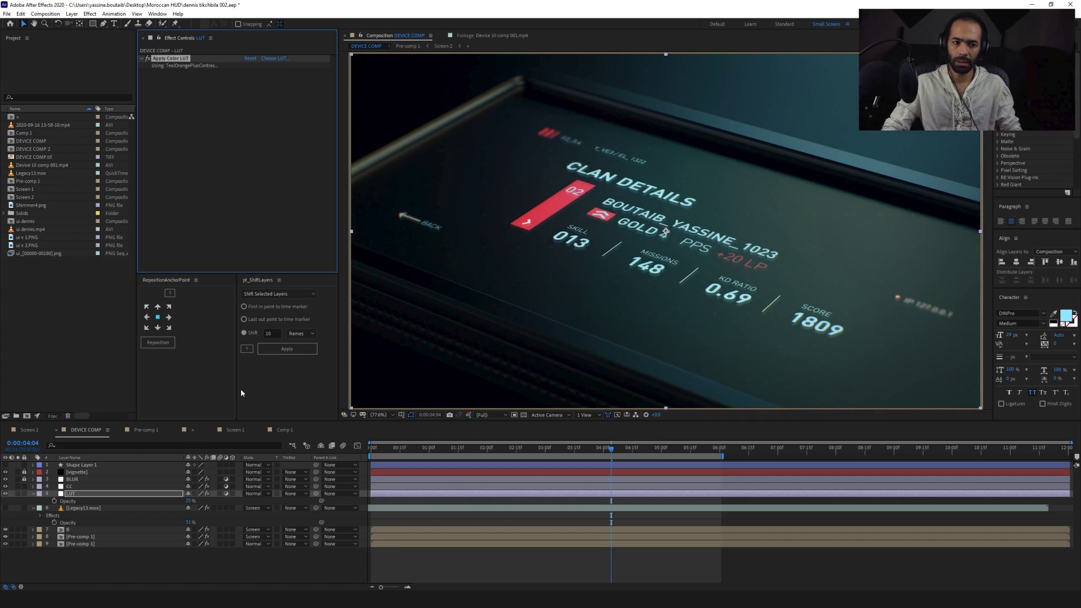
pyautogui.click(208, 505)
pyautogui.click(79, 495)
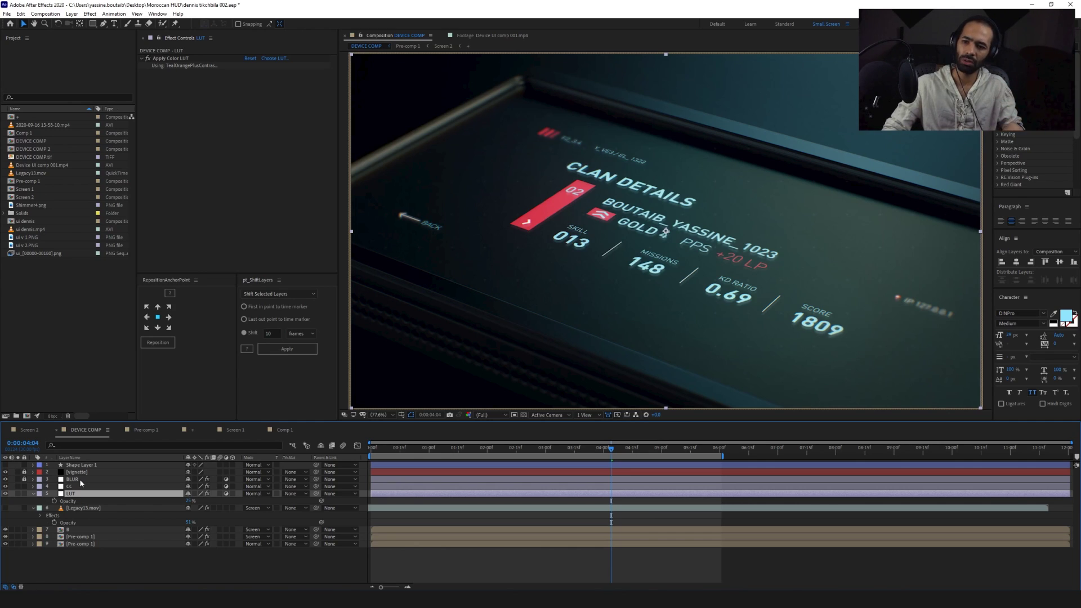
pyautogui.moveTo(187, 501); pyautogui.dragTo(185, 503)
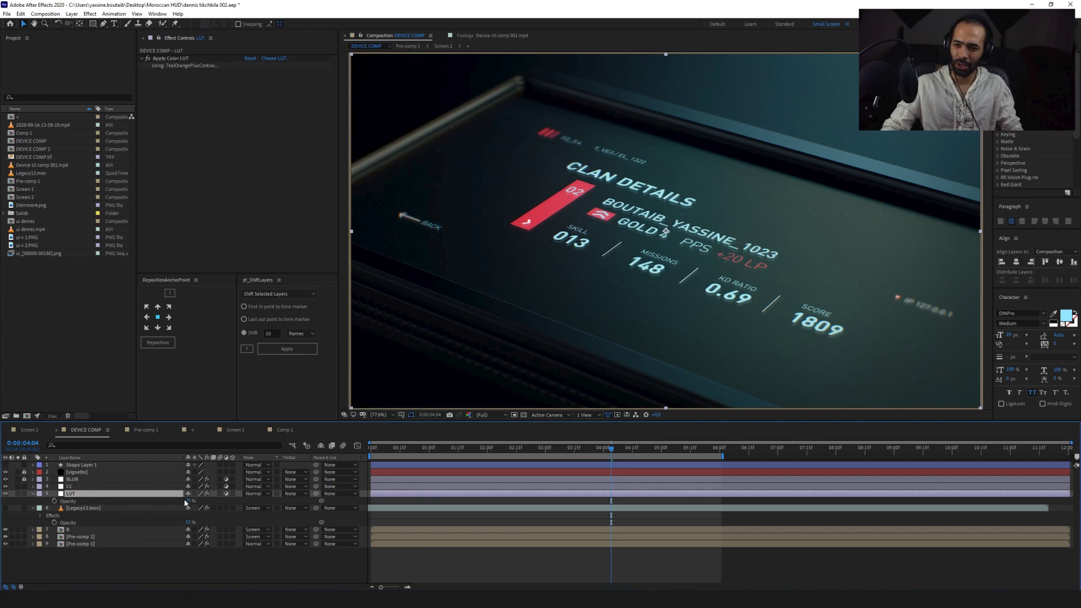
pyautogui.click(238, 553)
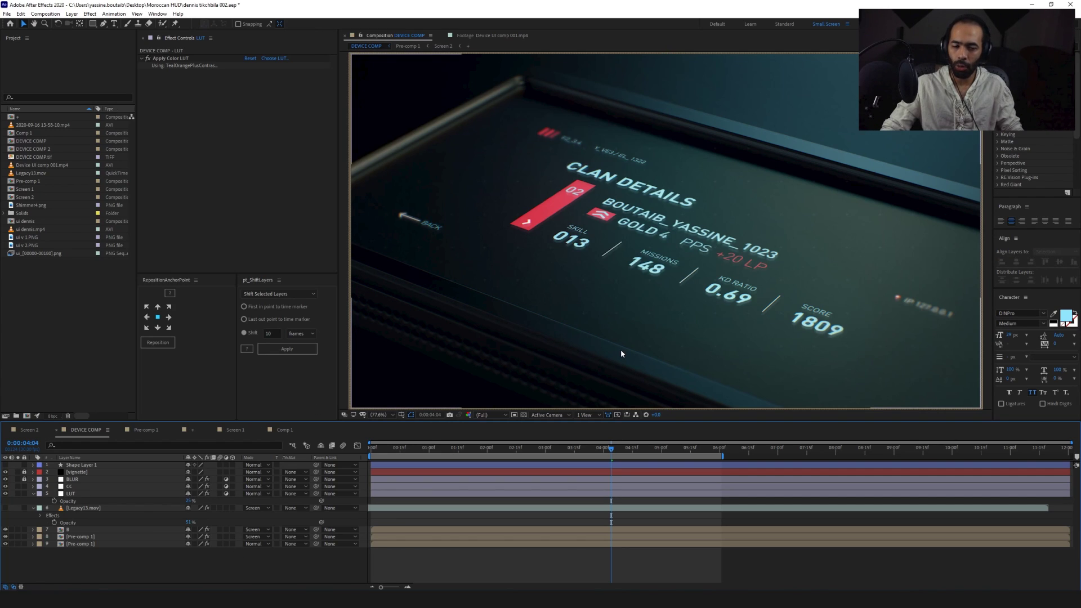
# - View the raw Device UI comp 001.mp4 footage from near its first frame
pyautogui.click(492, 35)
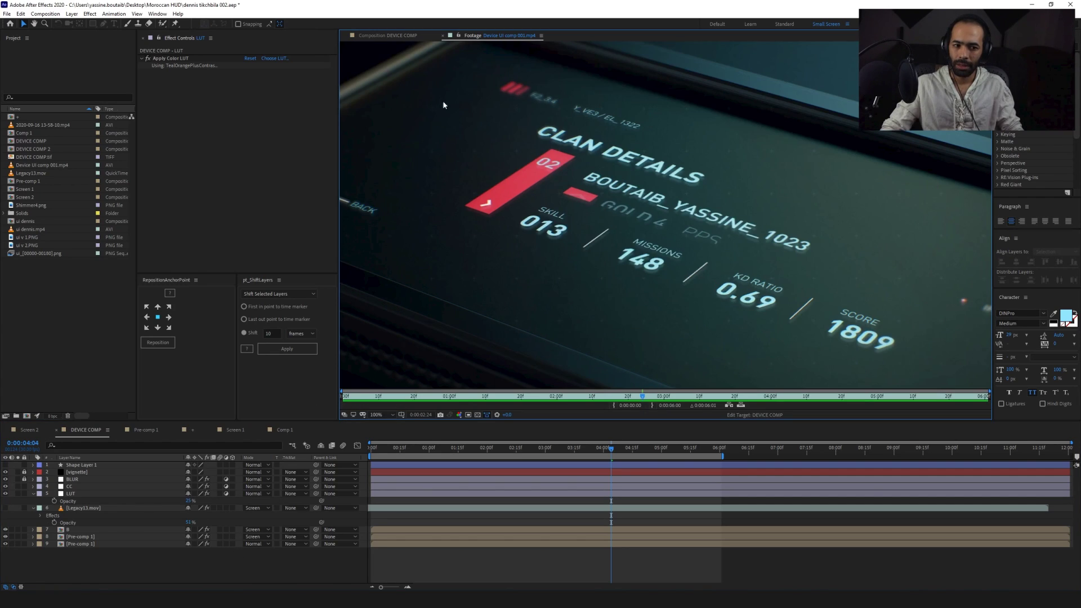
pyautogui.click(411, 396)
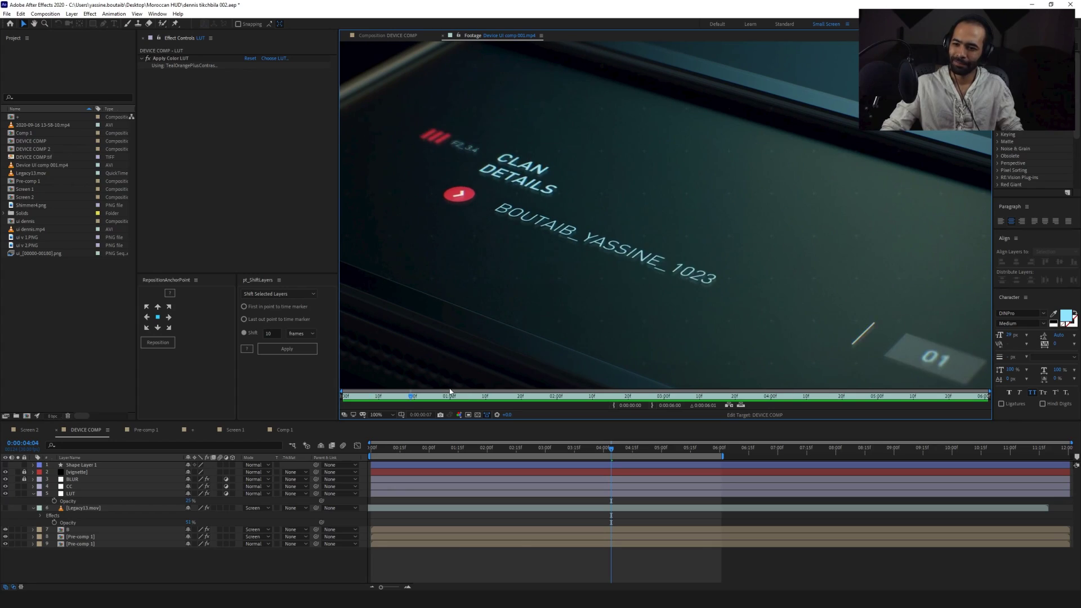